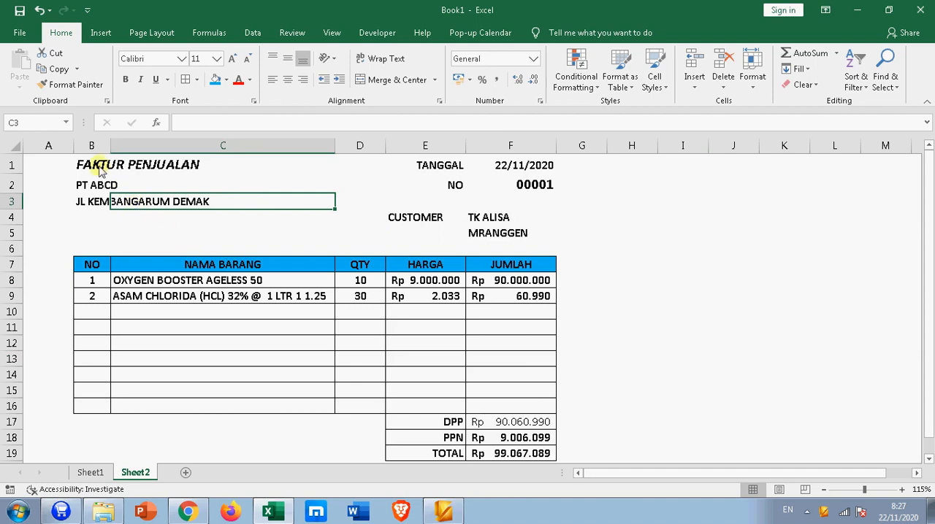
Step: Review the sales invoice on Sheet2, checking its title, HARGA heading and the first item's quantity, price and amount cells
left_click(100, 168)
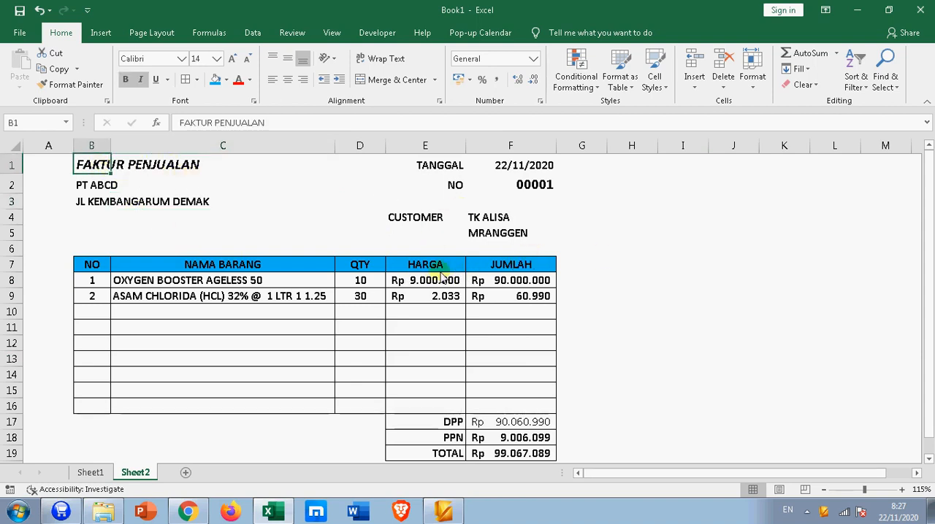
left_click(438, 268)
left_click(371, 286)
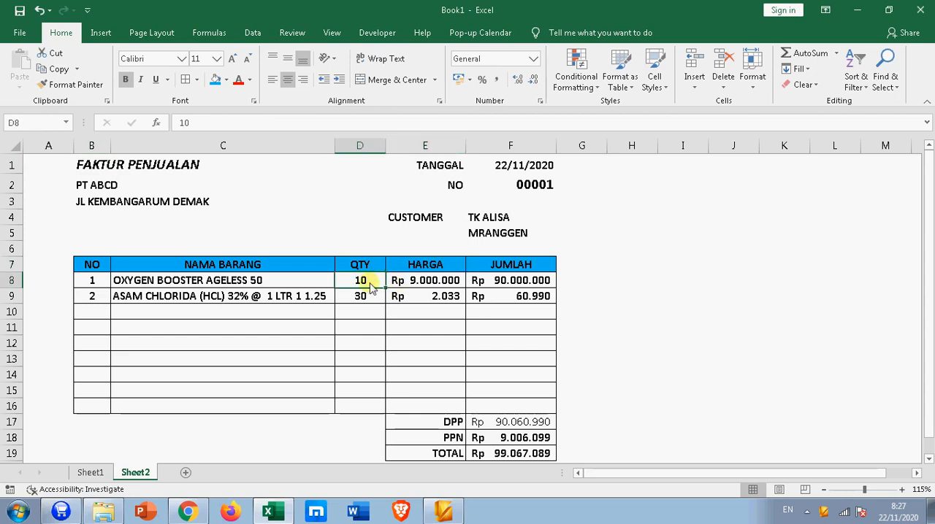
left_click(411, 282)
left_click(533, 284)
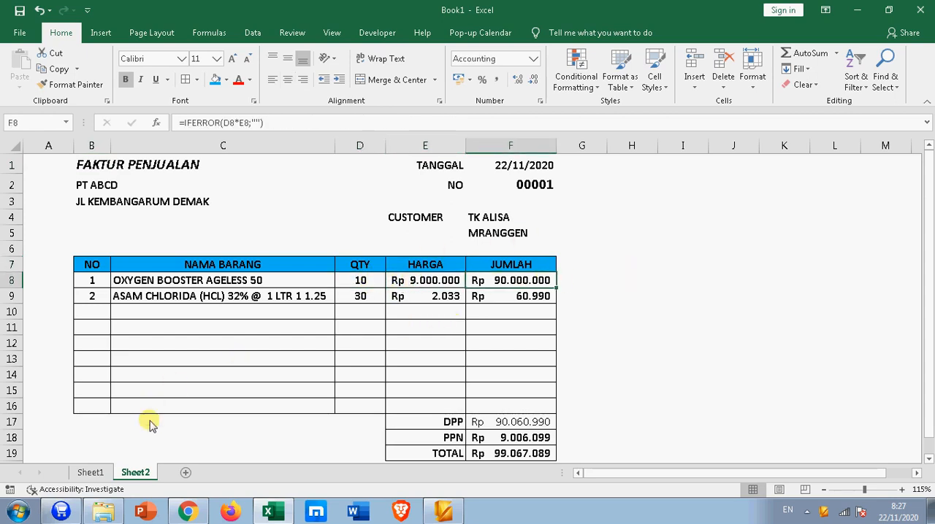
Step: Examine the price list on Sheet1, going through its Kode, Barang, Qty, HPP, HARGA ECER, HARGA TENGAH and HARGA PARTAI headings
left_click(80, 472)
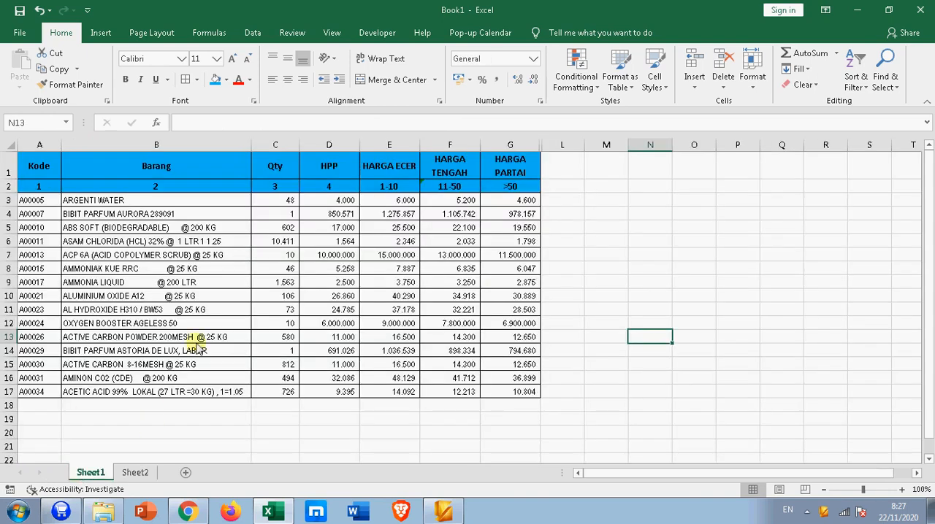
left_click_drag(39, 178, 507, 188)
left_click(210, 311)
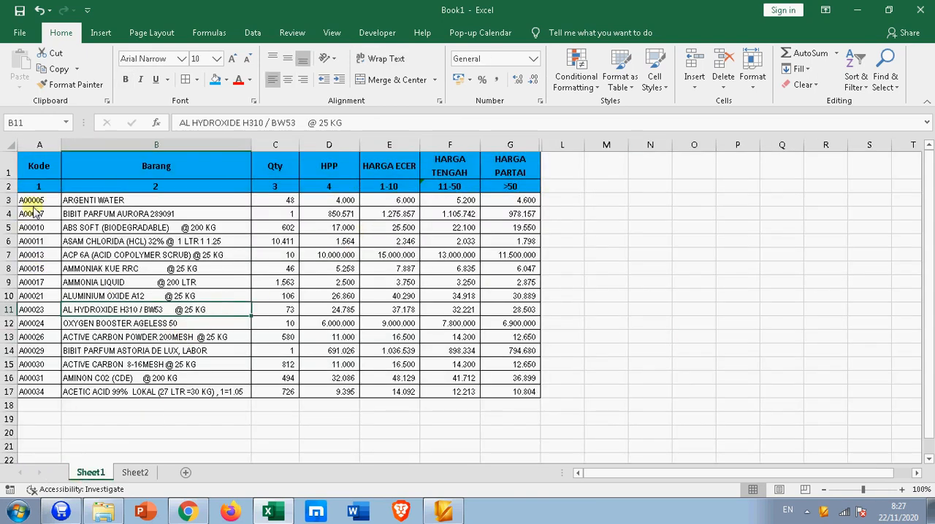
left_click(42, 167)
left_click(143, 168)
left_click(276, 168)
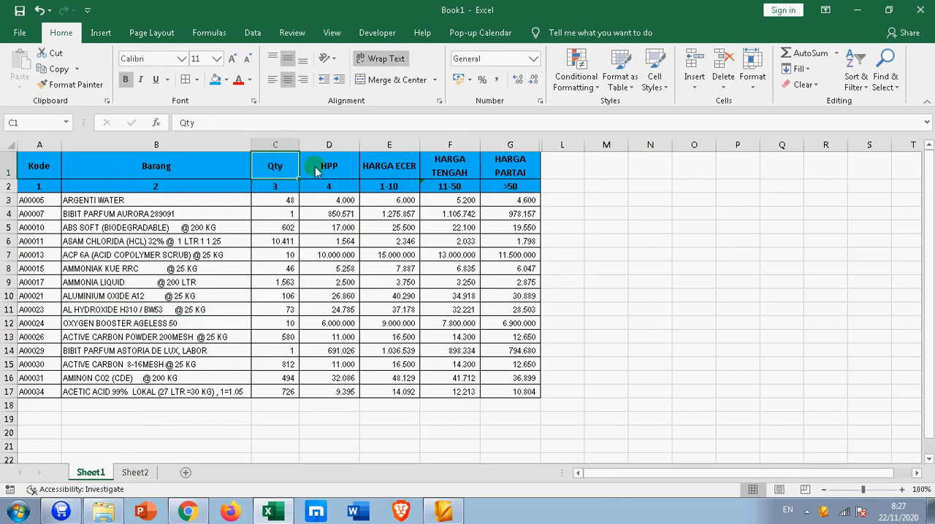
left_click(321, 167)
left_click(403, 174)
left_click(468, 164)
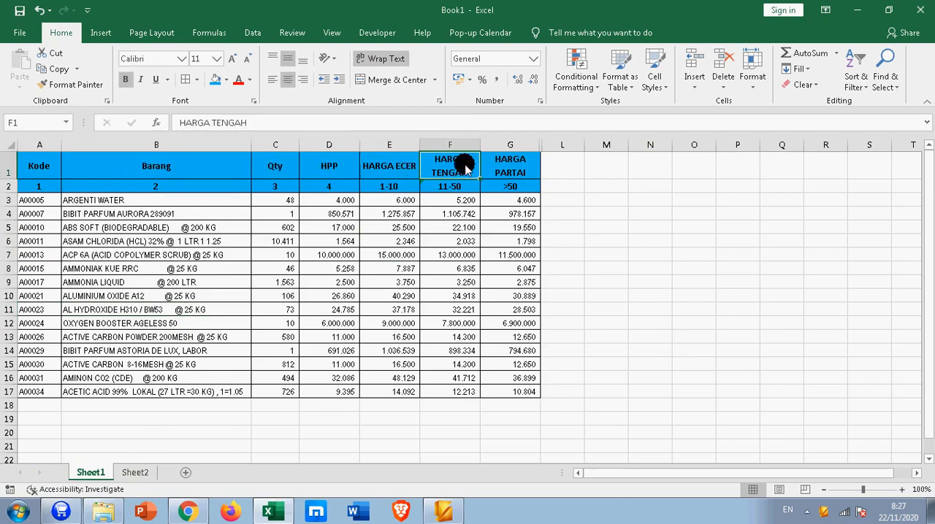
left_click(509, 167)
left_click(634, 184)
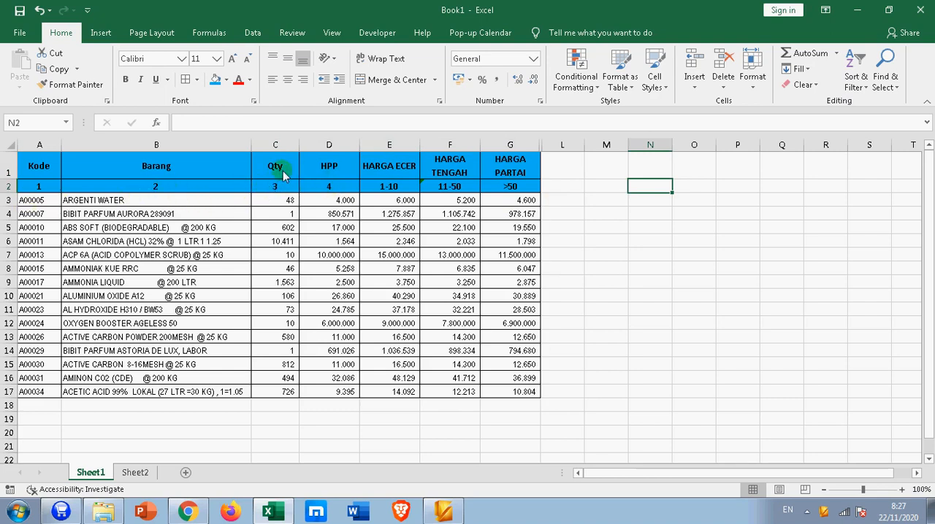
Step: Widen the HARGA ECER, HARGA TENGAH and HARGA PARTAI columns so that each heading fits on one line
left_click(385, 164)
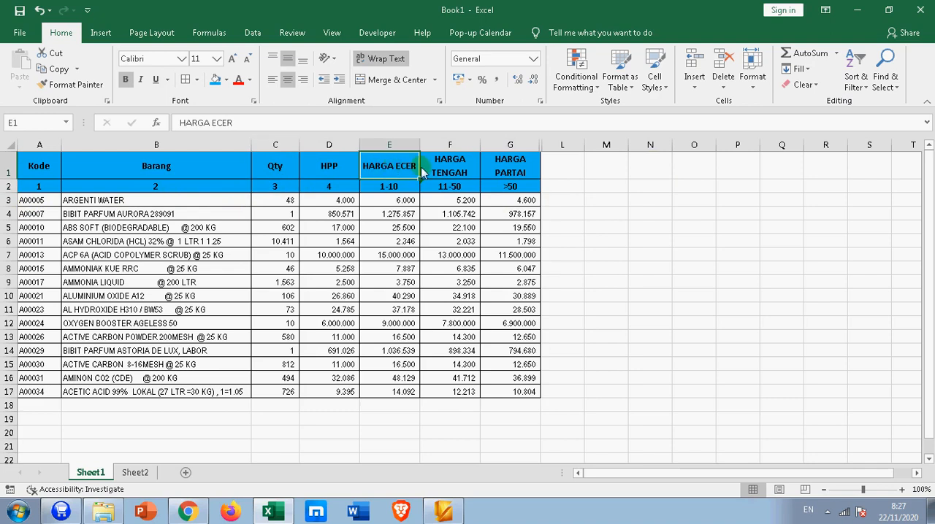
left_click_drag(479, 144, 493, 144)
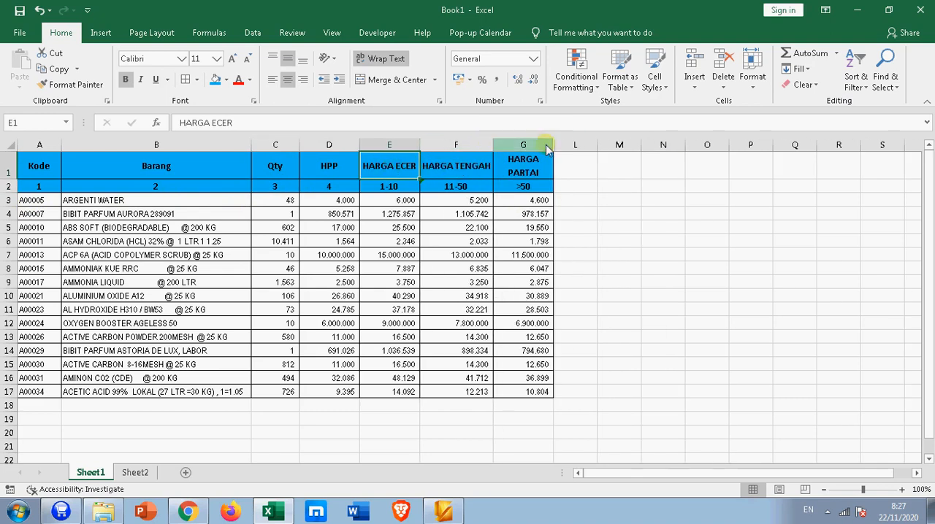
left_click_drag(557, 146, 588, 145)
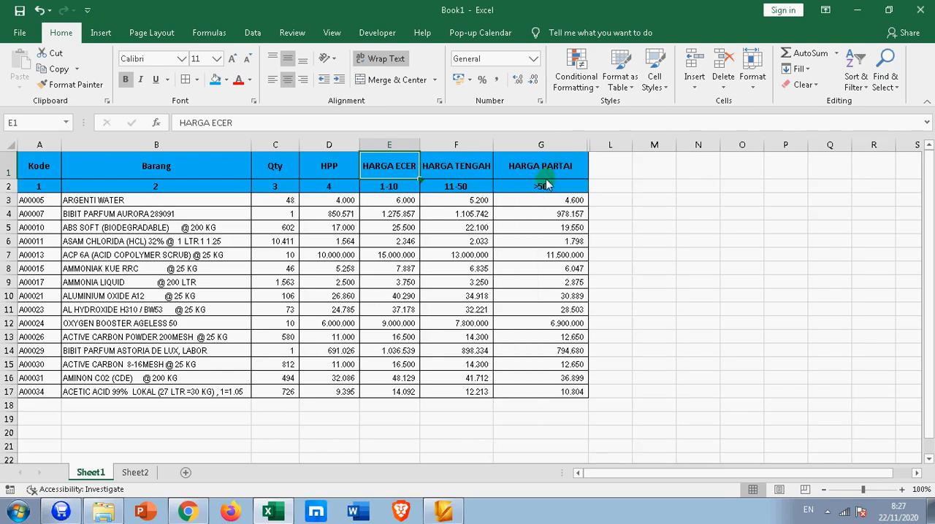
left_click(418, 191)
left_click(369, 190)
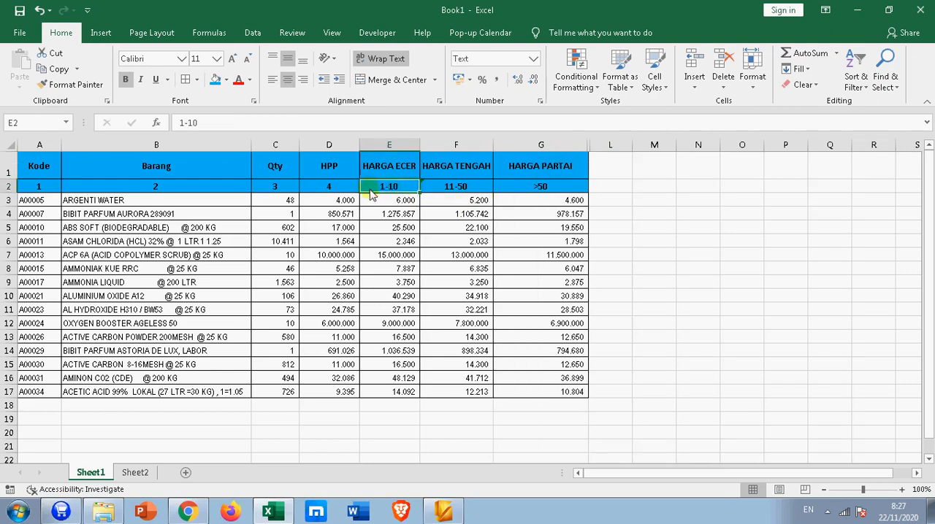
left_click(385, 186)
left_click_drag(420, 150, 430, 149)
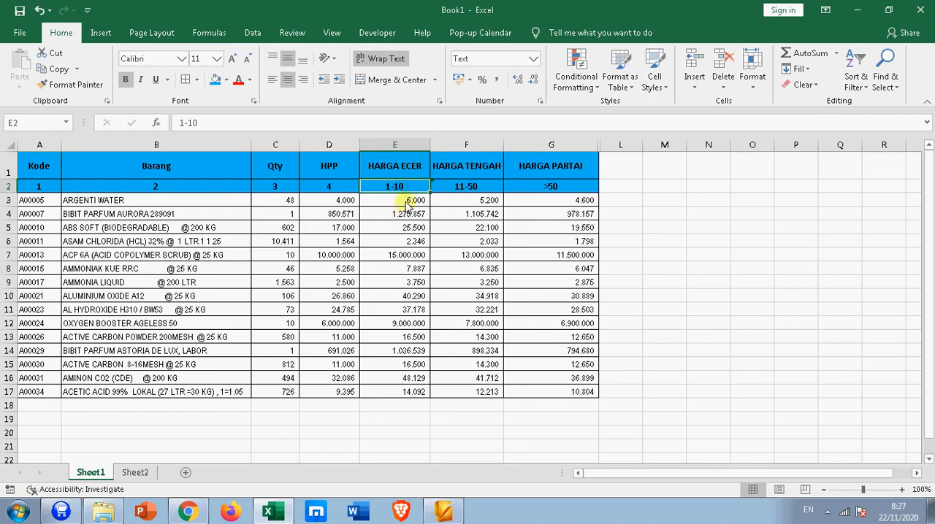
Step: Examine how the HARGA ECER, HARGA TENGAH and HARGA PARTAI formulas derive each selling price from the HPP
left_click_drag(406, 205, 388, 392)
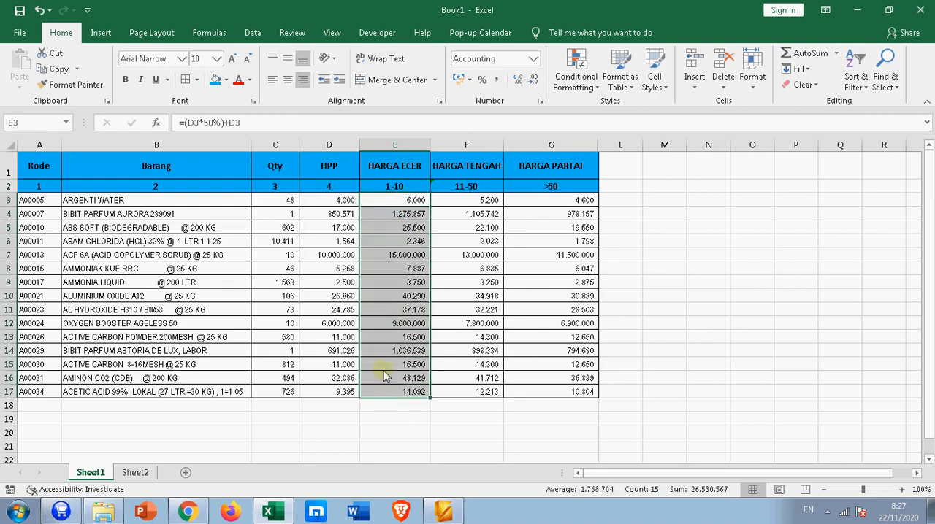
left_click(398, 202)
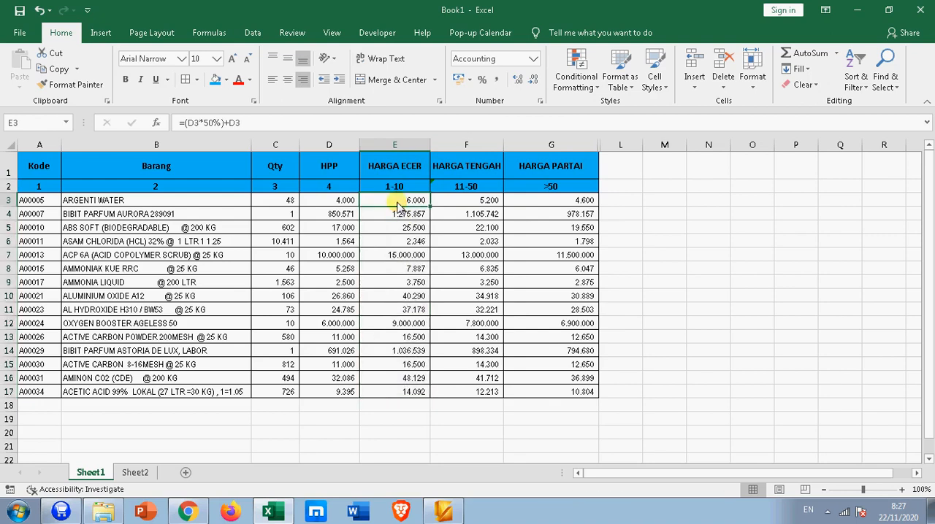
left_click(321, 203)
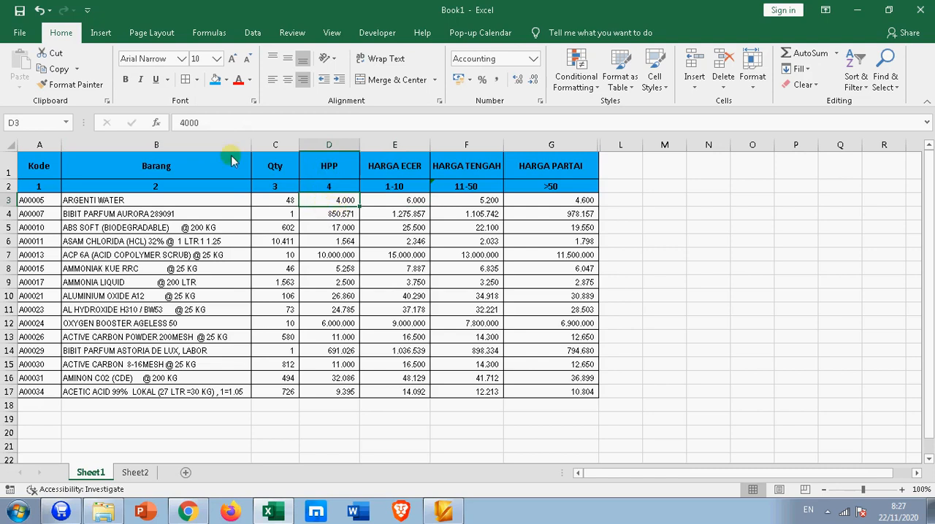
left_click_drag(316, 240, 382, 238)
left_click(400, 202)
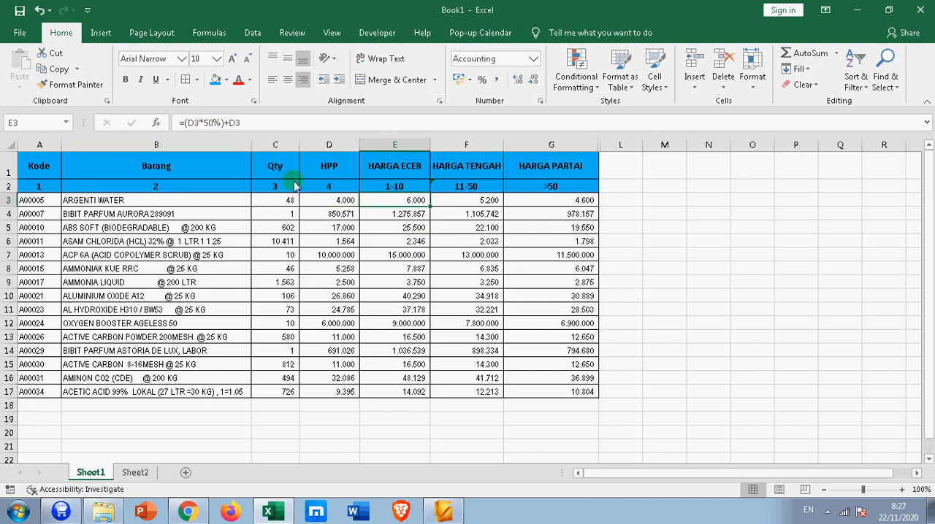
left_click(407, 228)
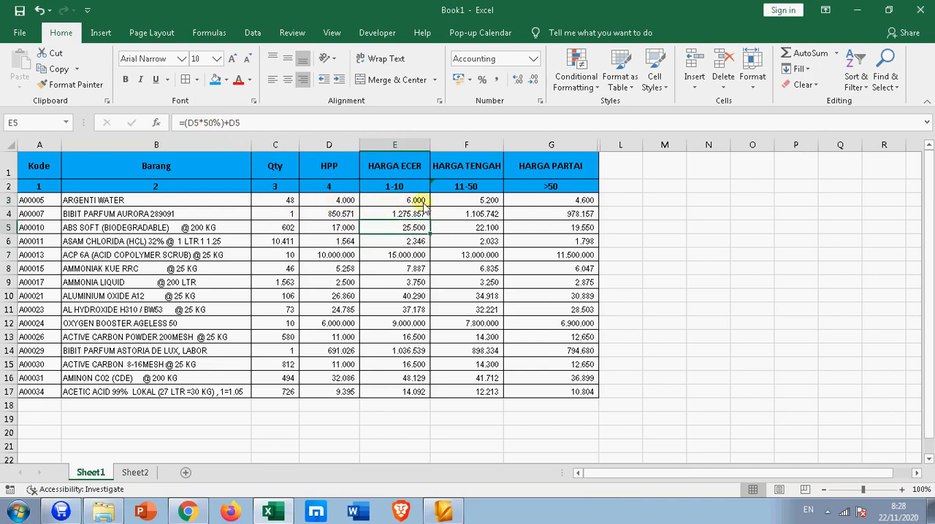
left_click(394, 213)
left_click(394, 202)
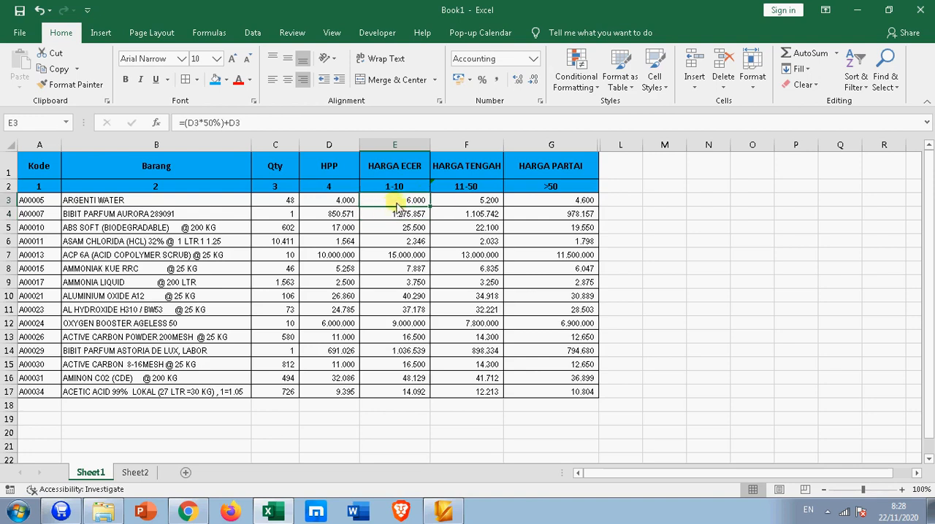
left_click(471, 203)
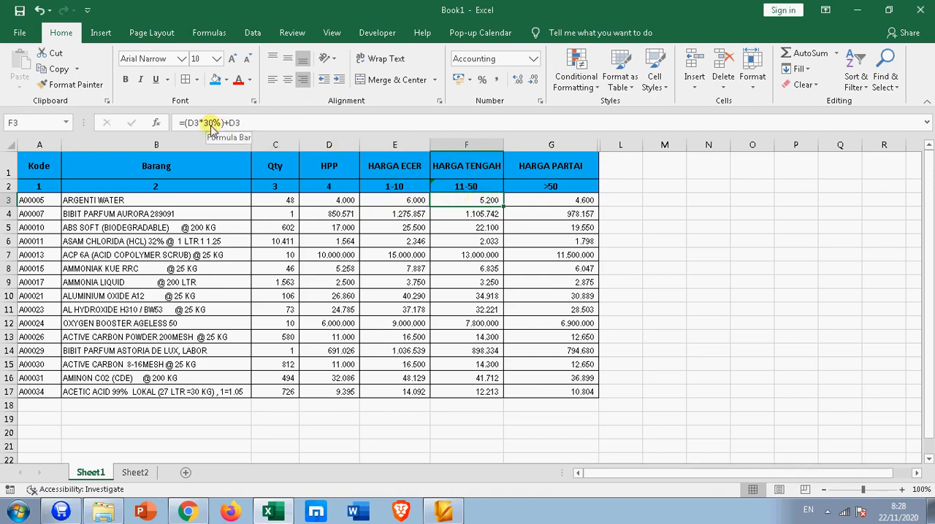
left_click(520, 202)
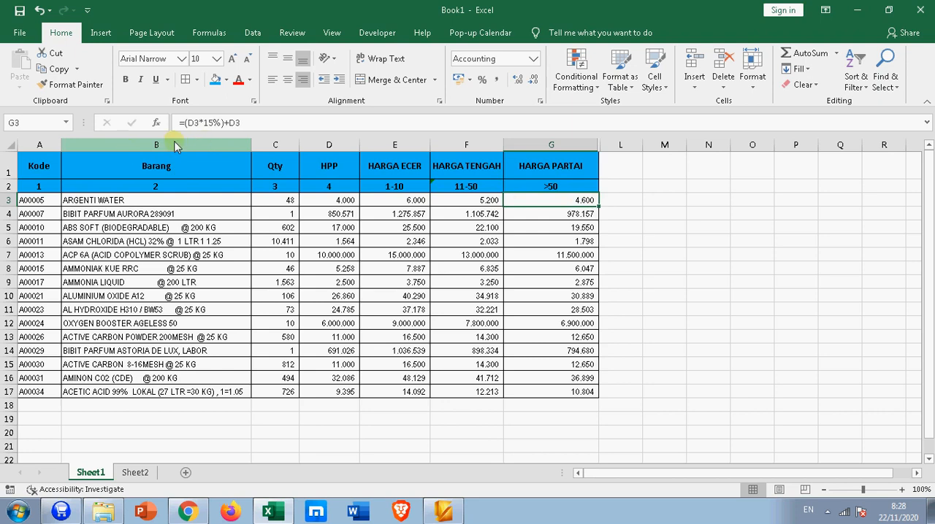
left_click(210, 124)
key("Return")
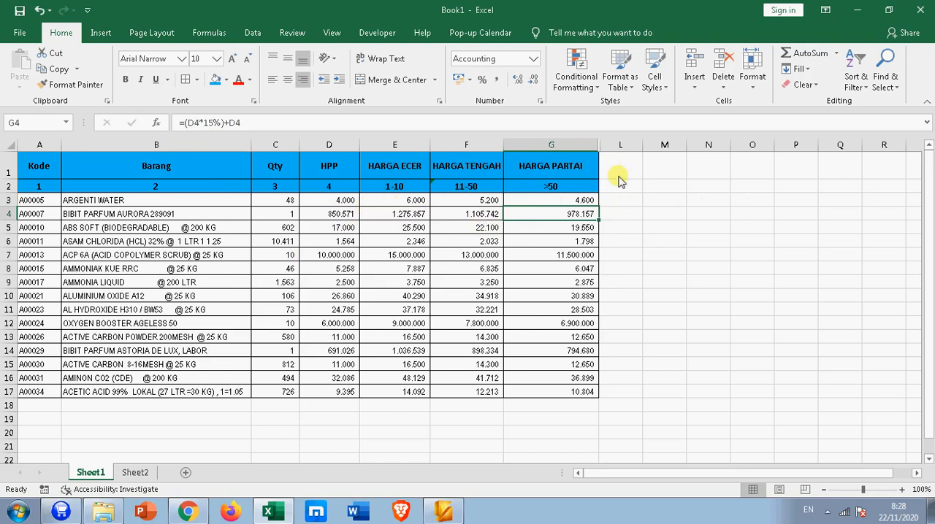
Step: Return to the Sheet2 invoice and set the first item to AMINON CO2 (CDE) @ 200 KG
left_click(136, 471)
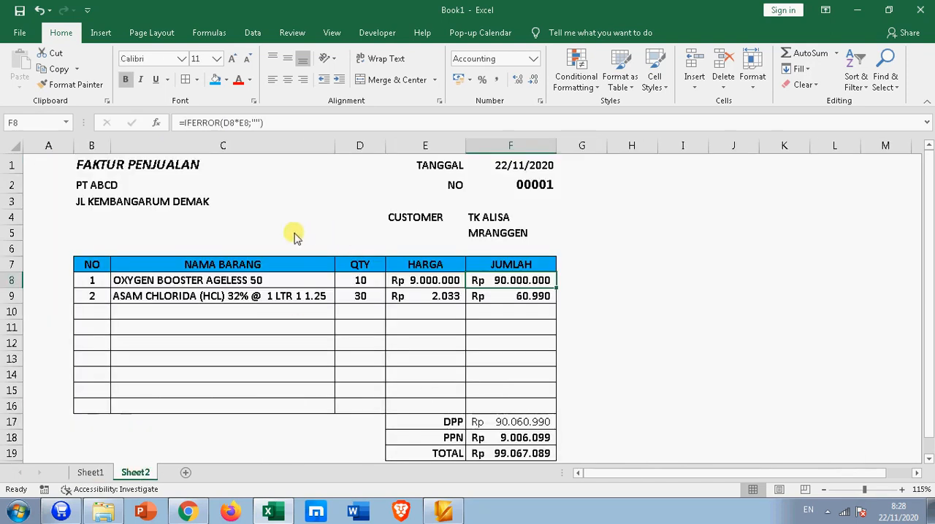
left_click(614, 216)
scroll(184, 292, "down", 1)
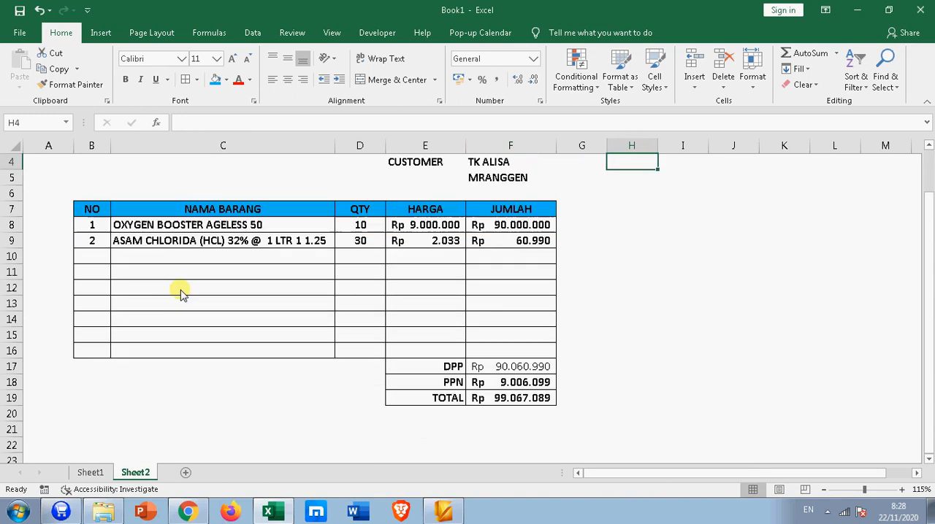
scroll(183, 292, "up", 1)
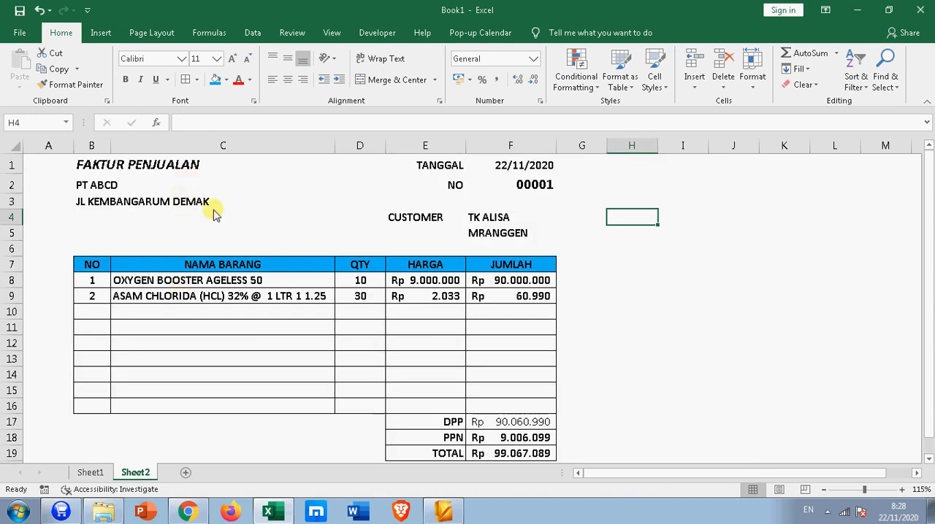
left_click(118, 284)
left_click(340, 280)
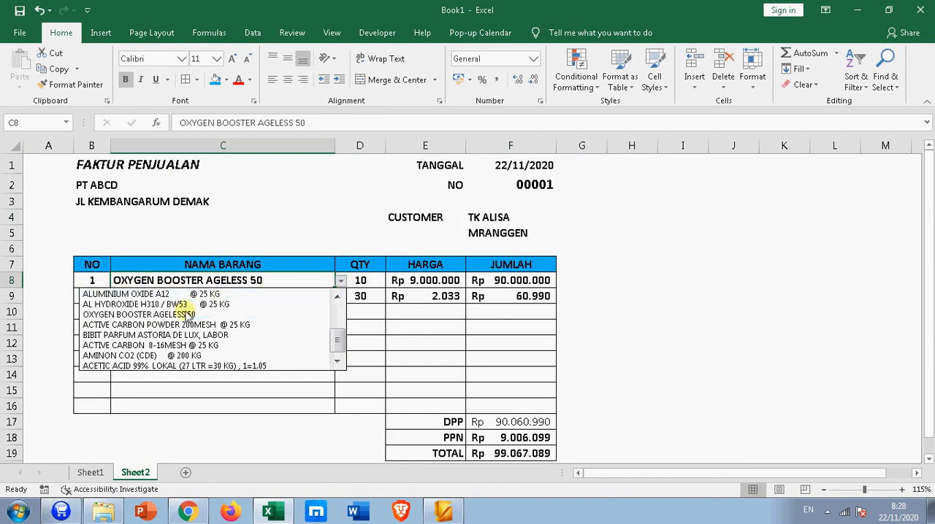
left_click(111, 356)
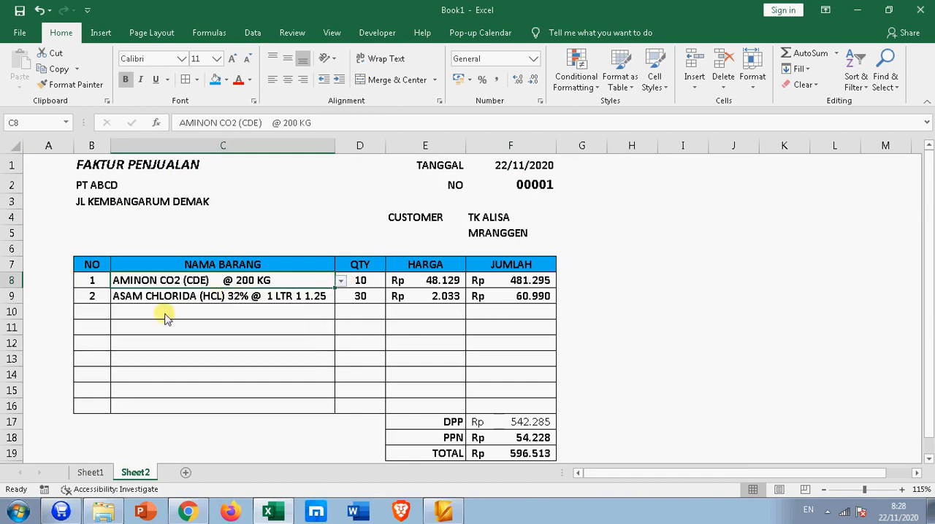
Step: Try ACP 6A (ACID COPOLYMER SCRUB) @ 25 KG and AL HYDROXIDE H310 / BW53 @ 25 KG as the second invoice item
left_click(337, 295)
left_click(340, 296)
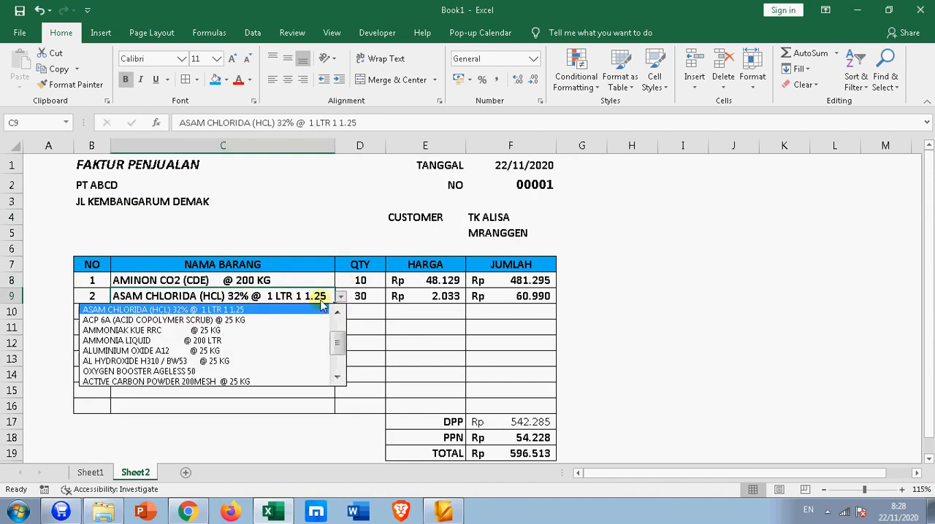
left_click(248, 320)
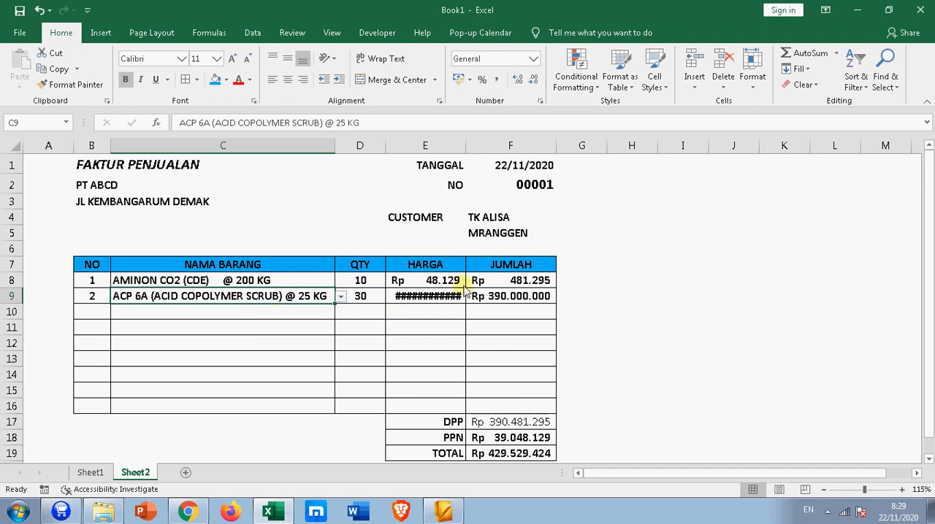
left_click(340, 297)
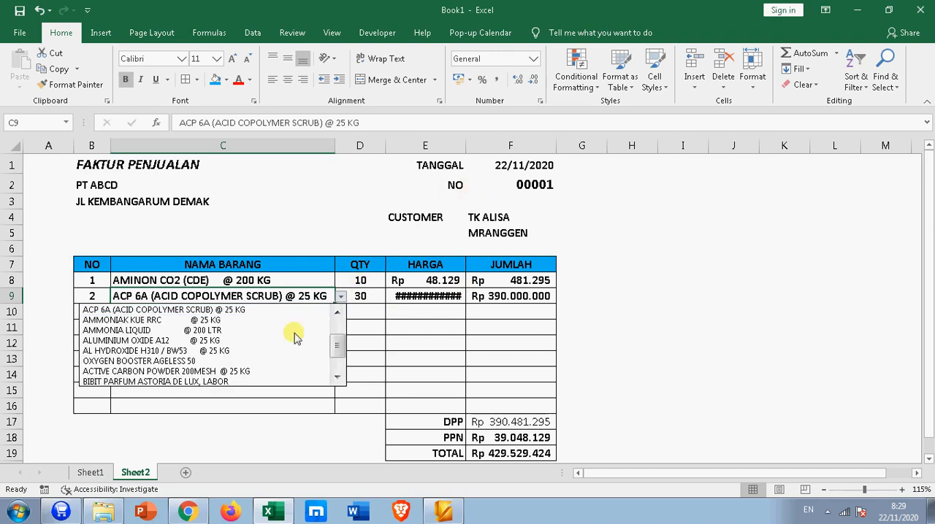
left_click(228, 352)
Step: Widen the invoice's HARGA column and right-align the CUSTOMER label in E4
mouse_move(467, 147)
left_mouse_down()
mouse_move(493, 147)
mouse_move(483, 148)
left_mouse_up()
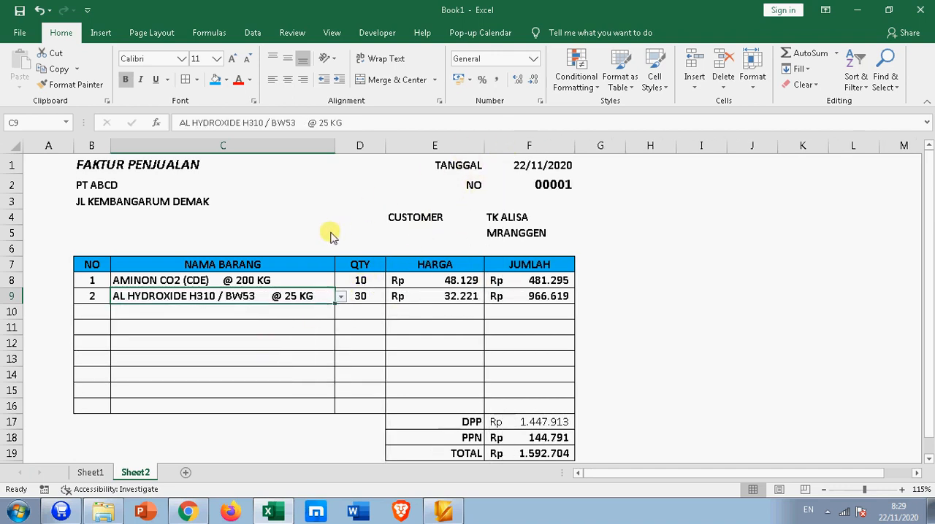
left_click(406, 217)
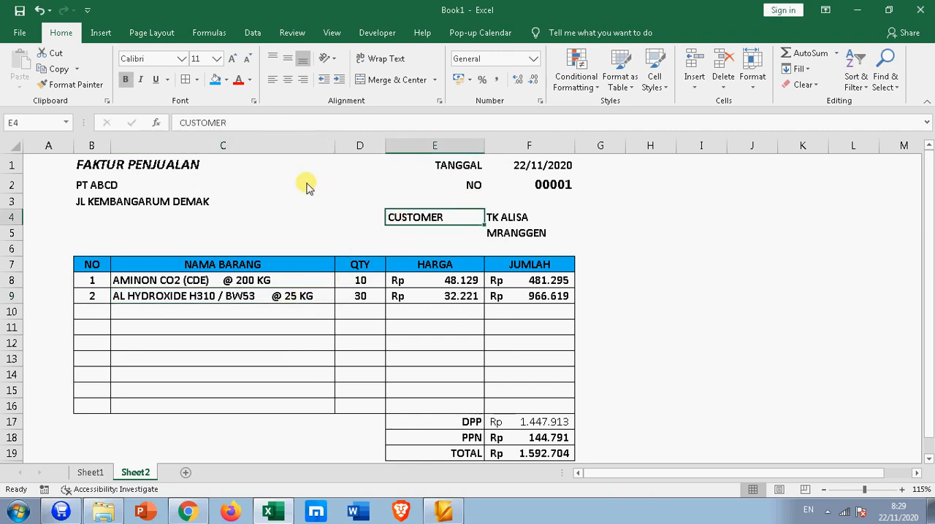
left_click(302, 79)
left_click(307, 340)
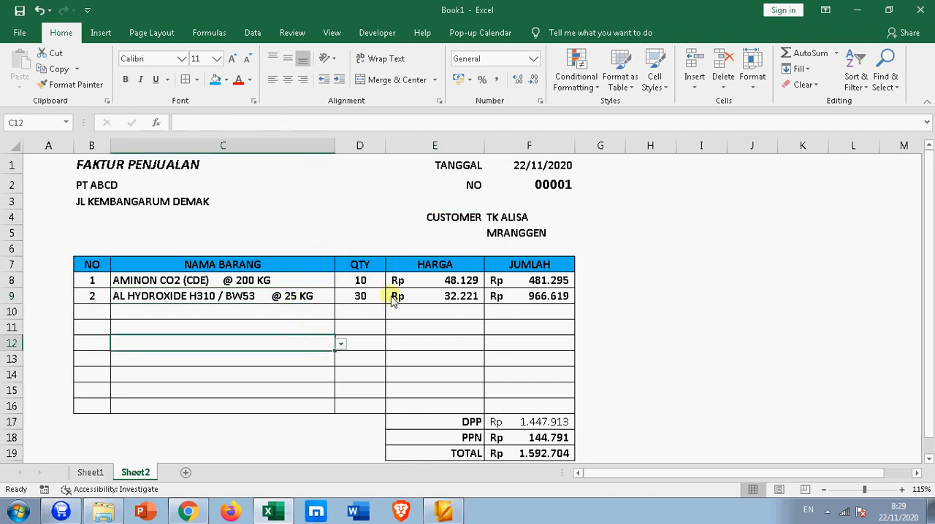
Step: Set the second invoice item to ACTIVE CARBON POWDER 200MESH @ 25 KG
left_click(313, 298)
left_click(340, 297)
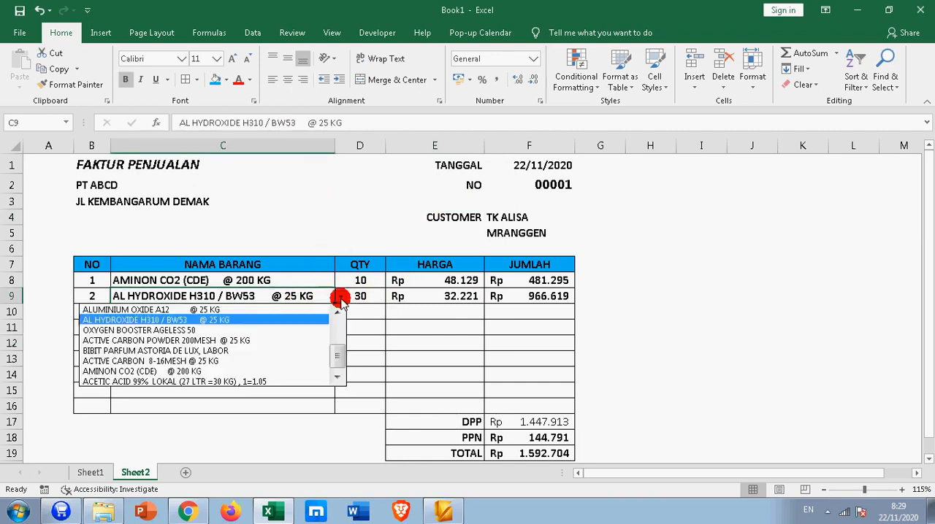
left_click(302, 335)
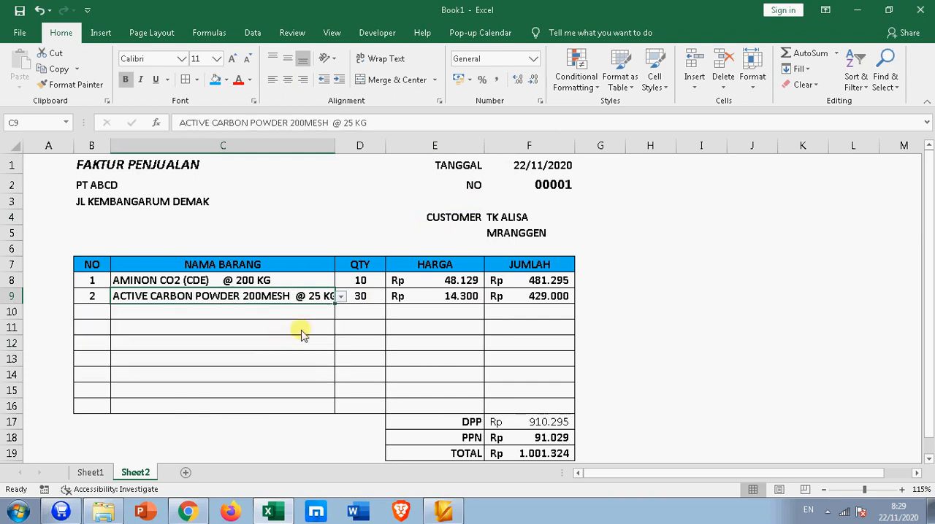
Step: Set the second invoice item to AL HYDROXIDE H310 / BW53 @ 25 KG
left_click(341, 298)
left_click(233, 334)
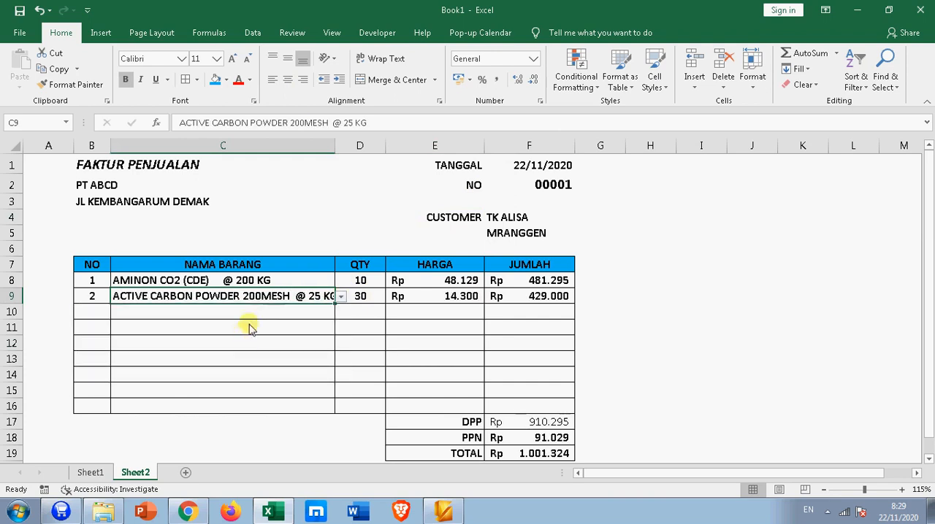
left_click(341, 298)
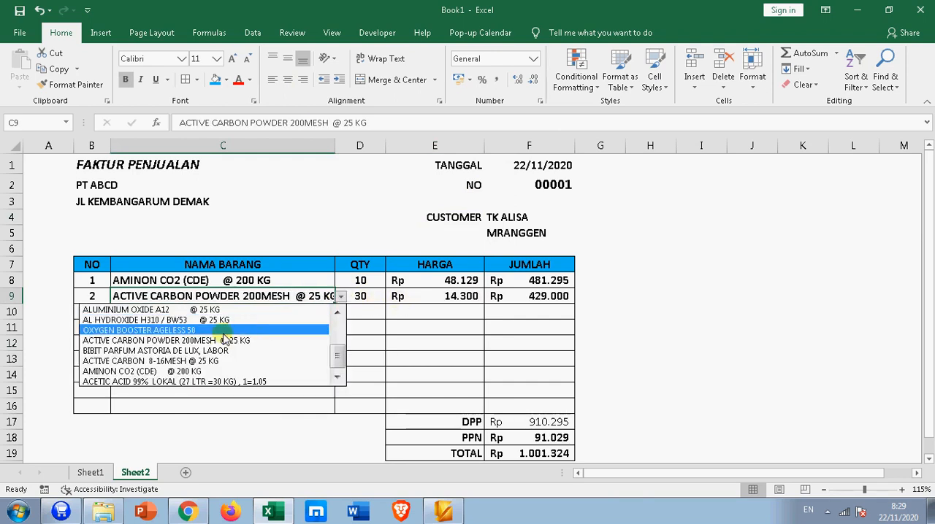
left_click(175, 321)
left_click(320, 328)
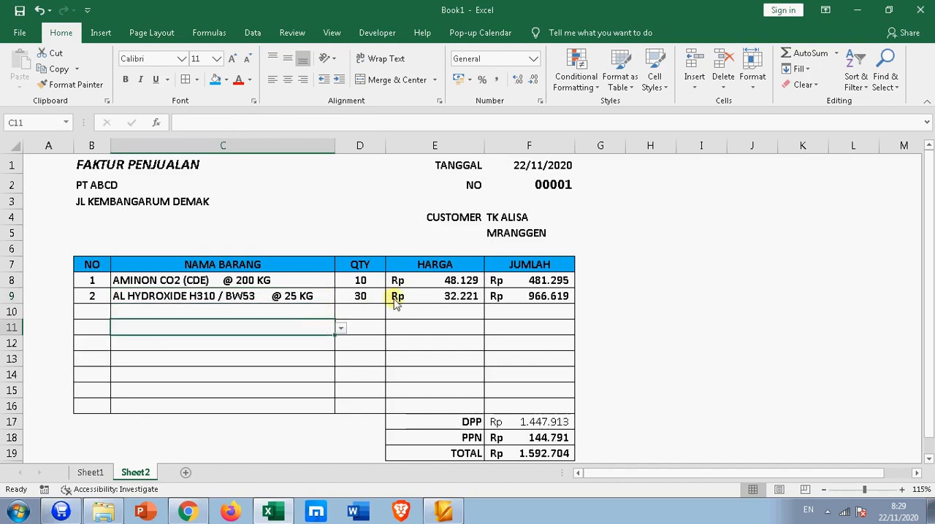
Step: Try ALUMINIUM OXIDE A12 @ 25 KG and OXYGEN BOOSTER AGELESS 50 as the first invoice item
left_click(447, 284)
left_click(307, 285)
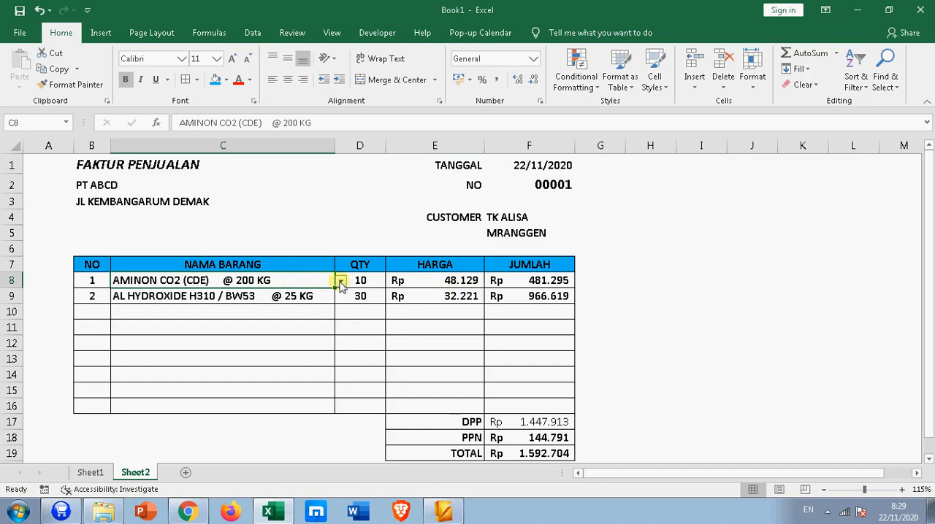
left_click(340, 280)
left_click(230, 294)
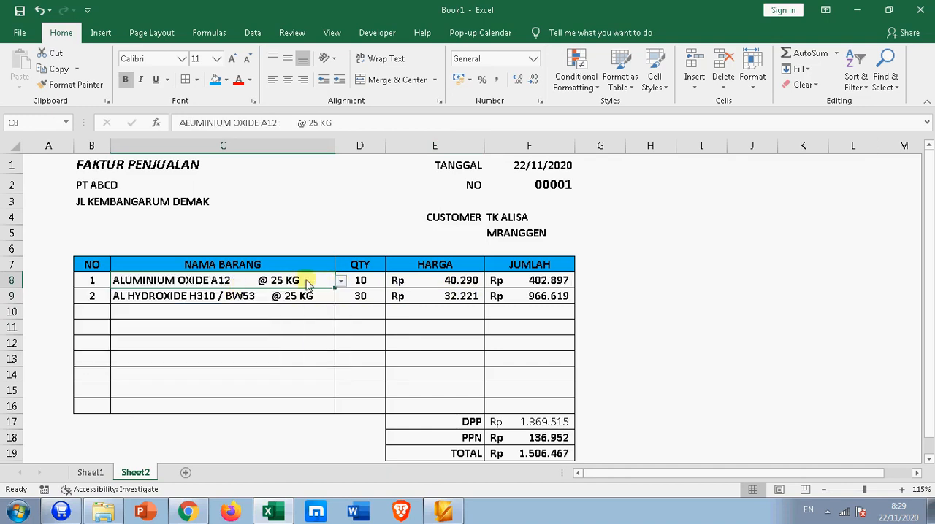
left_click(340, 281)
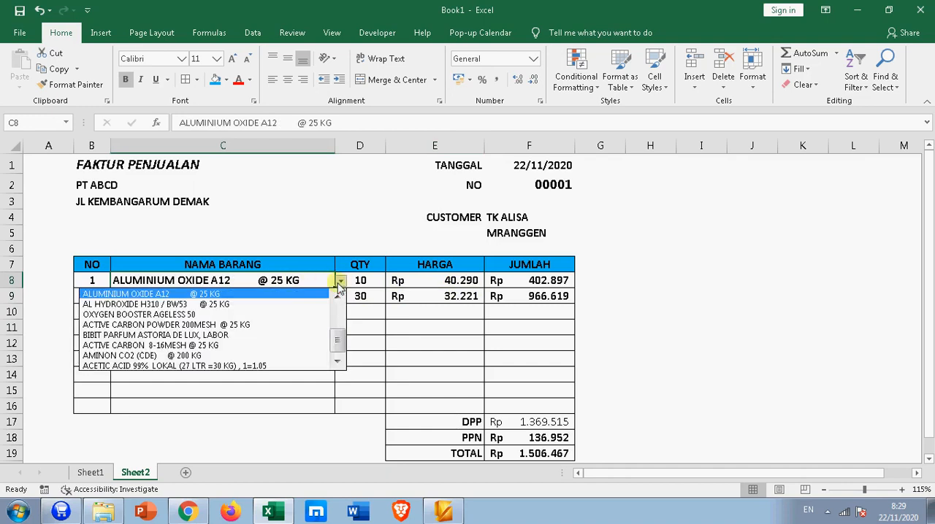
left_click(176, 314)
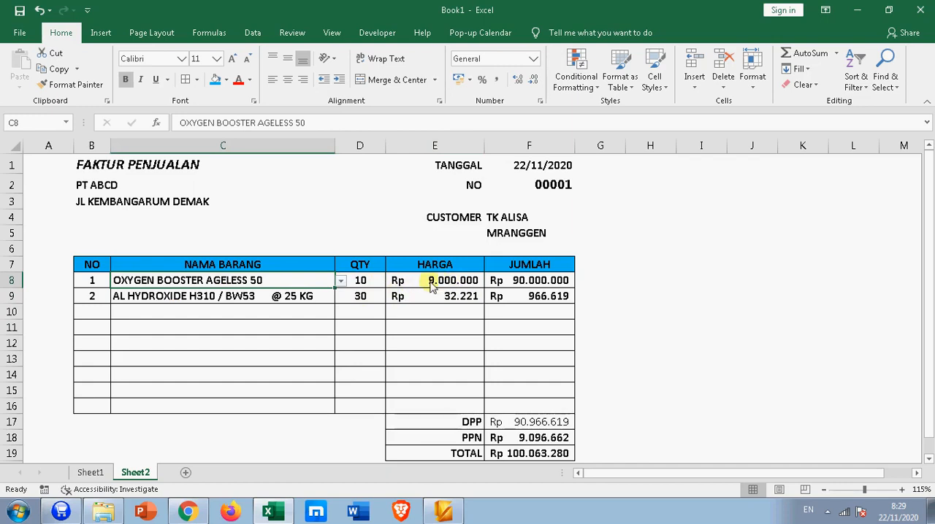
Step: Try a quantity of 0,1 for the first invoice item and check its JUMLAH amount
left_click(362, 285)
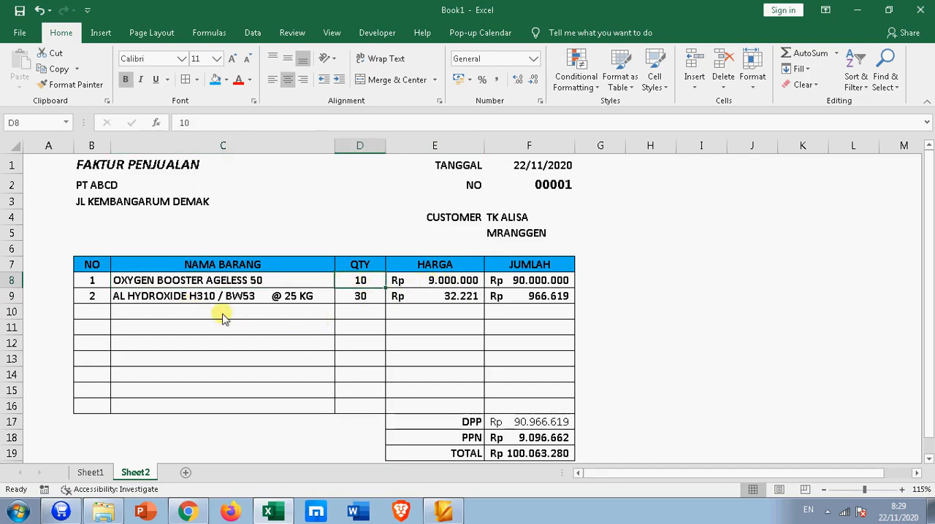
type("0,")
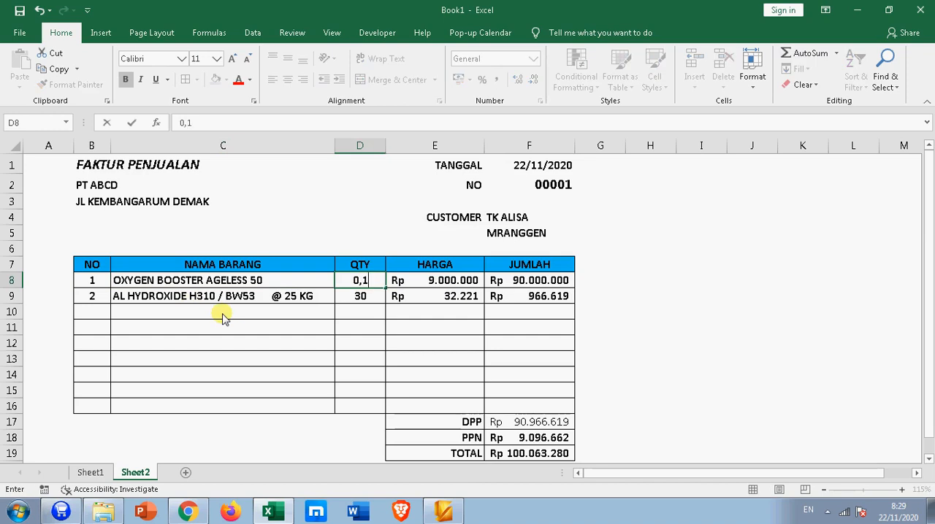
key("Return")
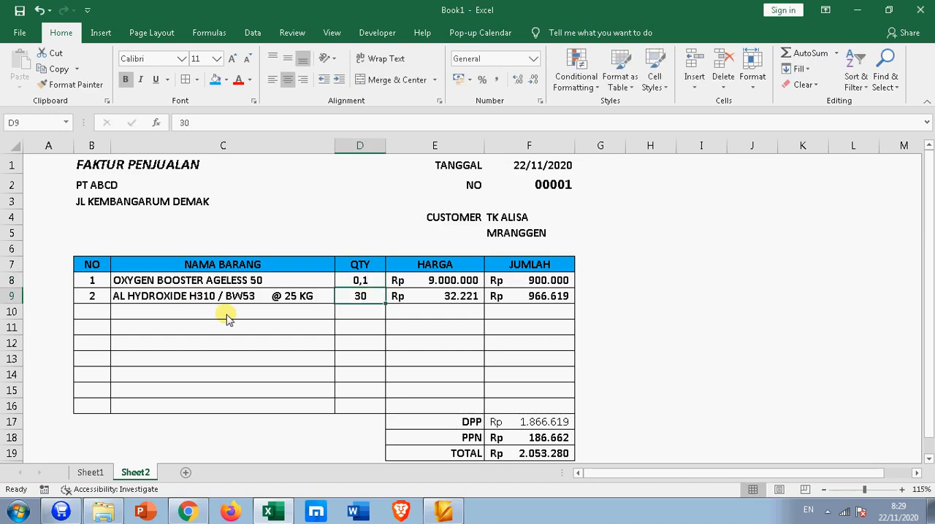
left_click(517, 291)
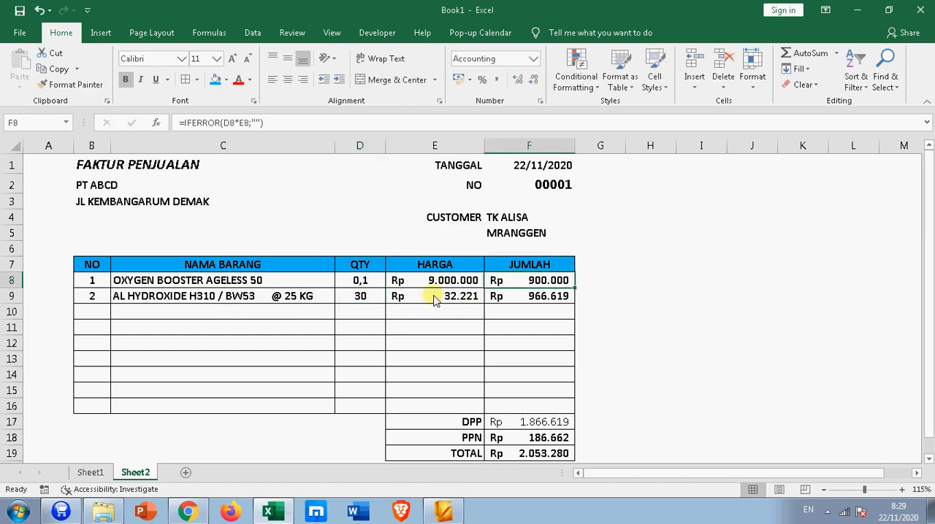
Step: Try a quantity of 0,5 for the first invoice item and inspect its HARGA lookup formula
left_click(359, 281)
type("0,")
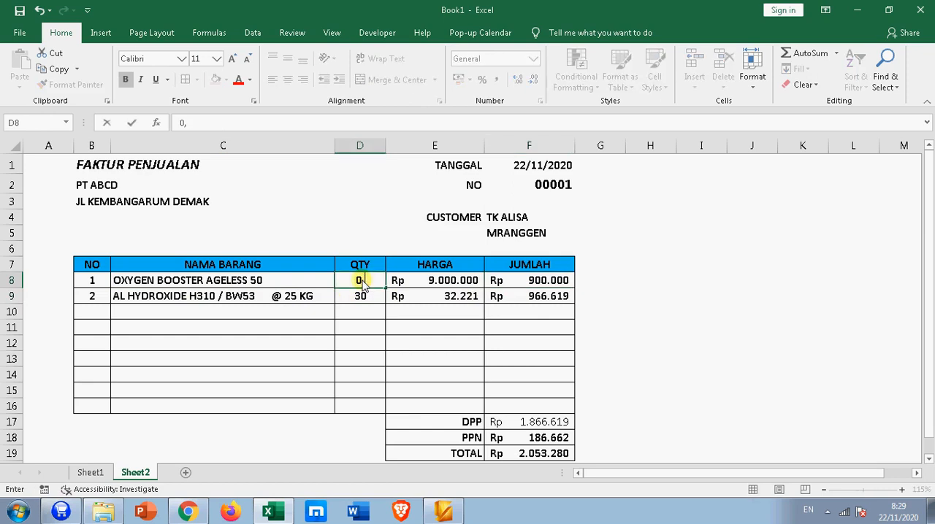
type("5")
key("Return")
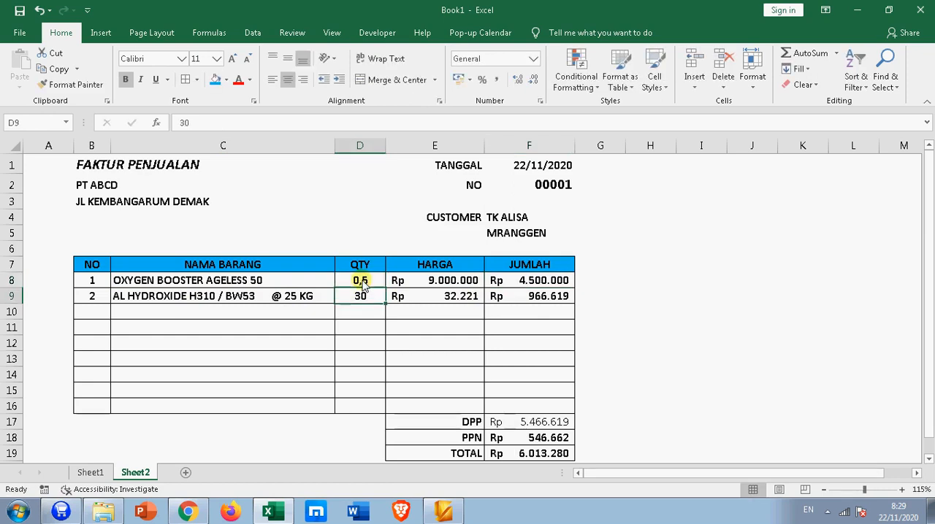
left_click(454, 282)
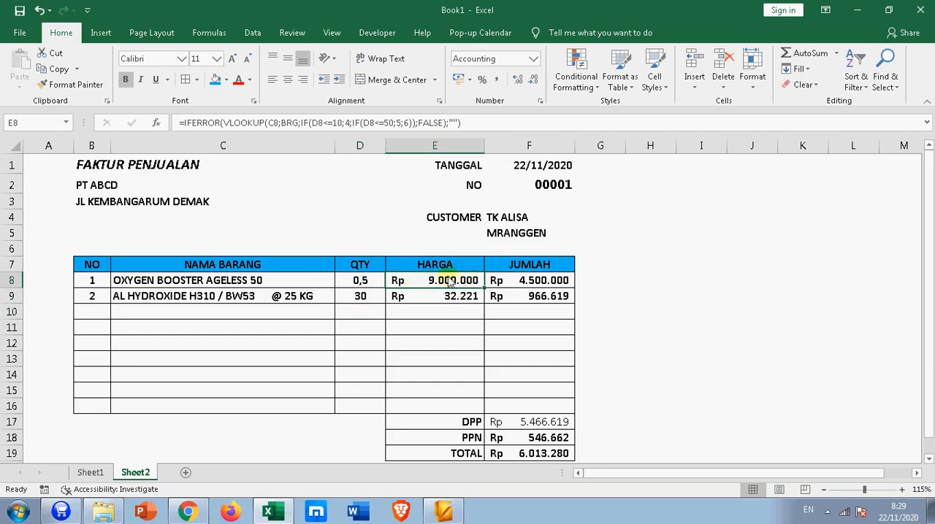
left_click(358, 282)
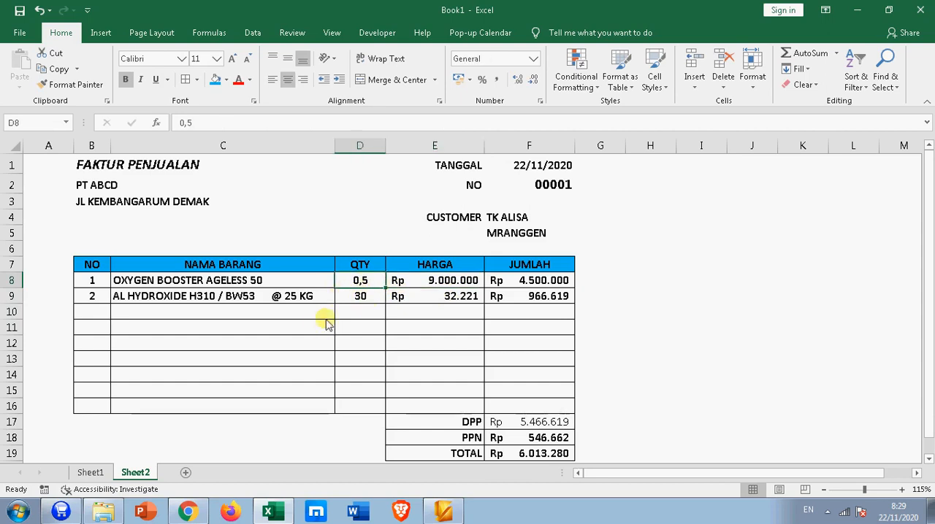
Step: Check the price list on Sheet1 and set the first item of the Sheet2 invoice to ALUMINIUM OXIDE A12 @ 25 KG
left_click(95, 472)
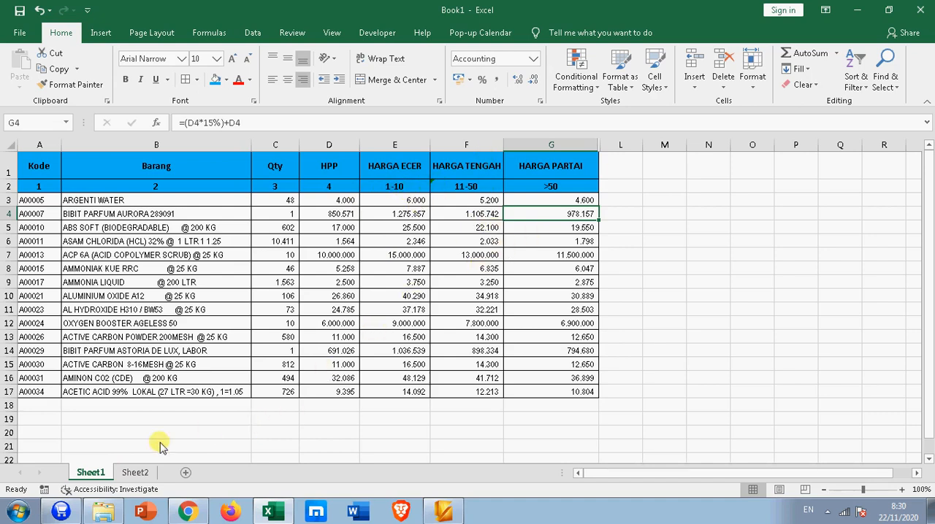
left_click(135, 473)
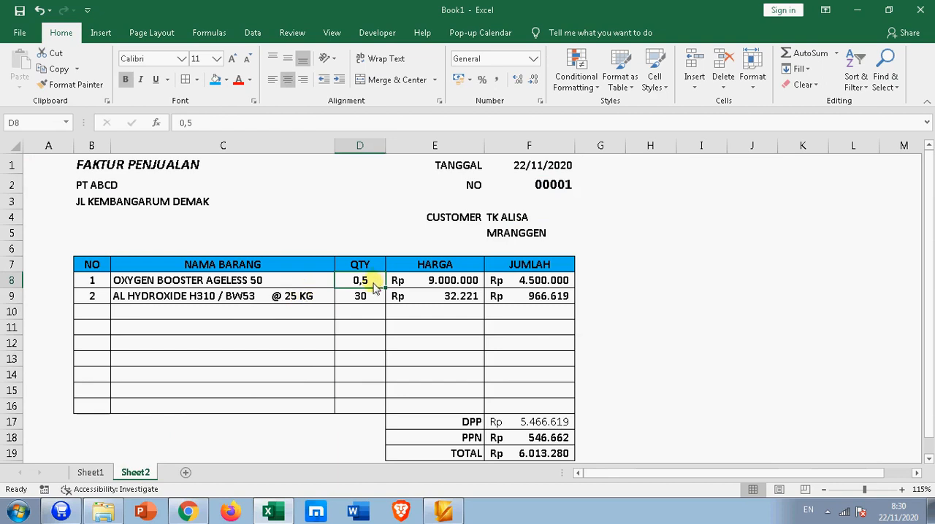
left_click(325, 281)
left_click(339, 281)
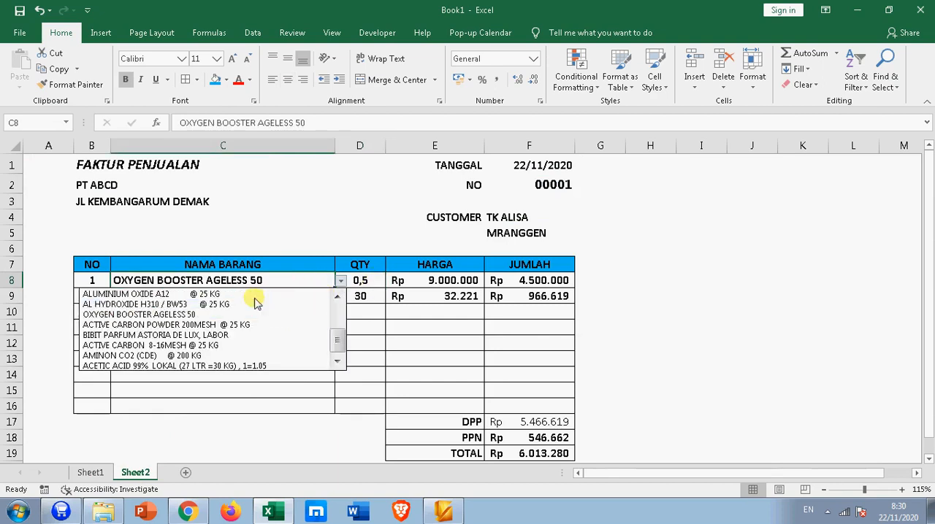
left_click(197, 293)
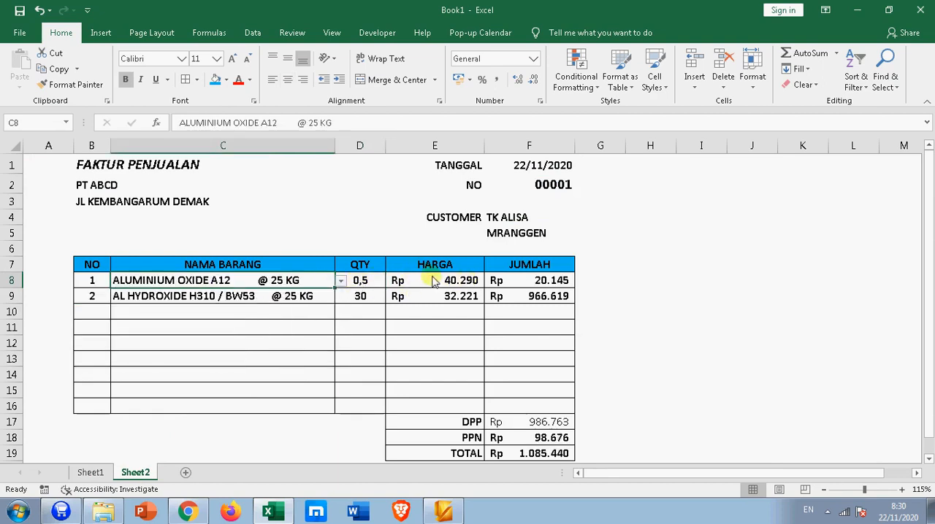
Step: Try quantities of 1 and 5 for the first invoice item and check its HARGA price
left_click(360, 285)
type("1")
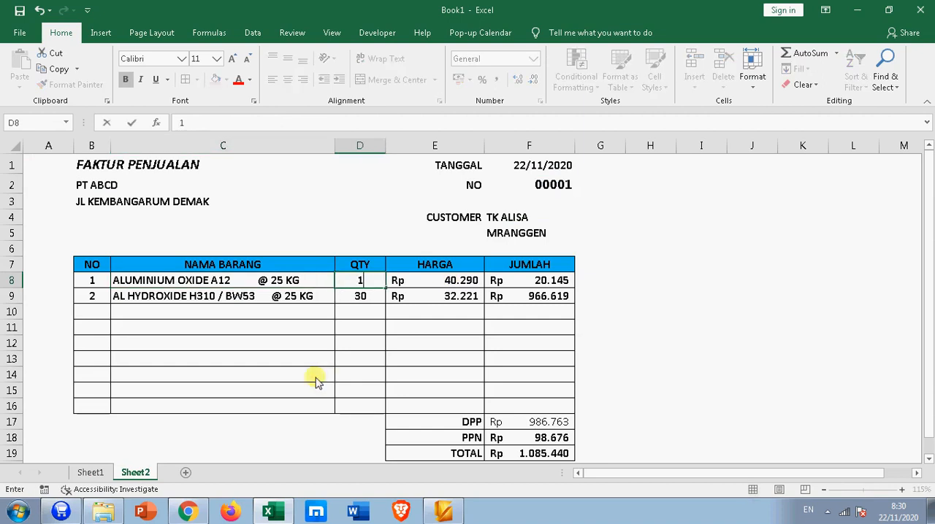
key("Return")
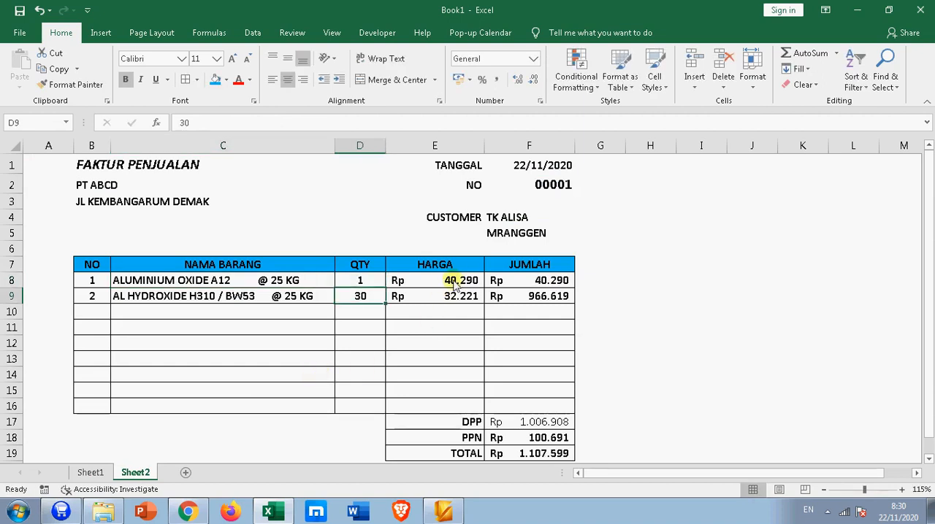
left_click(362, 287)
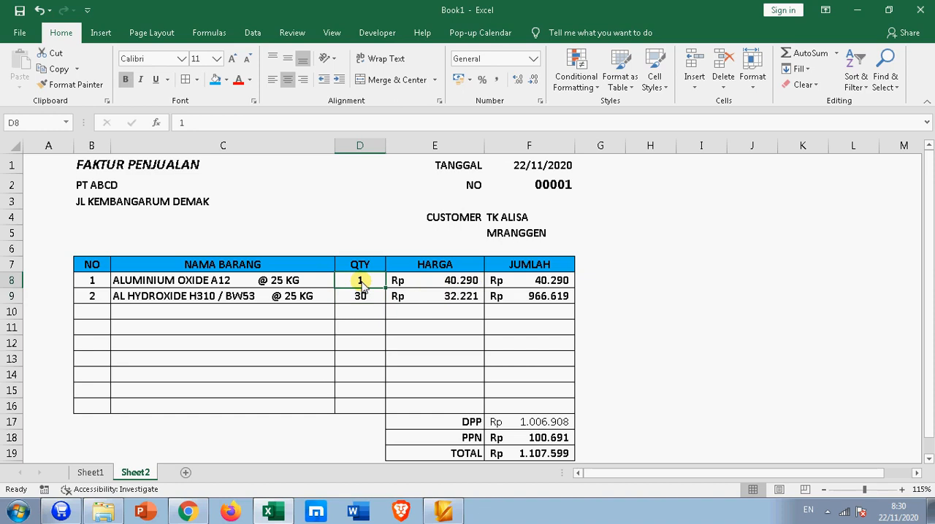
type("5")
key("Return")
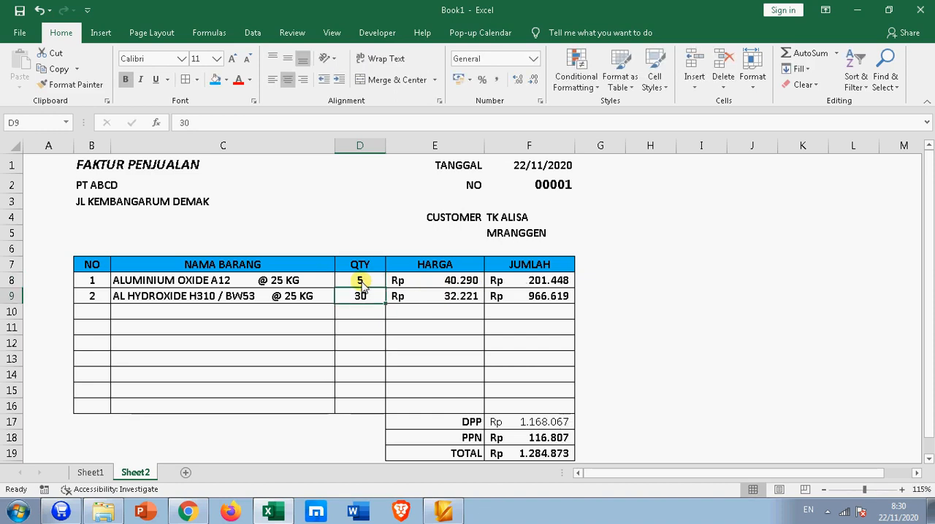
left_click(455, 280)
Step: Try quantities of 11 and 12 for the first invoice item, checking its HARGA price in between
left_click(369, 287)
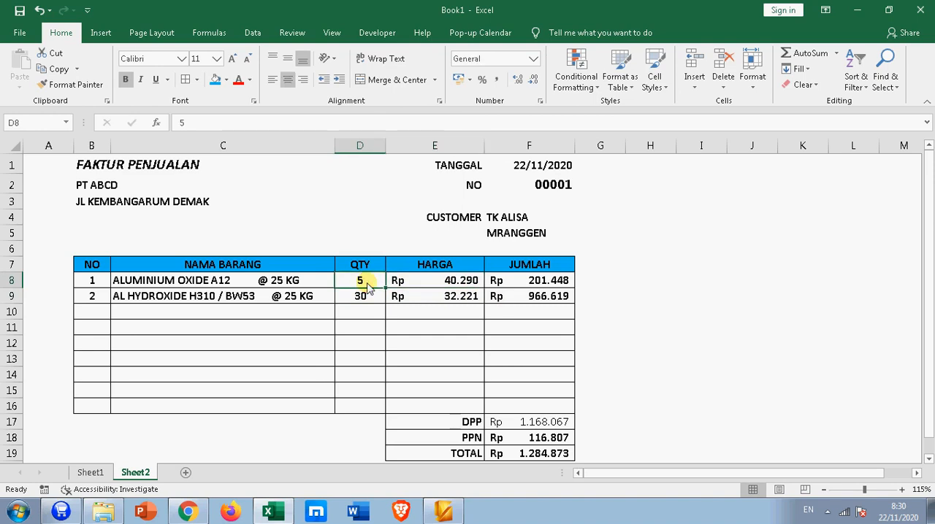
type("11")
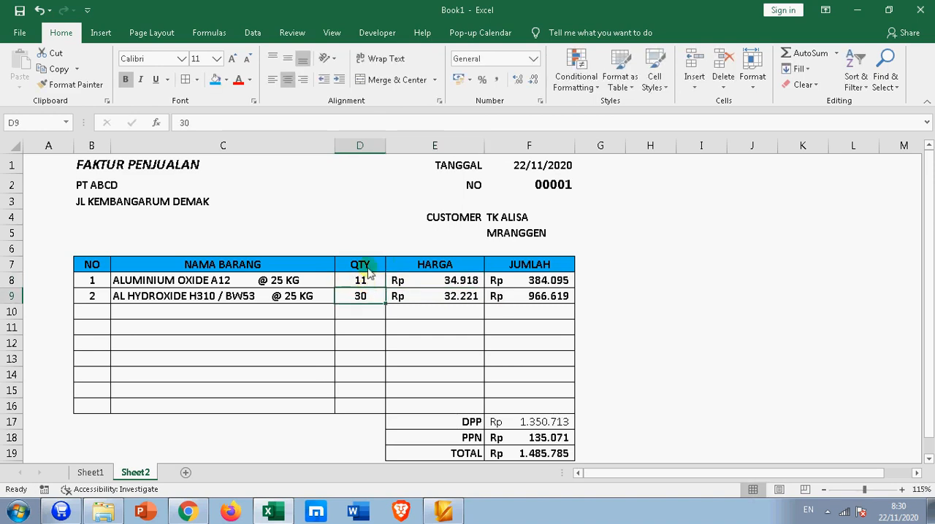
left_click(430, 283)
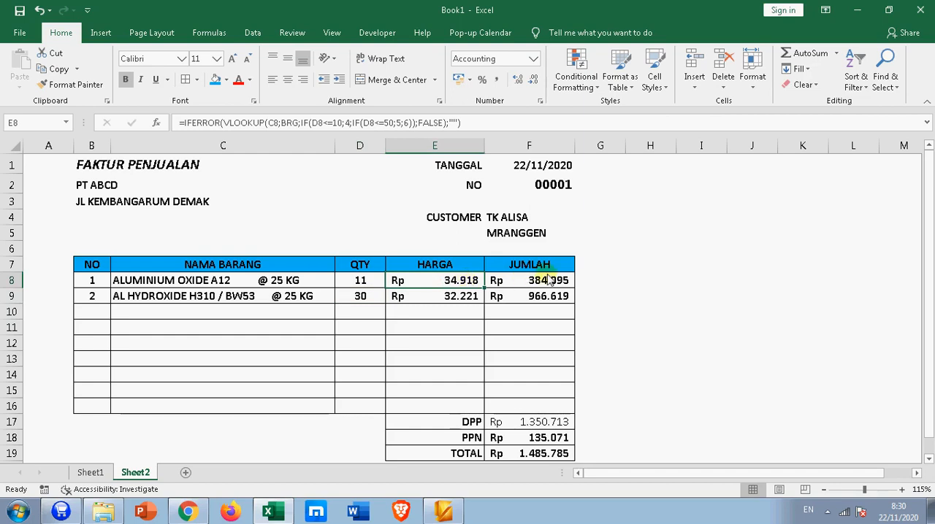
left_click(341, 283)
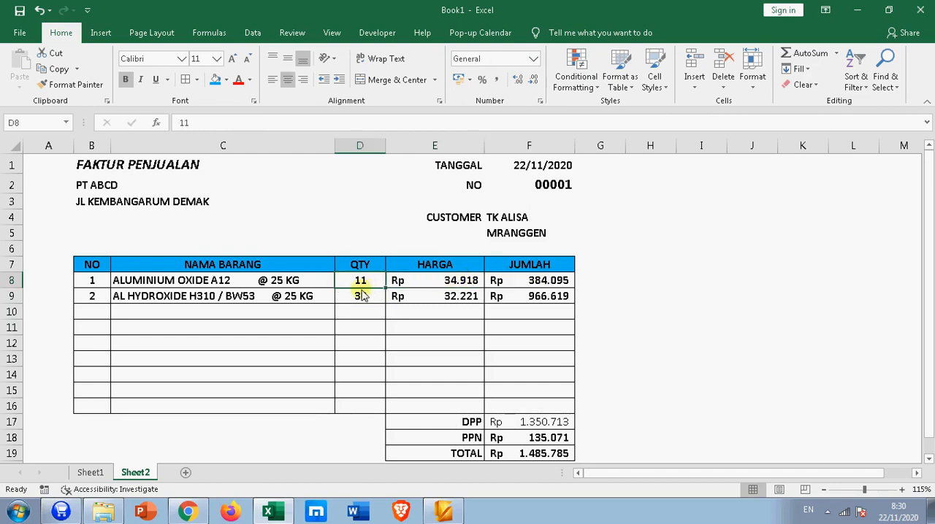
type("12")
key("Return")
Step: Try the tier-limit quantity of 10 for the first invoice item and check its HARGA price
left_click(359, 280)
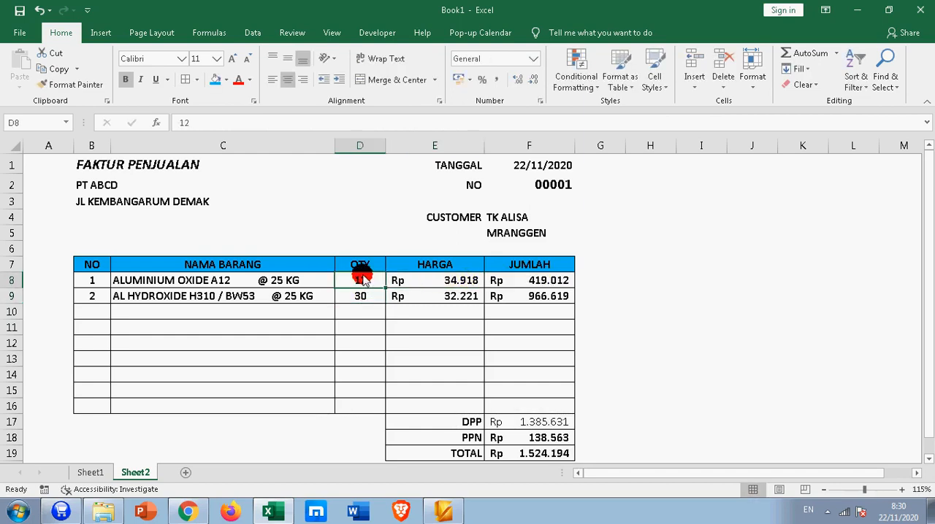
type("10")
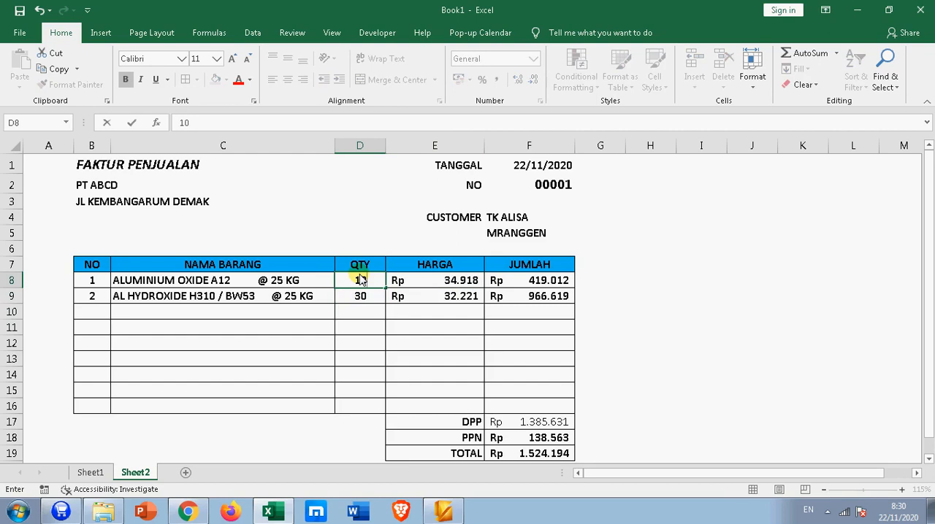
key("Return")
left_click(447, 283)
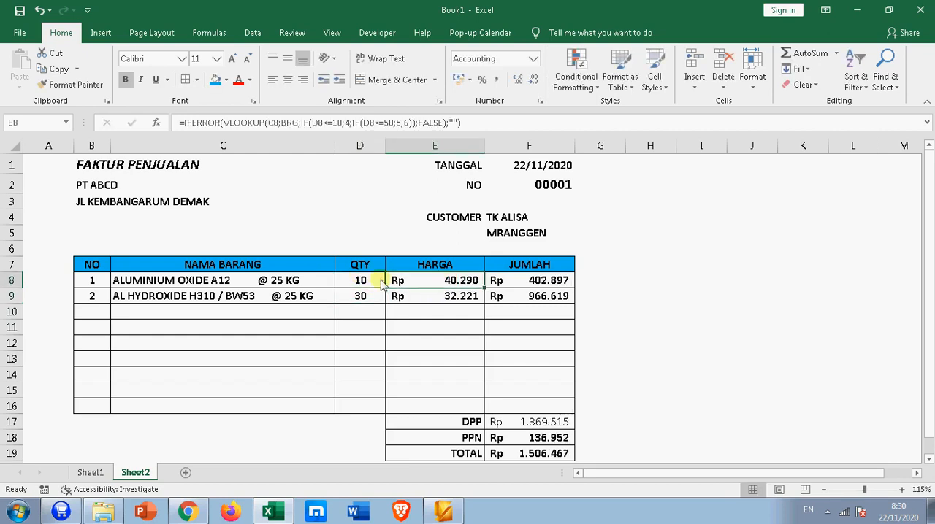
Step: Set the first invoice item's quantity to 11 and check the price looked up in E8
left_click(375, 284)
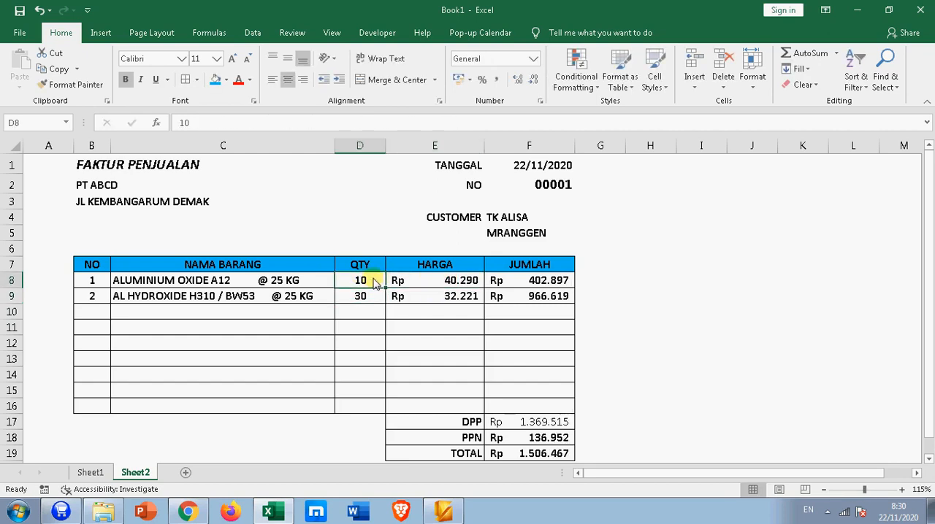
type("11")
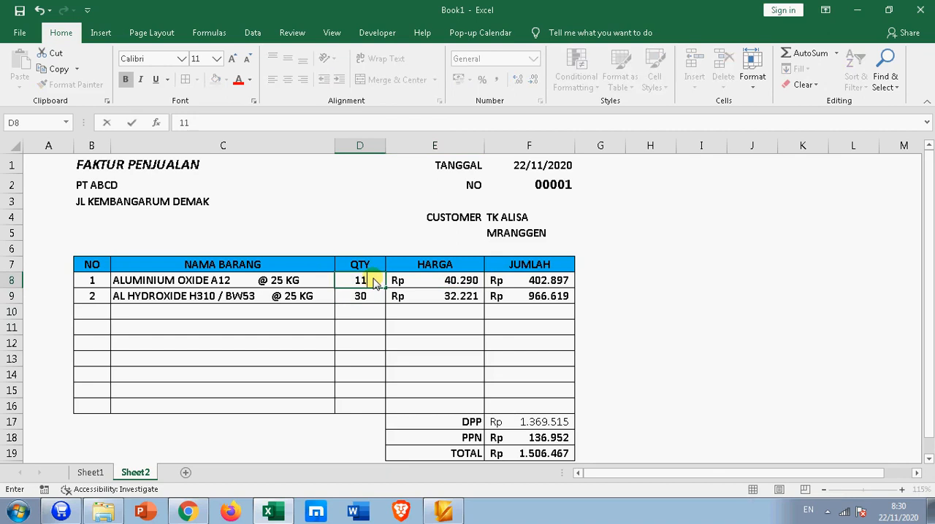
key("Return")
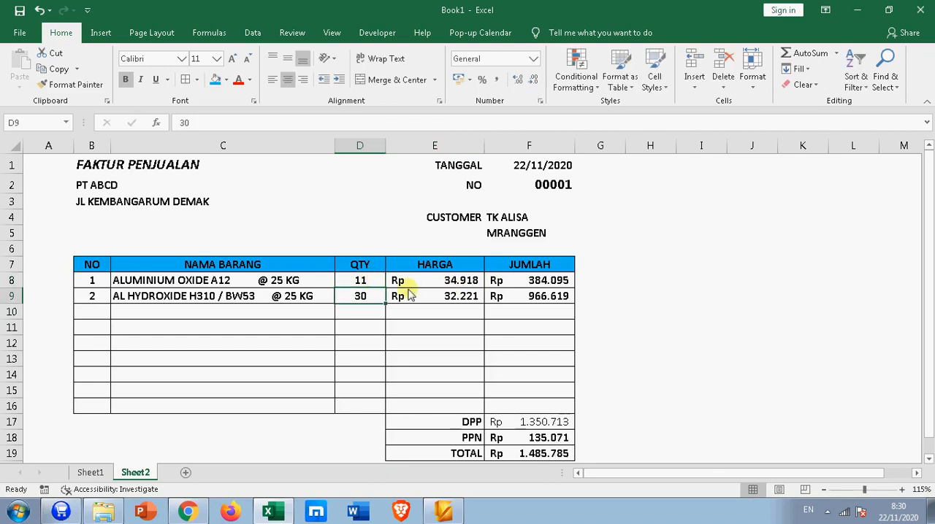
left_click(458, 285)
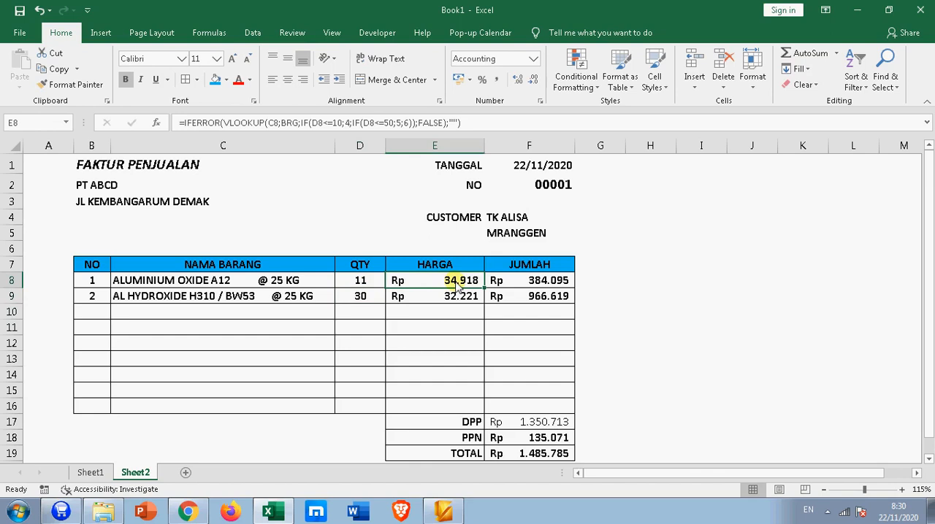
left_click(359, 281)
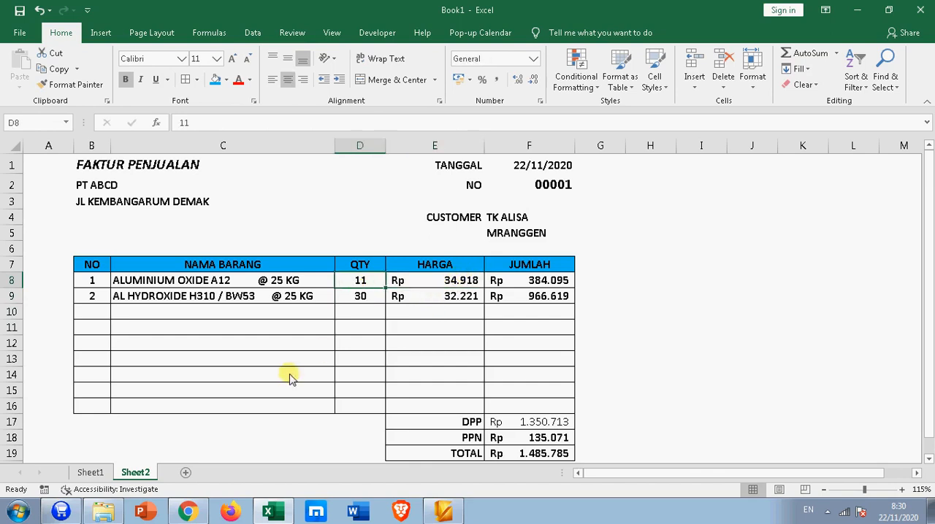
Step: Try quantities of 50 and 51 for the first invoice item and check the price looked up in E8
type("50")
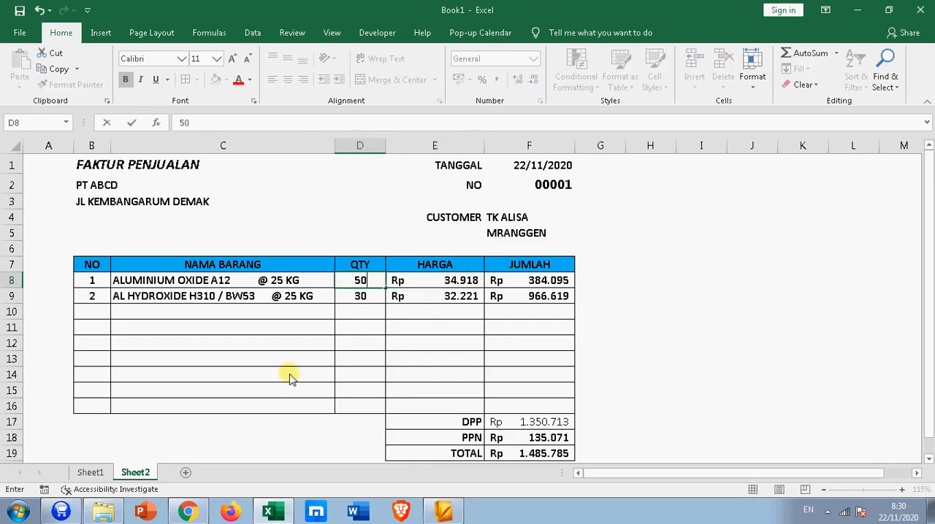
key("Return")
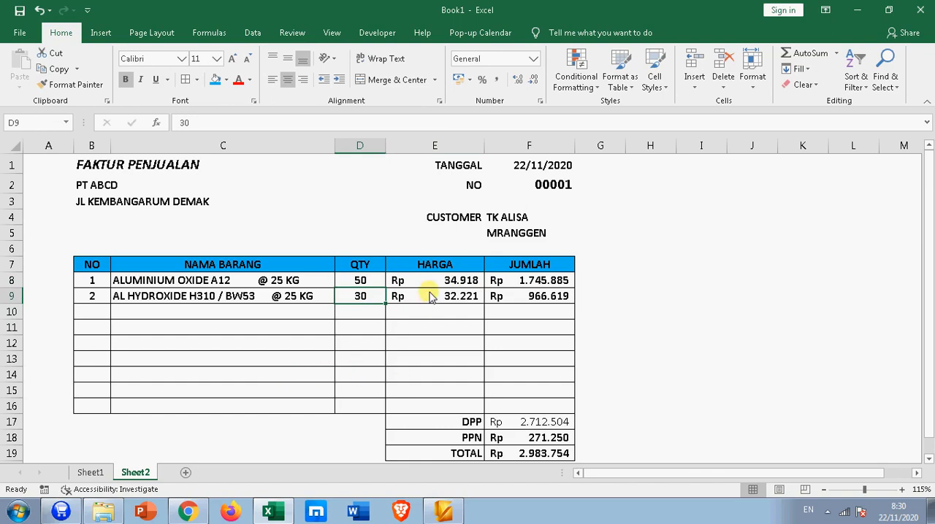
left_click(370, 283)
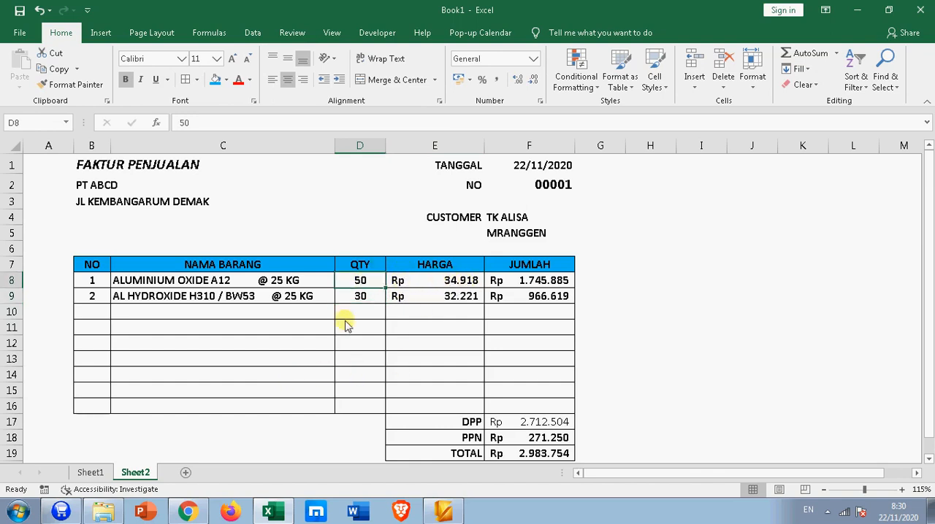
type("5")
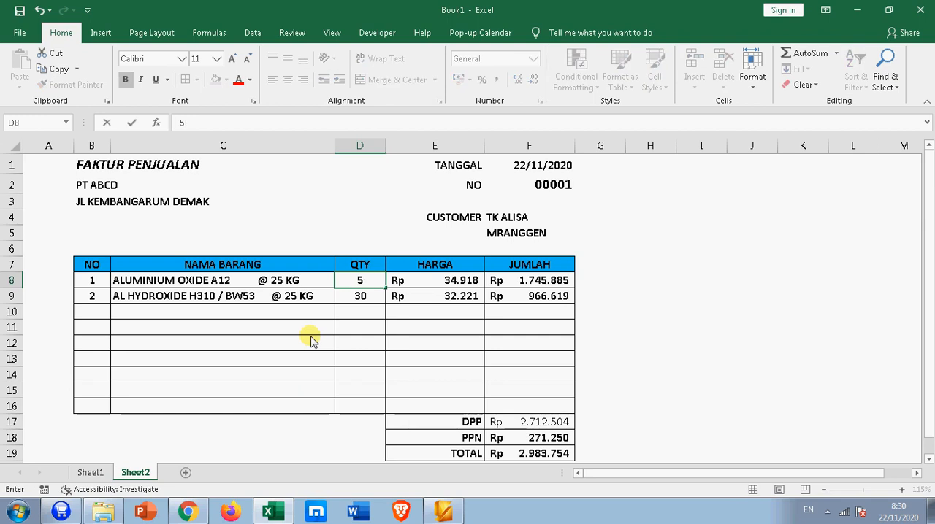
key("Return")
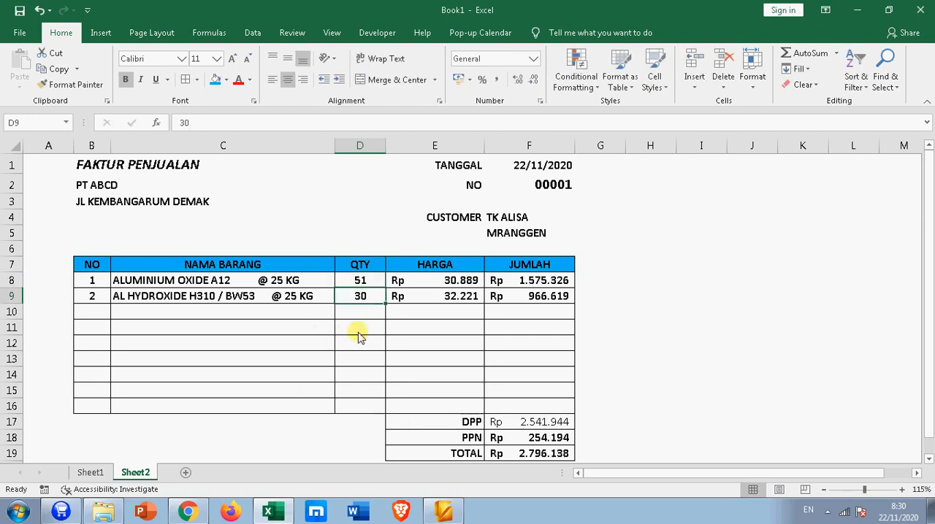
left_click(424, 284)
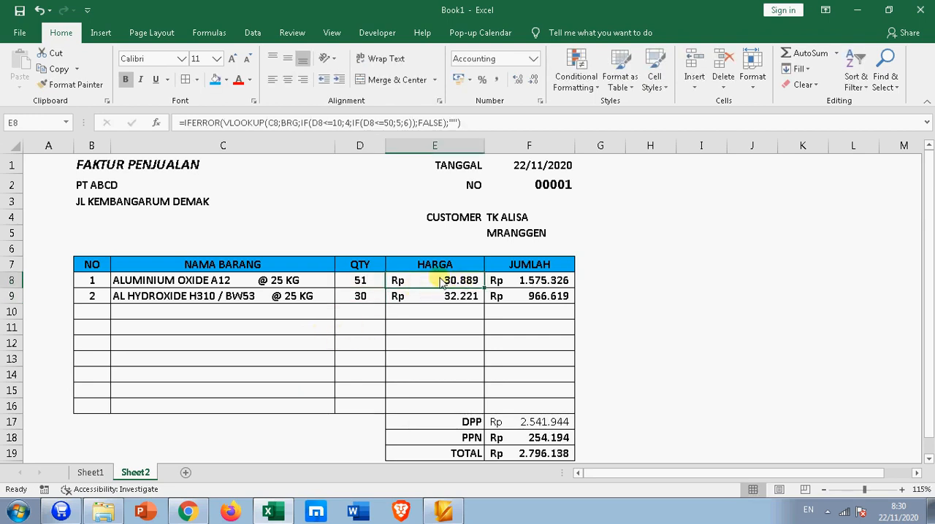
Step: Try quantities of 10 and 11 for the second invoice item and compare its HARGA price
left_click(357, 296)
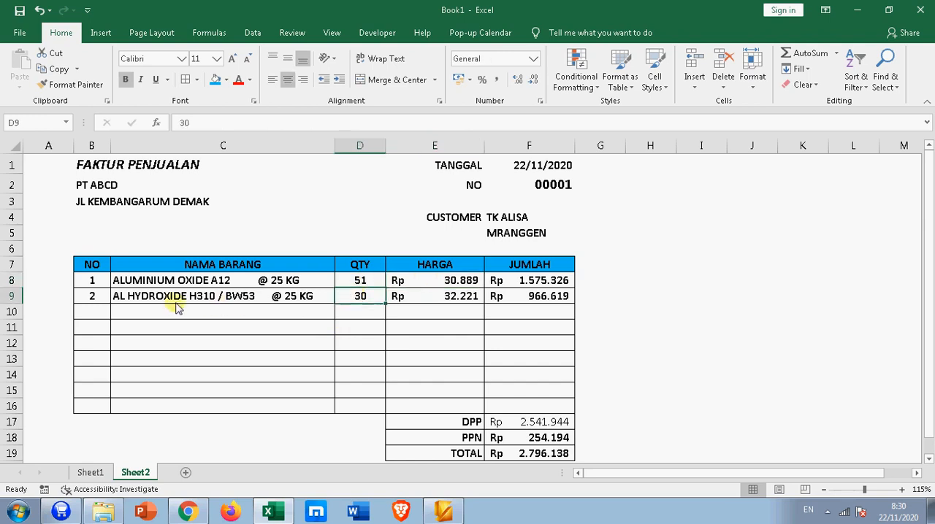
type("1")
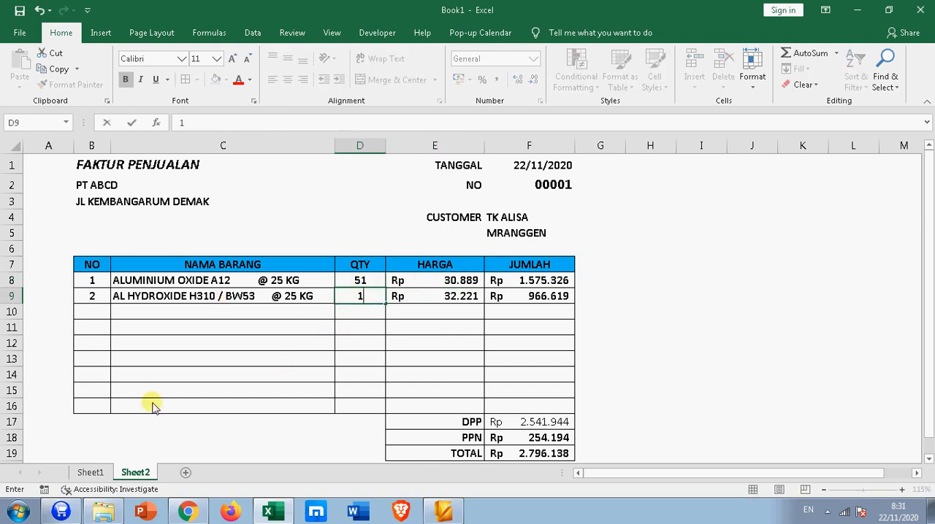
type("0")
key("Return")
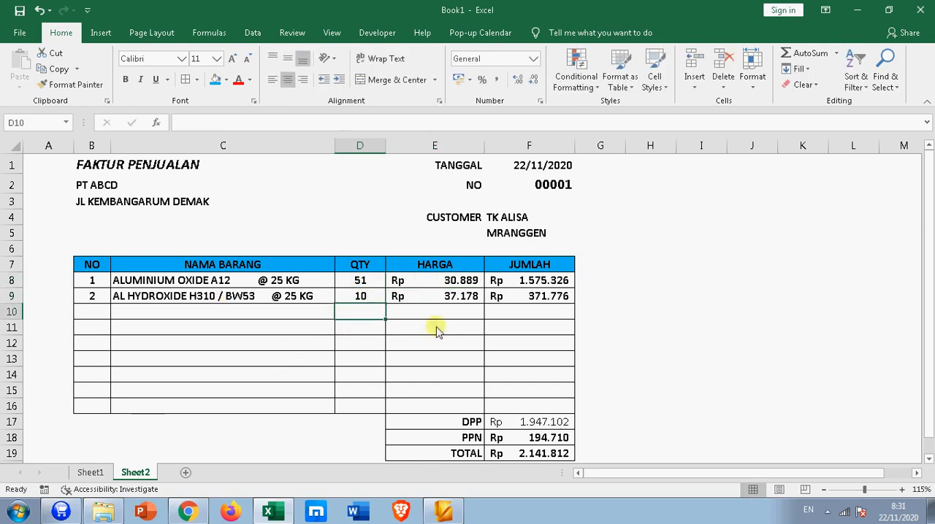
left_click(365, 298)
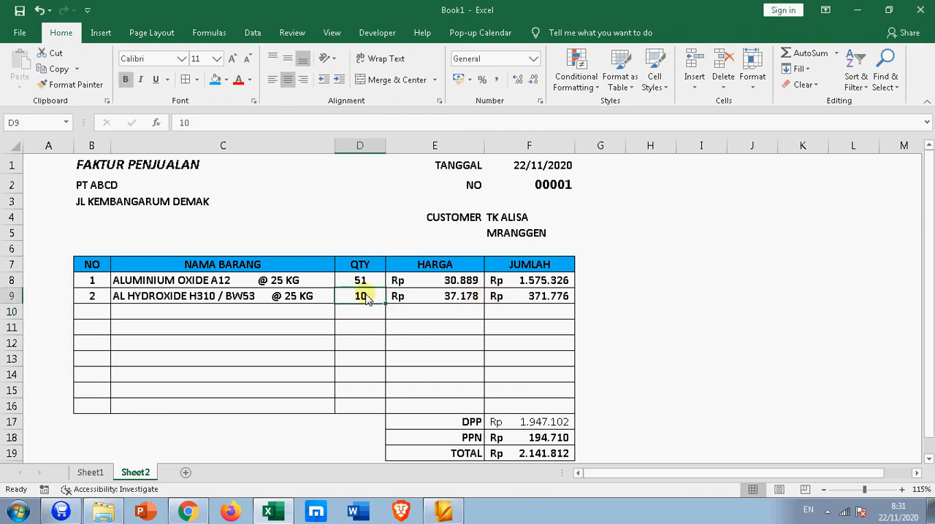
type("11")
key("Return")
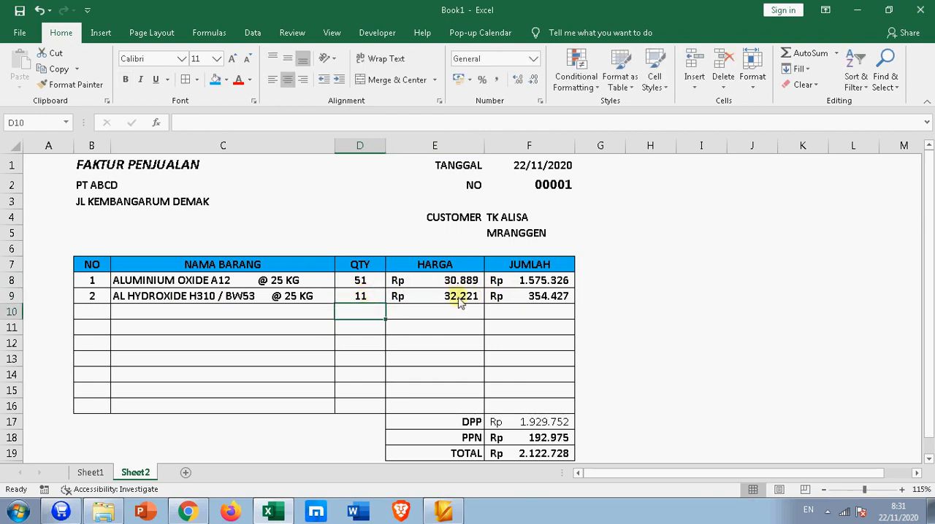
Step: Try quantities of 20 and 51 for the second invoice item and check the price formula in E9
left_click(361, 301)
type("20")
key("Return")
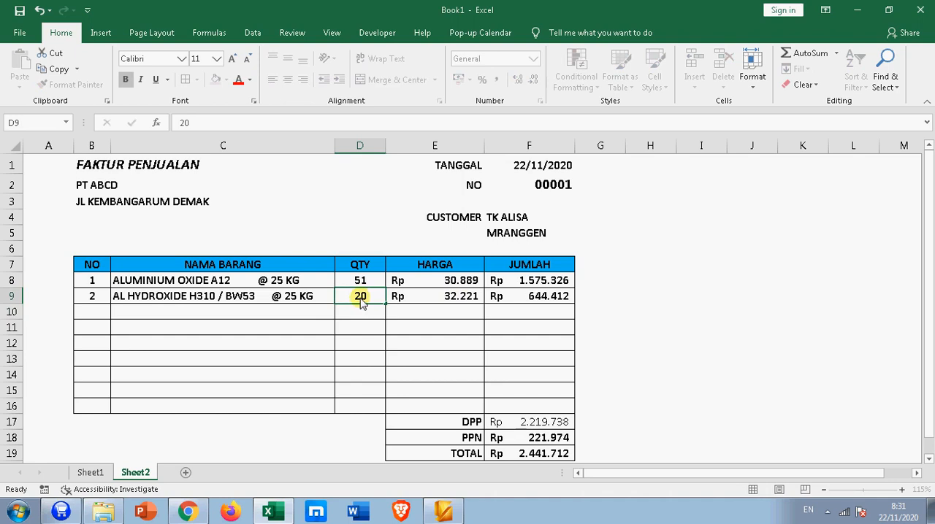
left_click(361, 301)
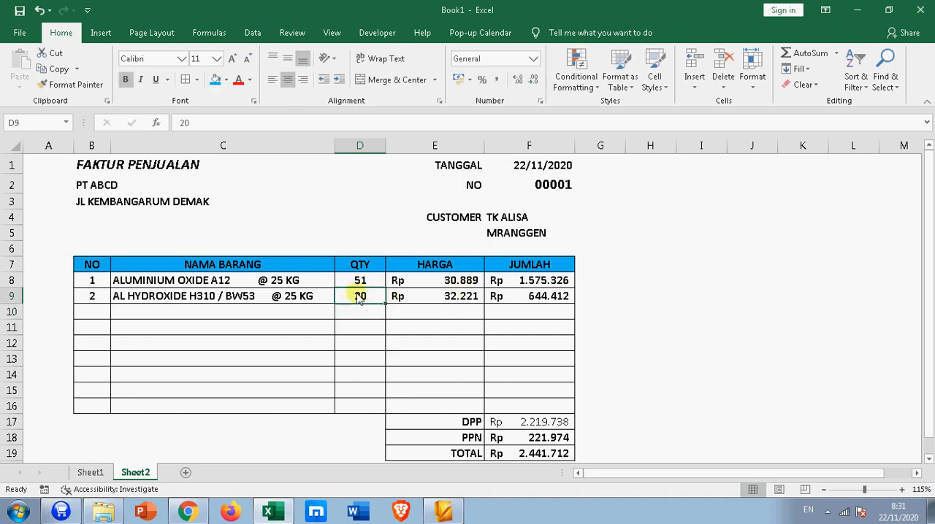
type("51")
key("Return")
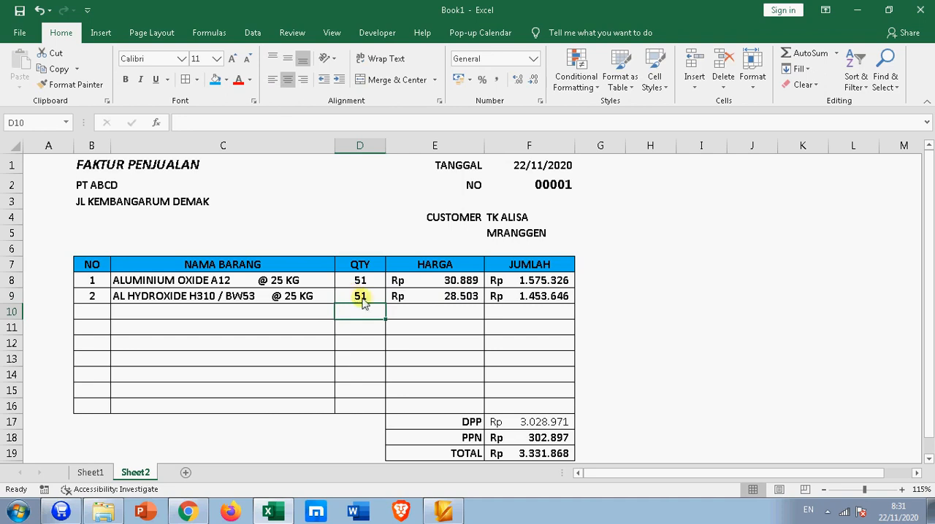
left_click(446, 298)
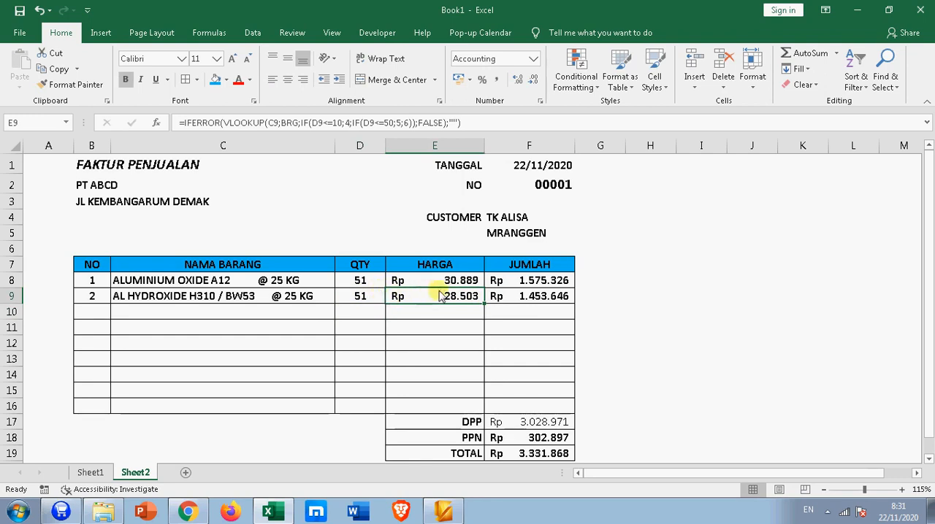
Step: Review the first item's HARGA and JUMLAH formulas and clear the contents of E8:F16
left_click(678, 252)
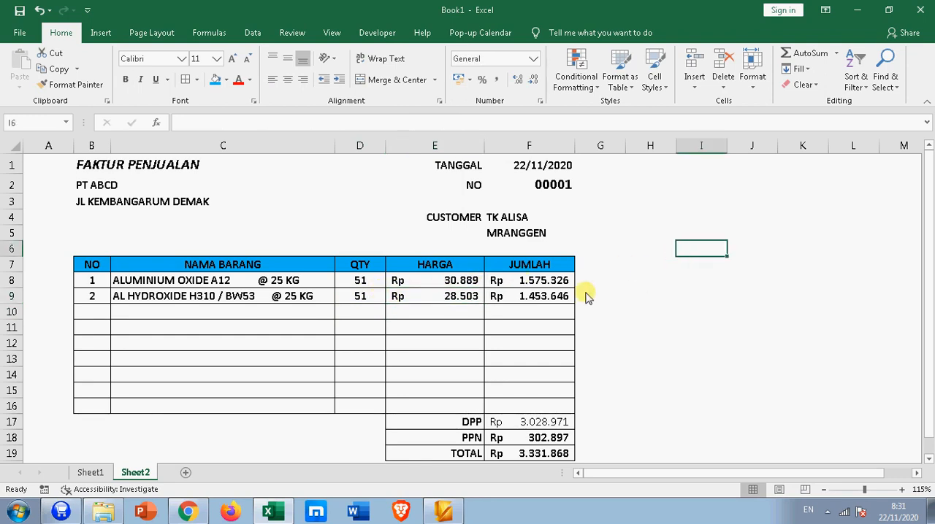
left_click(453, 282)
left_click(509, 279)
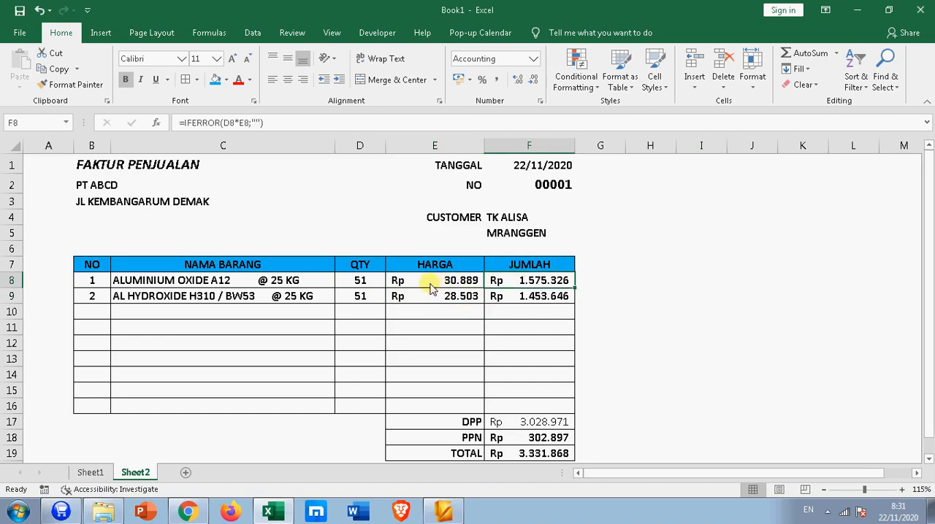
left_click_drag(404, 285, 519, 406)
key("Delete")
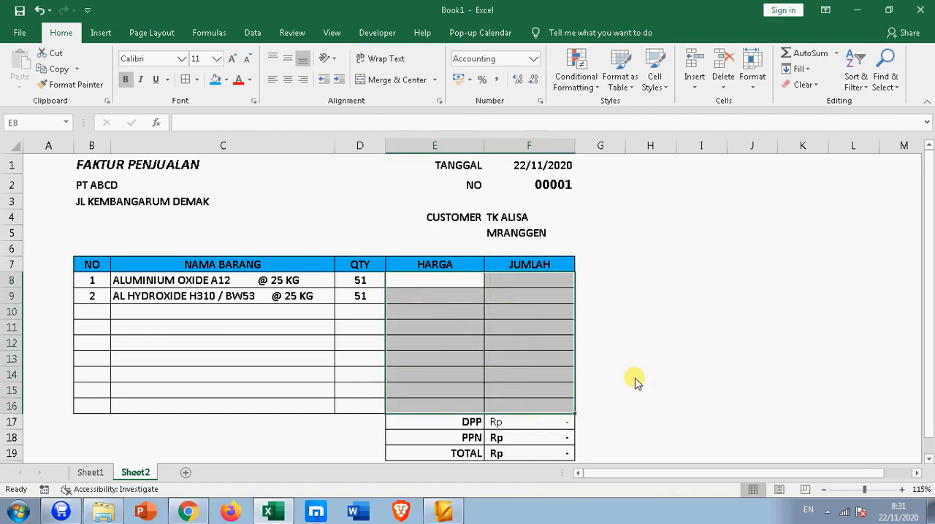
Step: Make the DPP amount in F17 bold and return to the empty HARGA cell E8
left_click(539, 423)
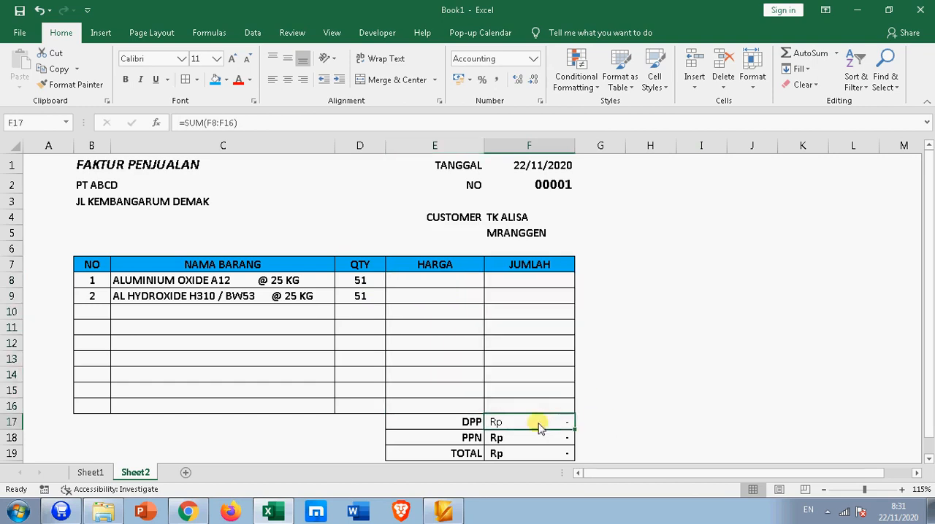
left_click(123, 80)
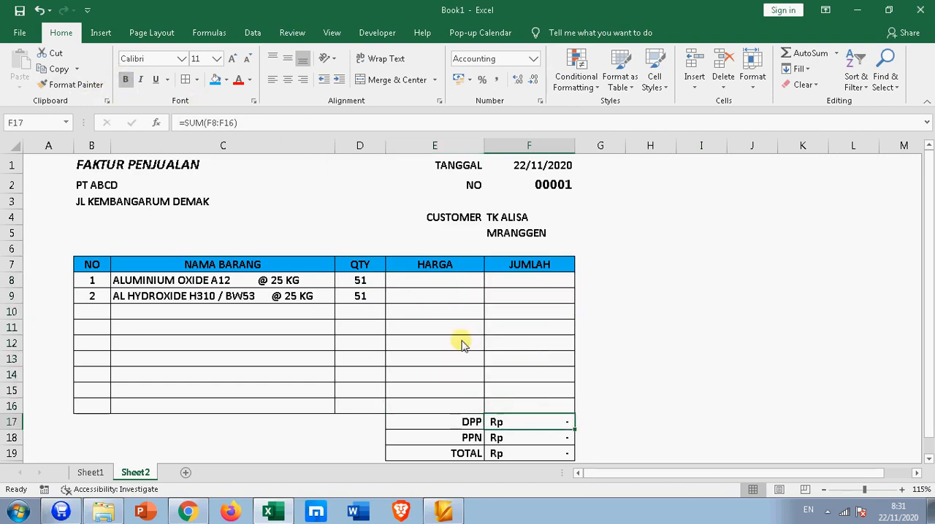
left_click(536, 421)
left_click(536, 286)
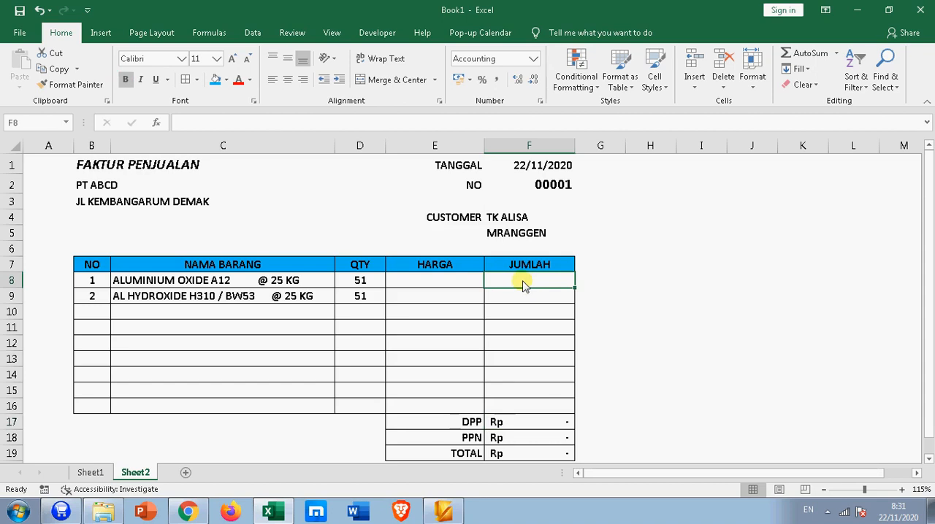
left_click(441, 282)
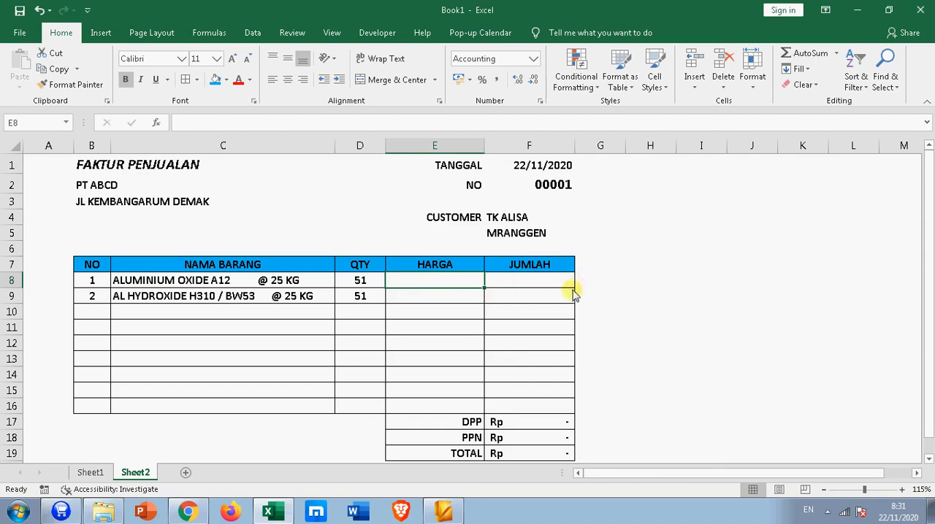
Step: Widen the HARGA ECER and HARGA TENGAH columns on Sheet1 and inspect the three tier prices in row 3
left_click(91, 472)
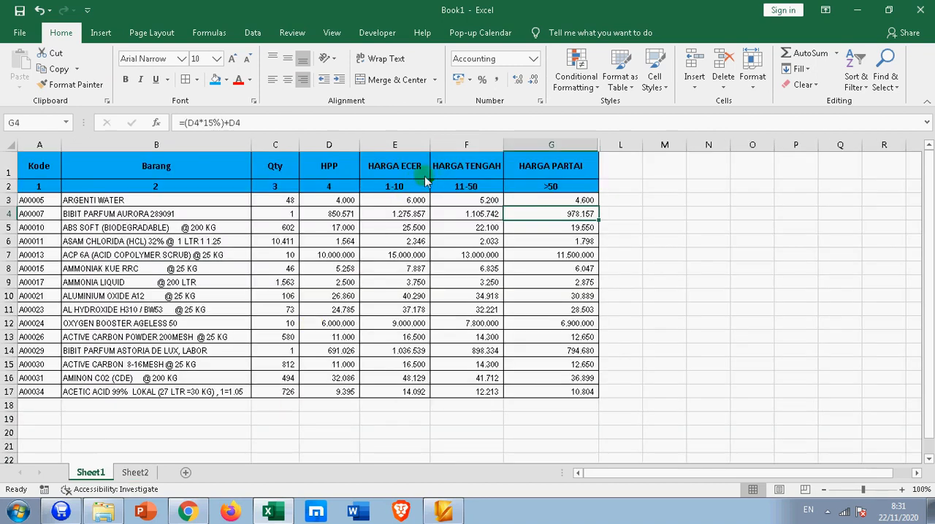
left_click_drag(430, 144, 449, 145)
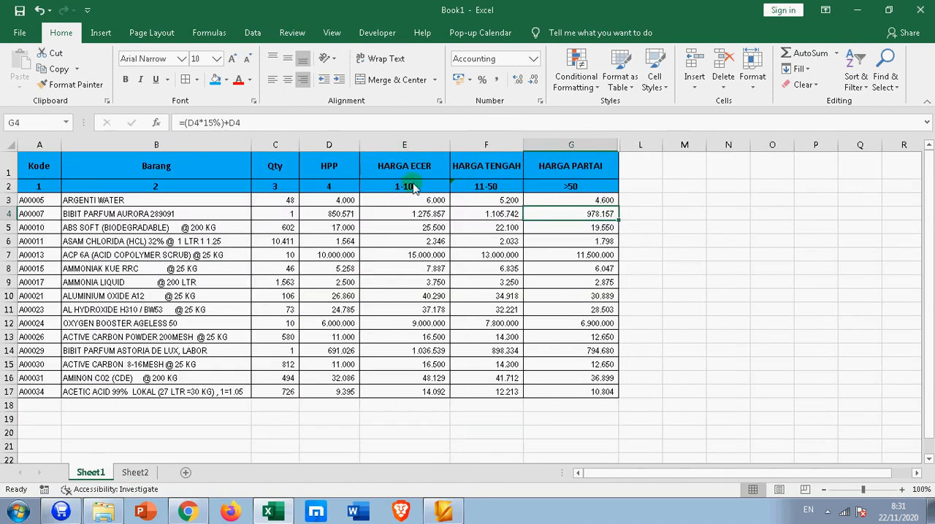
left_click_drag(523, 145, 532, 145)
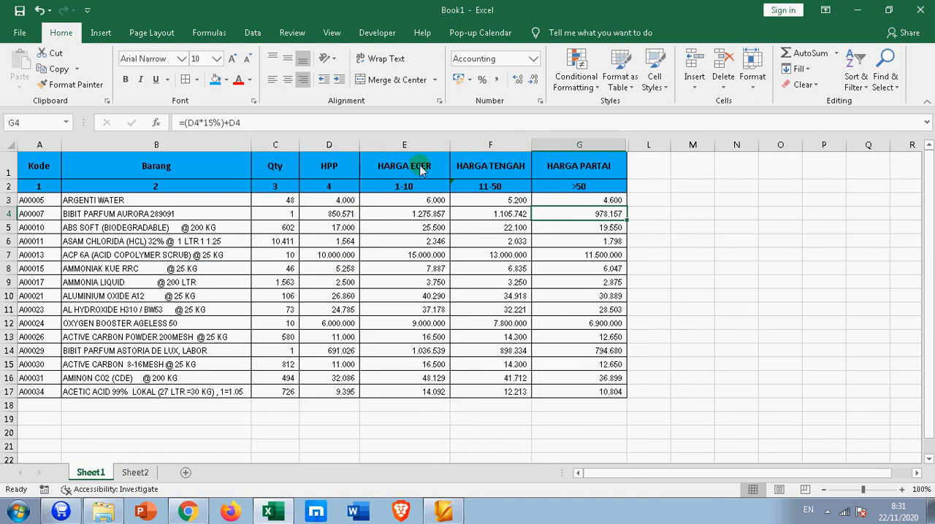
left_click(412, 202)
left_click(493, 203)
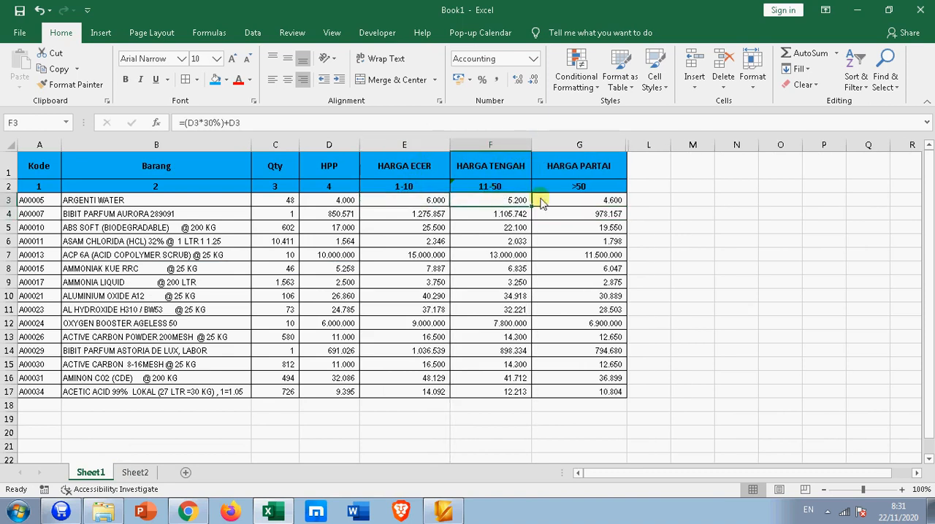
left_click(571, 201)
Step: Set the quantity of both invoice items in D8:D9 on Sheet2 to 1
left_click(136, 473)
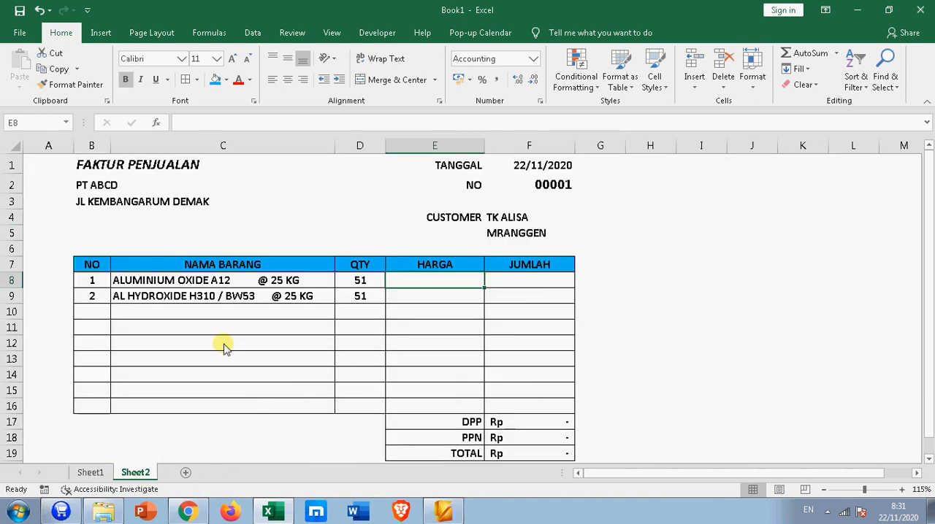
left_click(251, 284)
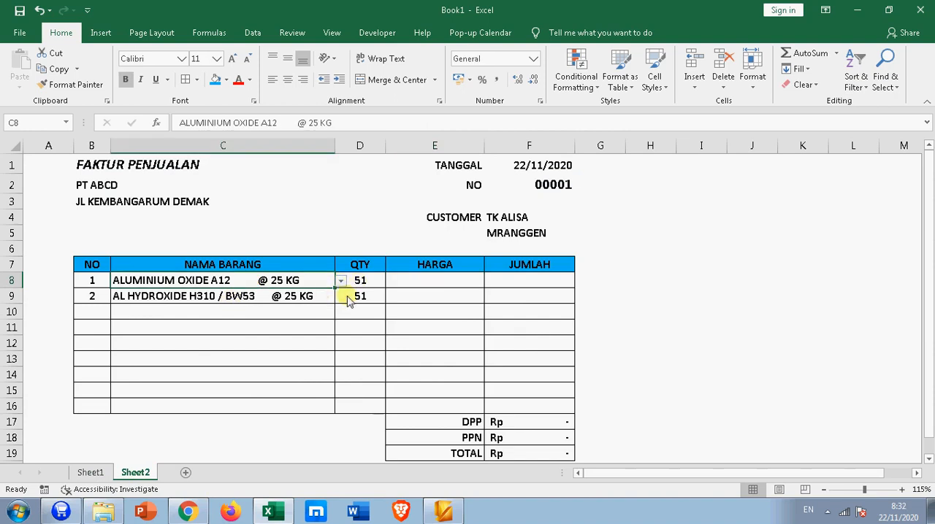
left_click(359, 285)
left_click_drag(360, 286, 358, 307)
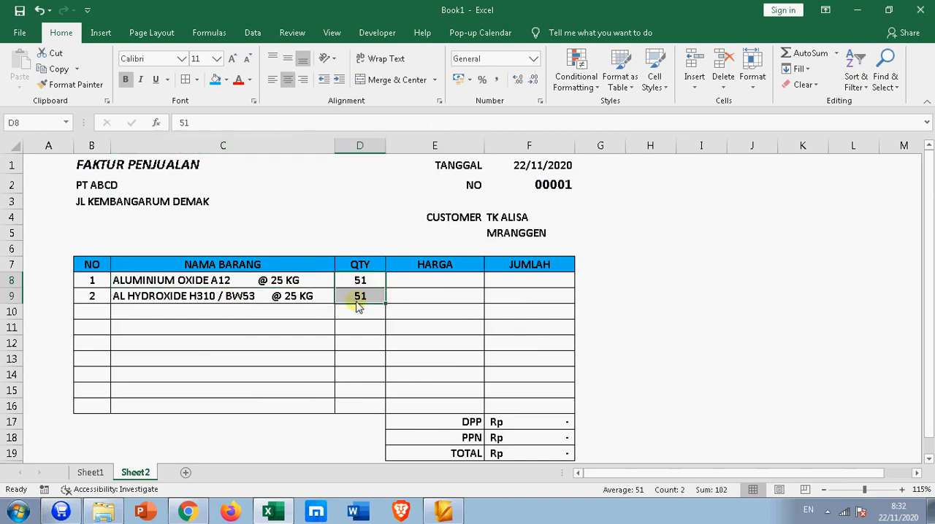
type("1")
key("ctrl+Return")
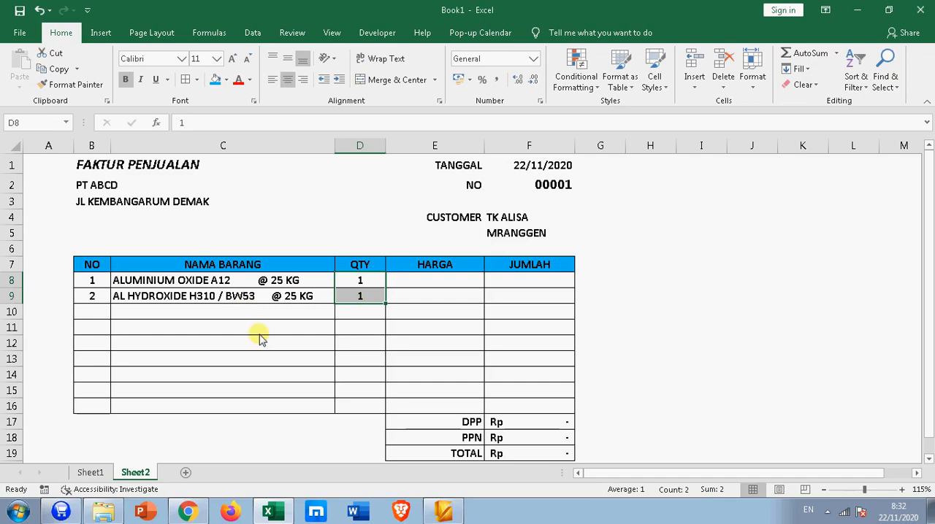
Step: Review the BRG range B2:G17 of the price list on Sheet1 and return to the empty HARGA cell E8 on Sheet2
left_click(260, 332)
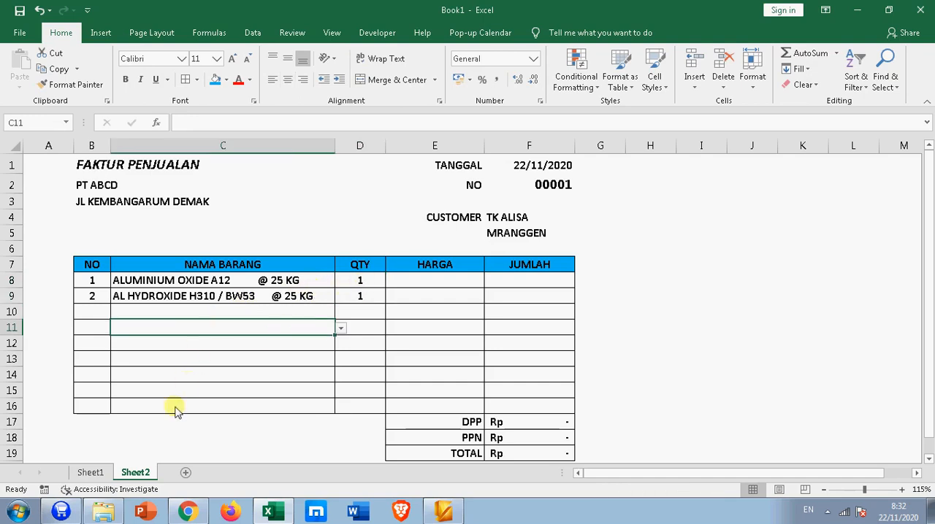
left_click(93, 473)
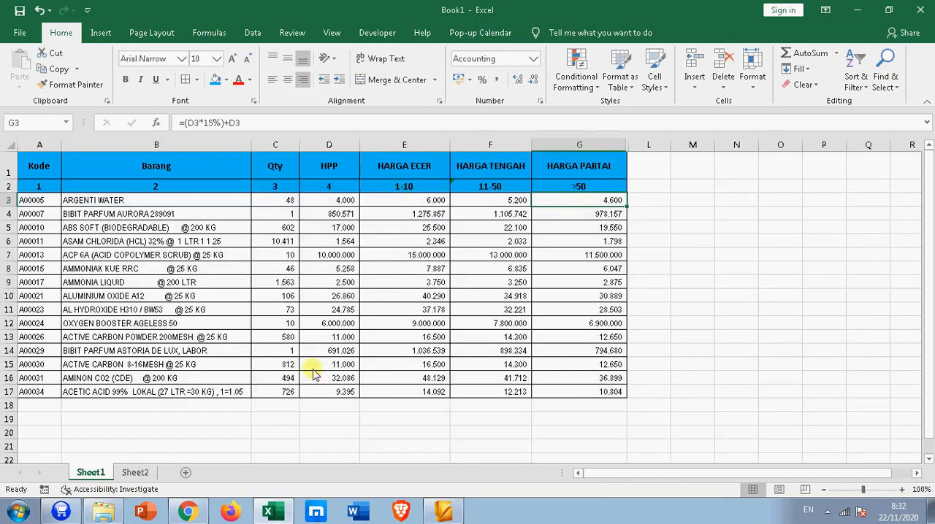
left_click(137, 472)
left_click(406, 284)
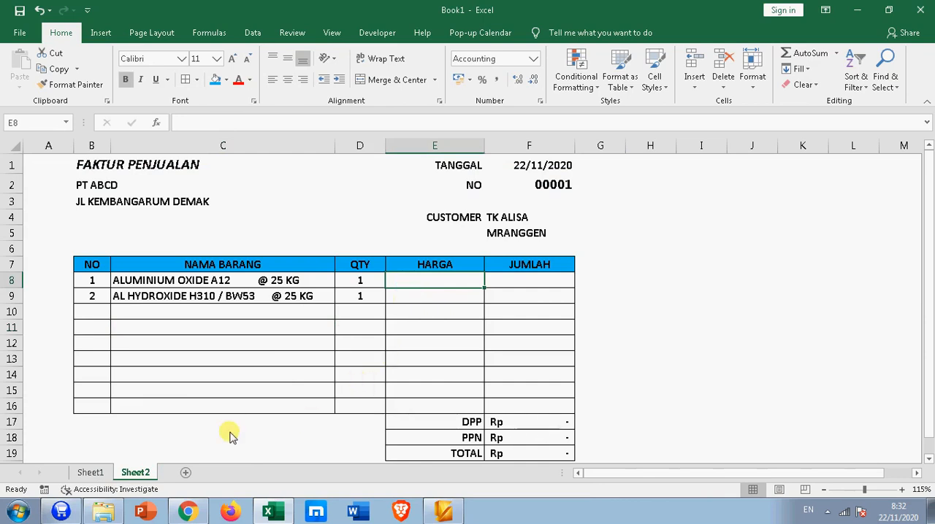
left_click(91, 473)
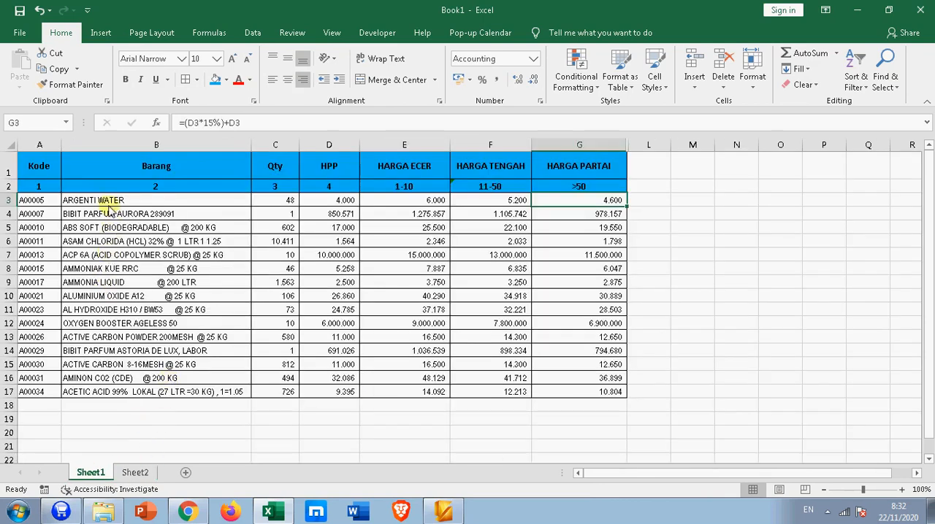
left_click_drag(103, 186, 571, 390)
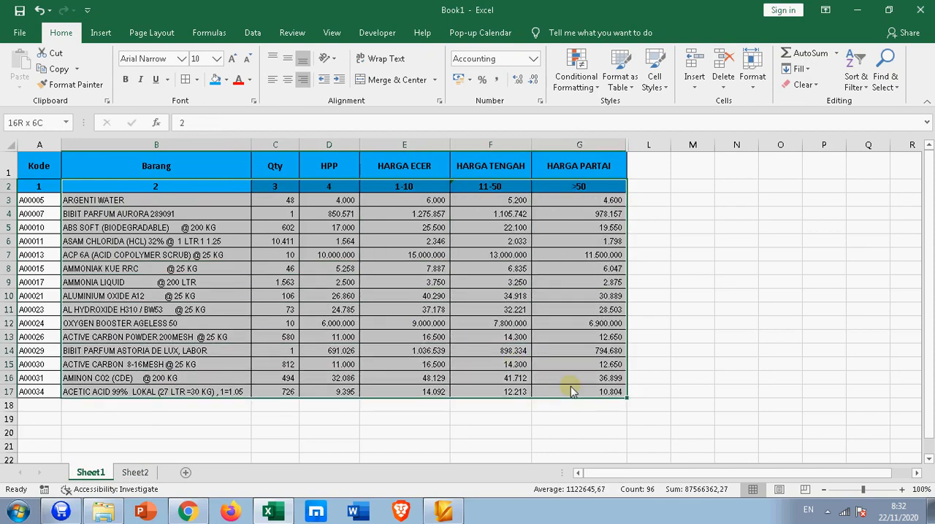
left_click_drag(570, 391, 571, 391)
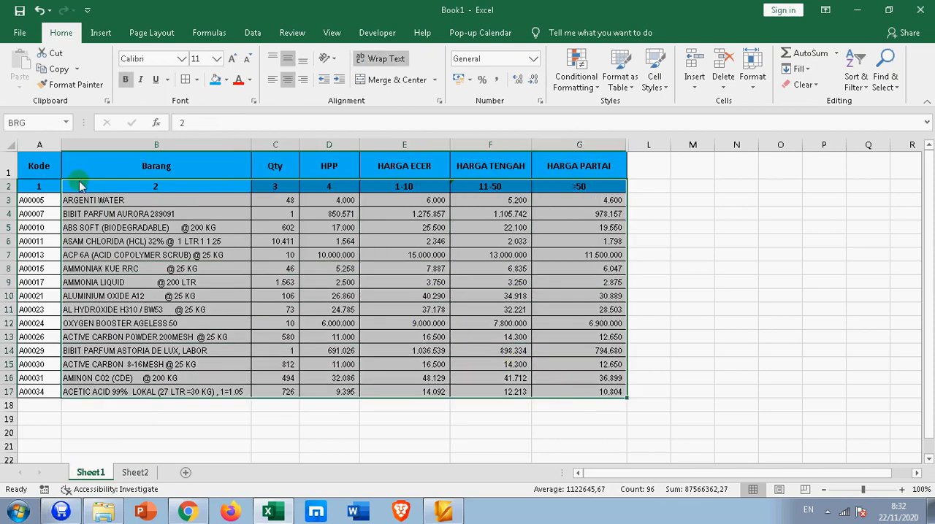
left_click_drag(80, 186, 559, 393)
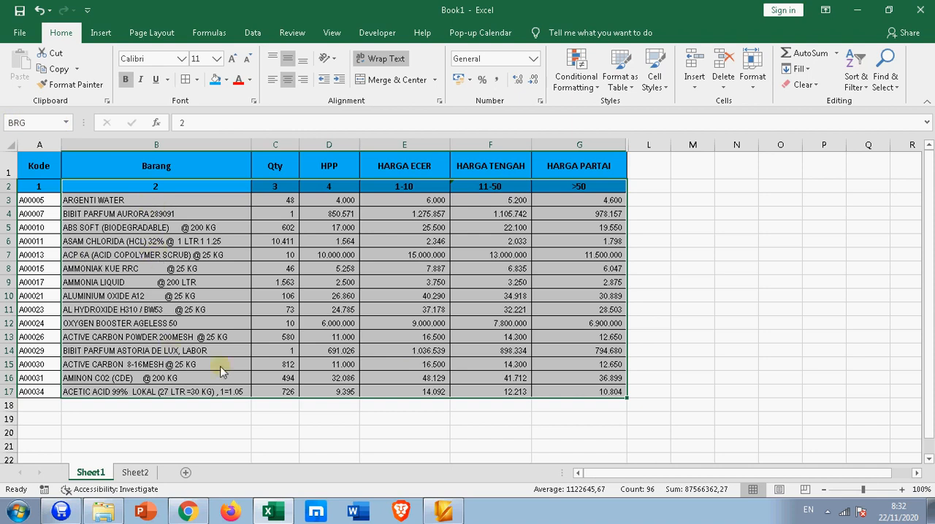
left_click(689, 257)
left_click(135, 472)
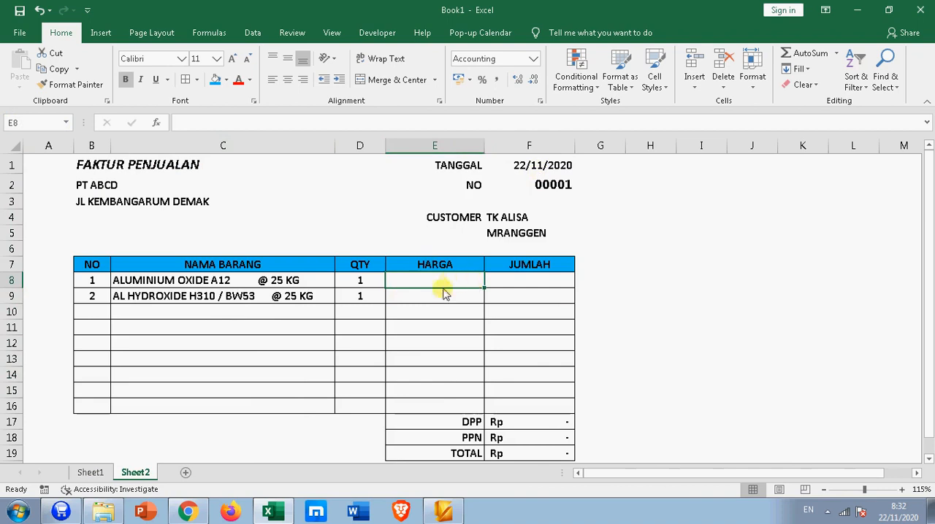
Step: Start a VLOOKUP formula in E8 with C8 as the lookup value and the named range BRG as the table array
type("=")
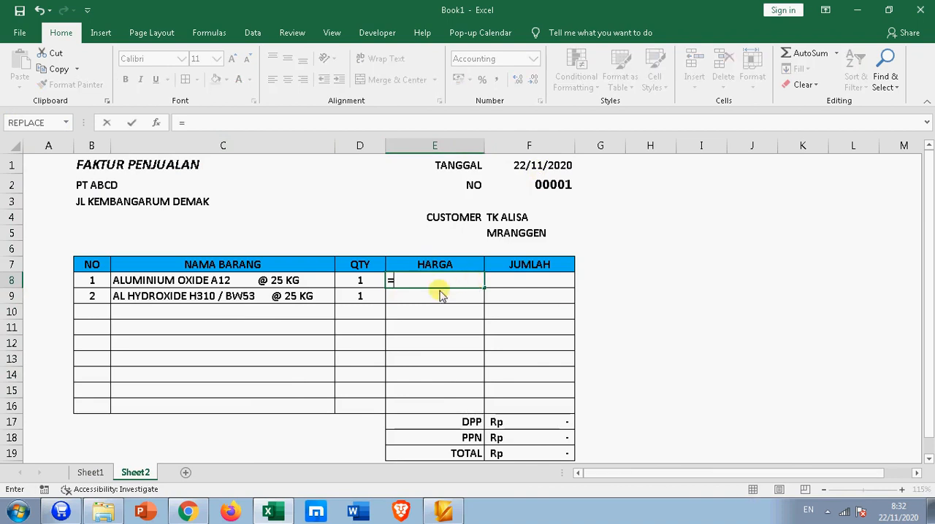
type("N")
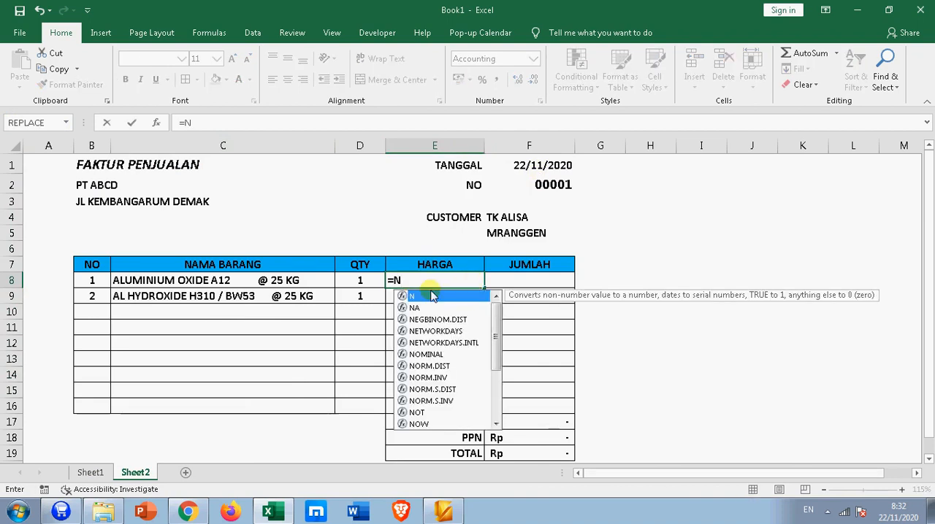
key("BackSpace")
type("VL")
key("Tab")
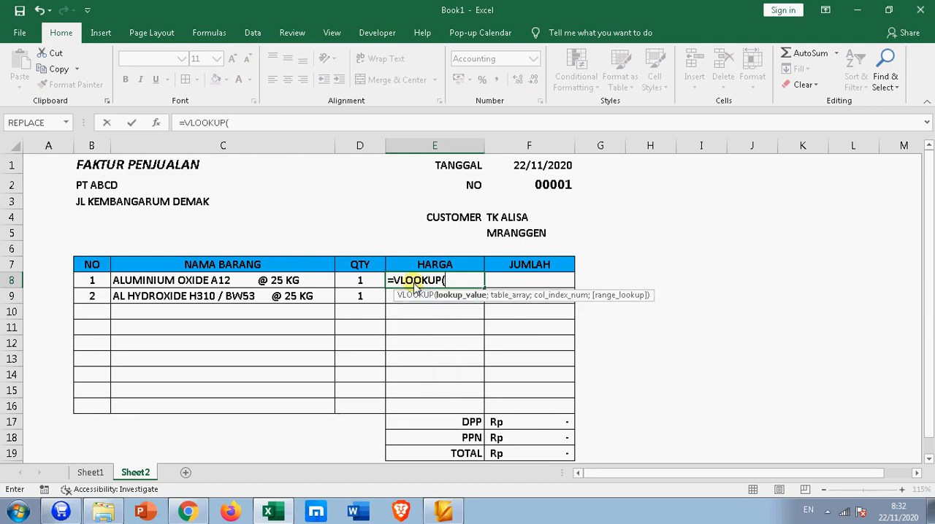
left_click(181, 284)
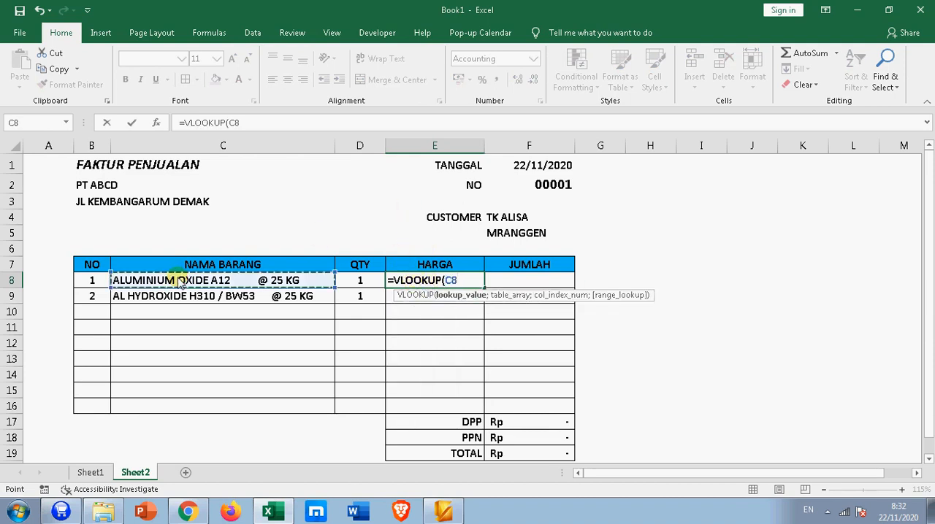
type(";")
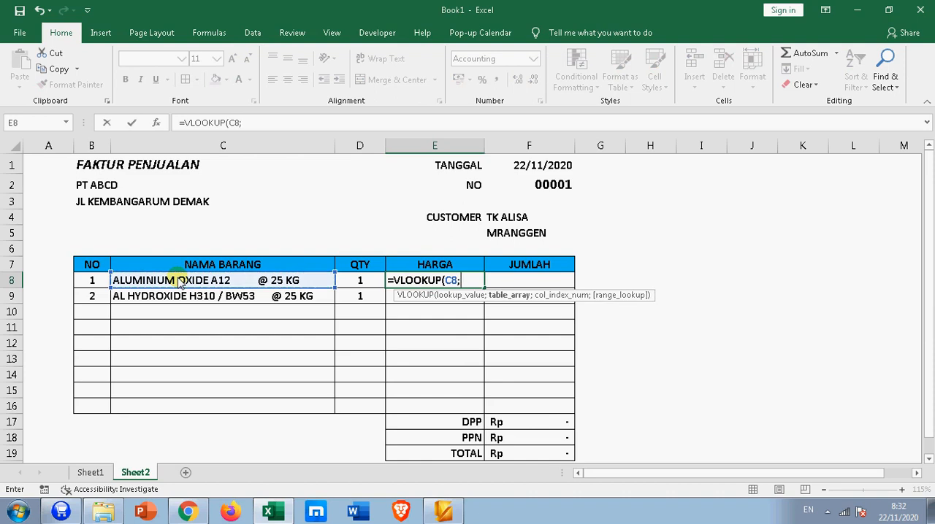
type("BREG")
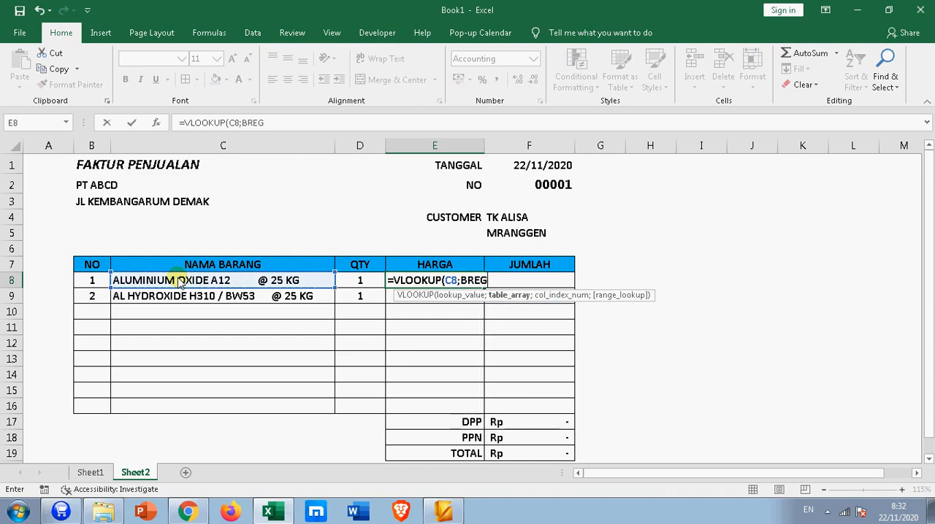
key("BackSpace")
key("BackSpace")
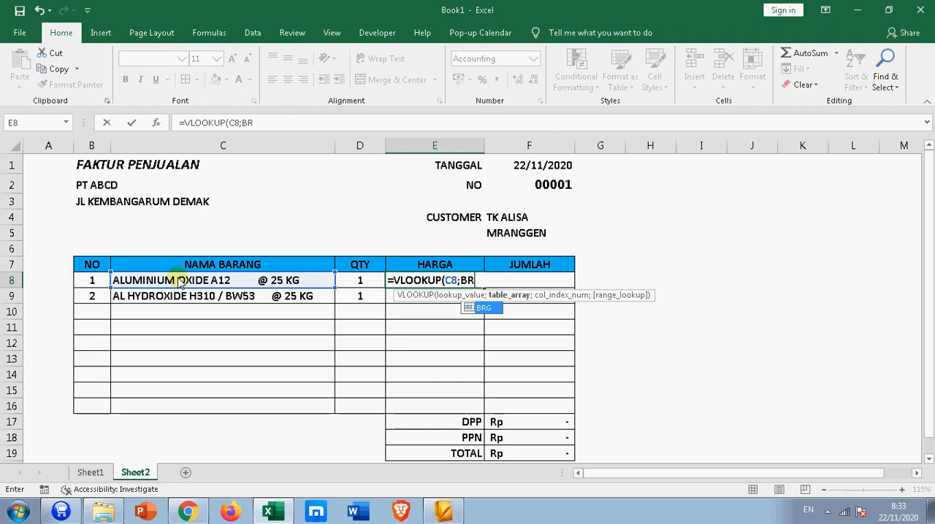
key("Tab")
type(";")
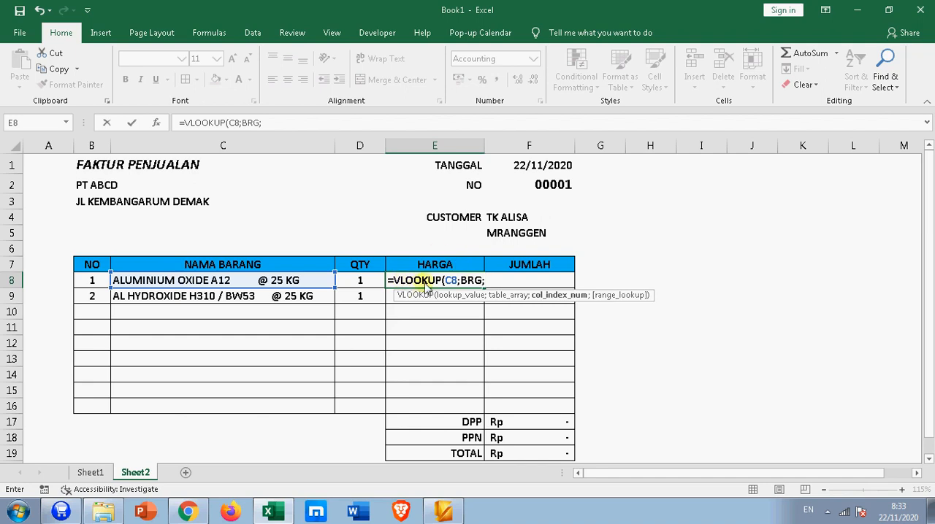
Step: Check the price columns on Sheet1 and complete the VLOOKUP in E8 with column index 4
left_click(84, 473)
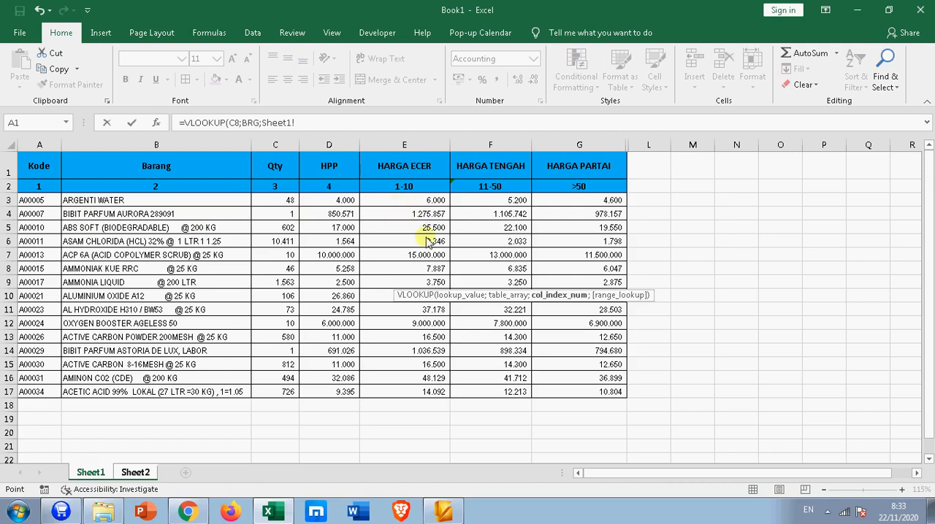
left_click(133, 473)
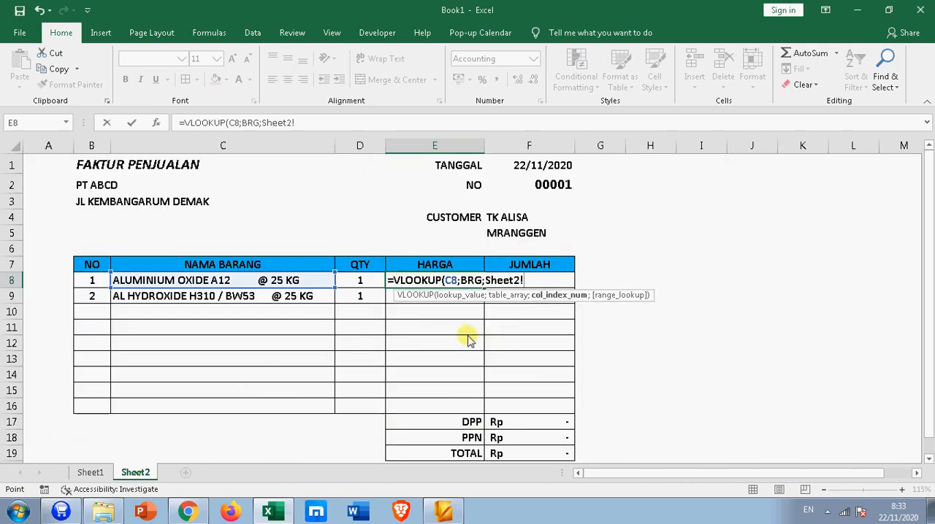
key("BackSpace")
key("BackSpace")
key("BackSpace")
key("BackSpace")
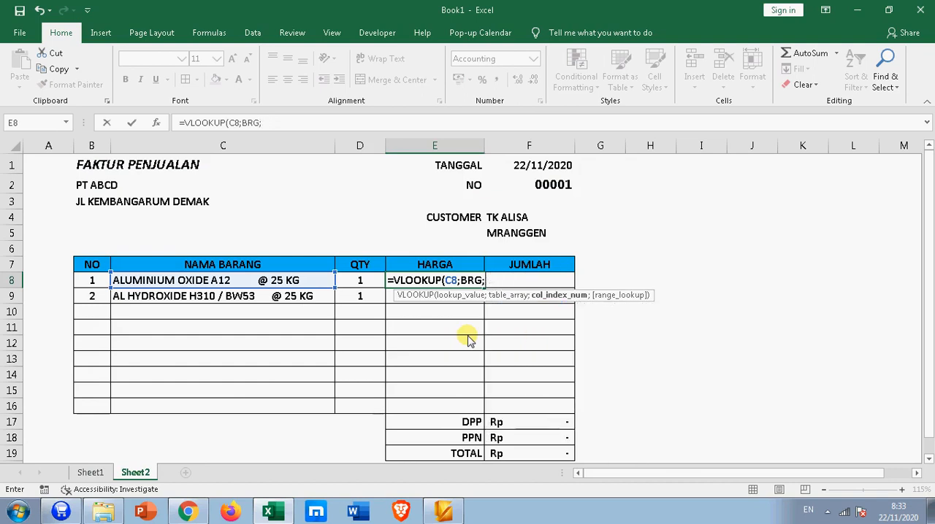
type("4")
key("Return")
Step: Inspect the E8 formula and test it by choosing AL HYDROXIDE H310 / BW53 @ 25 KG as the first item in C8
left_click(433, 280)
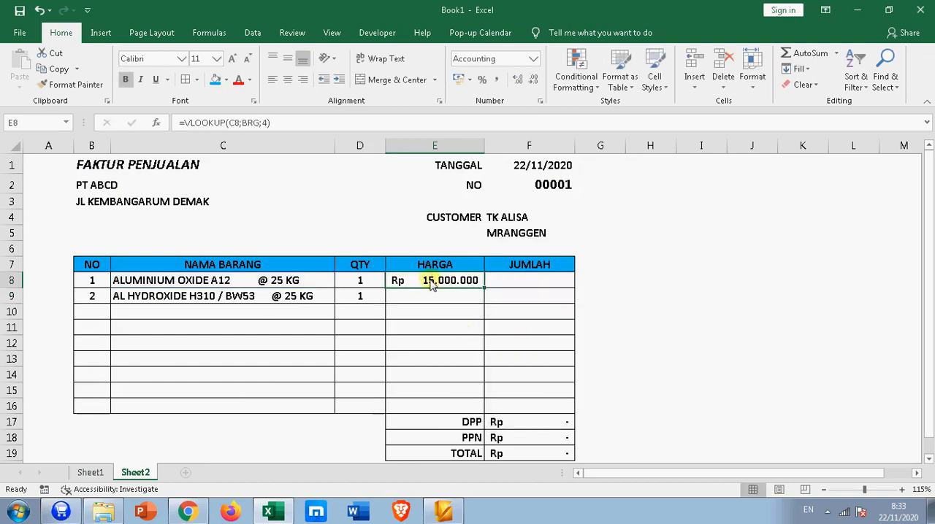
left_click(274, 123)
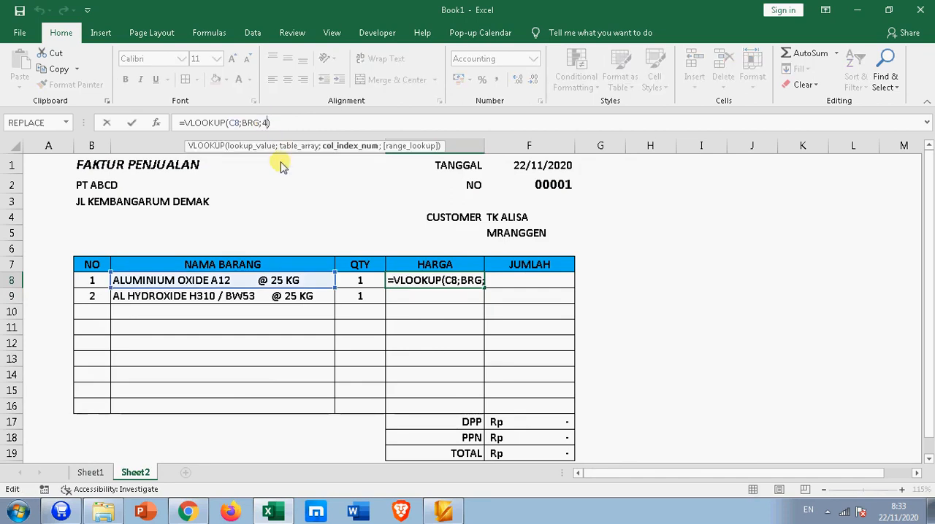
key("Escape")
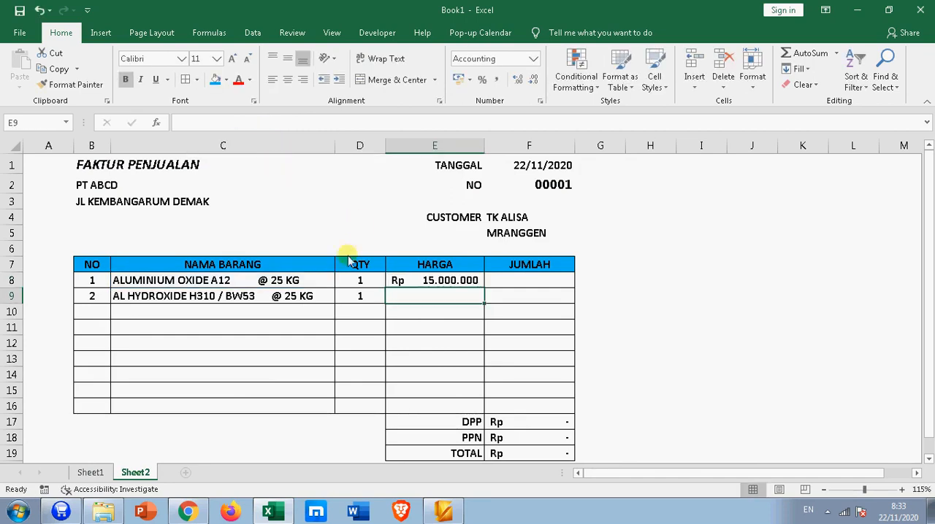
left_click(247, 284)
left_click(340, 280)
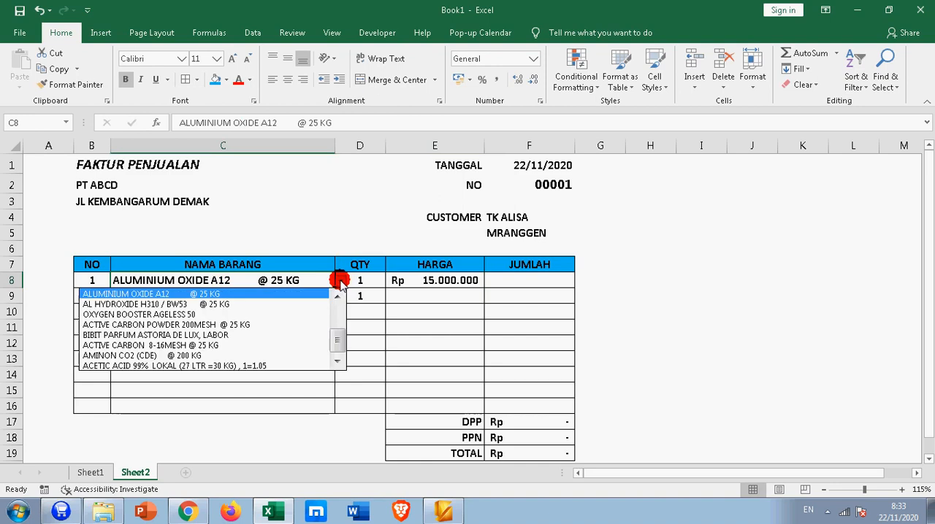
left_click(262, 303)
Step: Add FALSE as the exact-match argument so that E8 reads =VLOOKUP(C8;BRG;4;FALSE)
left_click(427, 281)
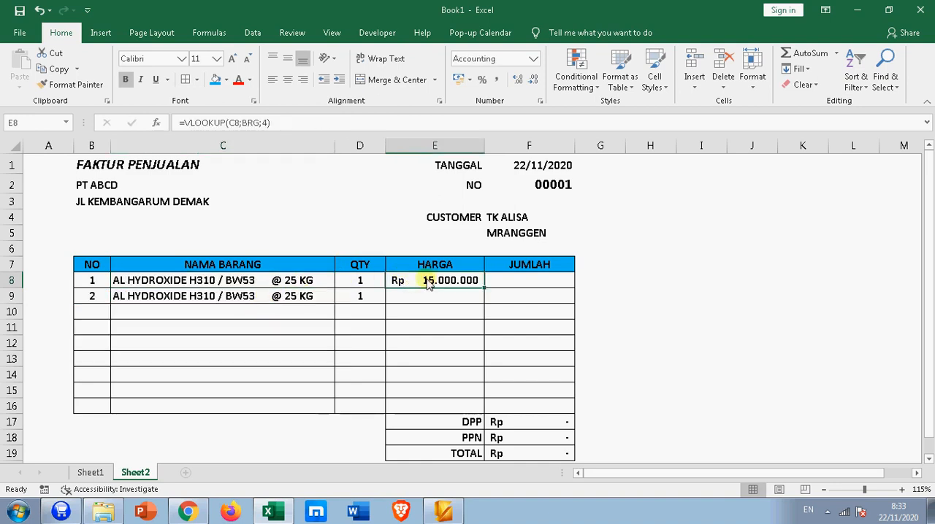
left_click(266, 129)
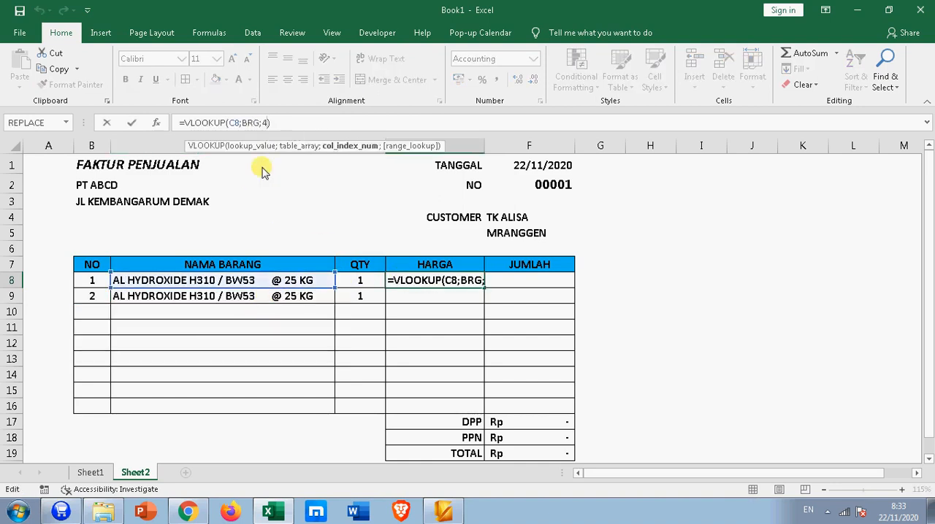
type(";")
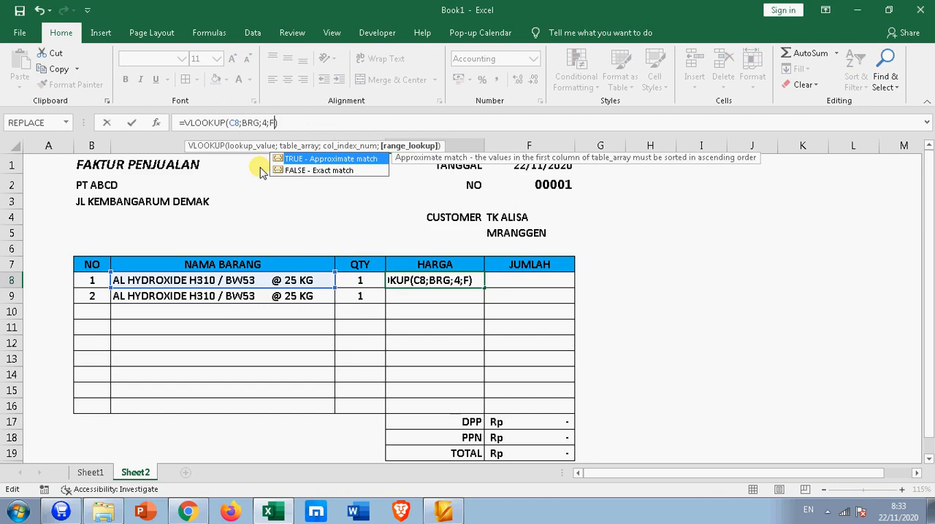
type("F")
key("Tab")
key("Return")
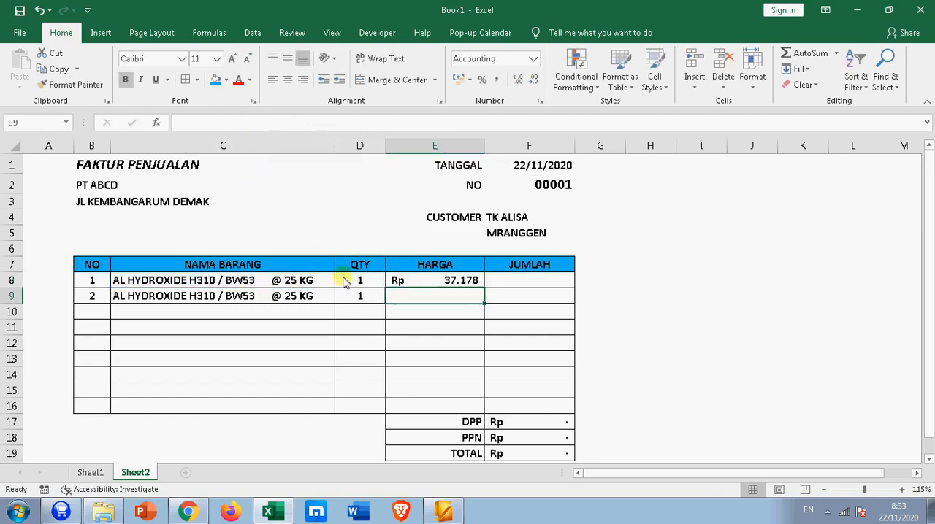
left_click(406, 282)
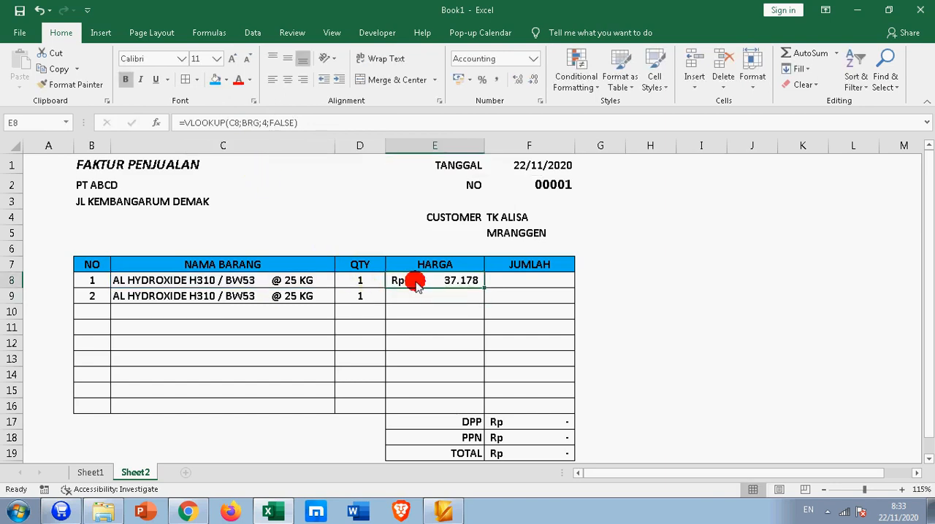
Step: Test the price lookup with OXYGEN BOOSTER AGELESS 50, ACTIVE CARBON POWDER 200MESH @ 25 KG and ALUMINIUM OXIDE A12 @ 25 KG in C8
left_click(306, 282)
left_click(340, 282)
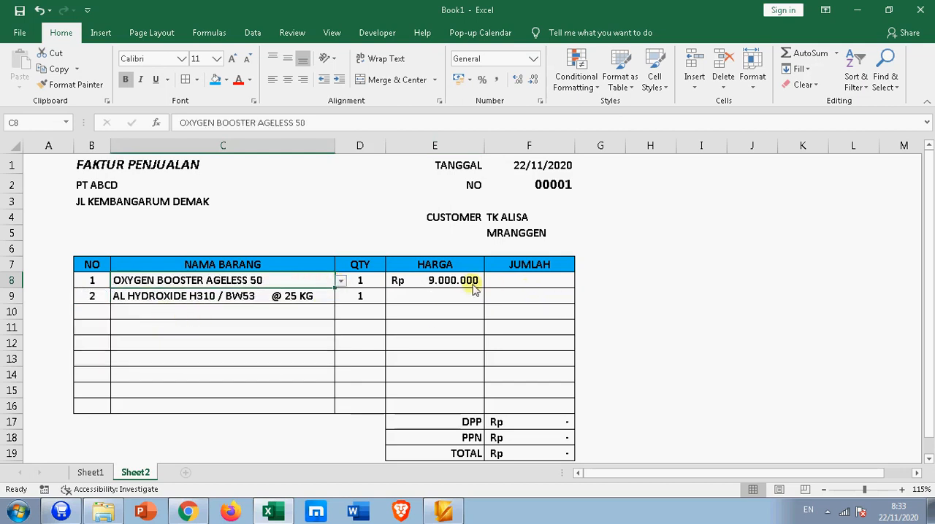
left_click(340, 280)
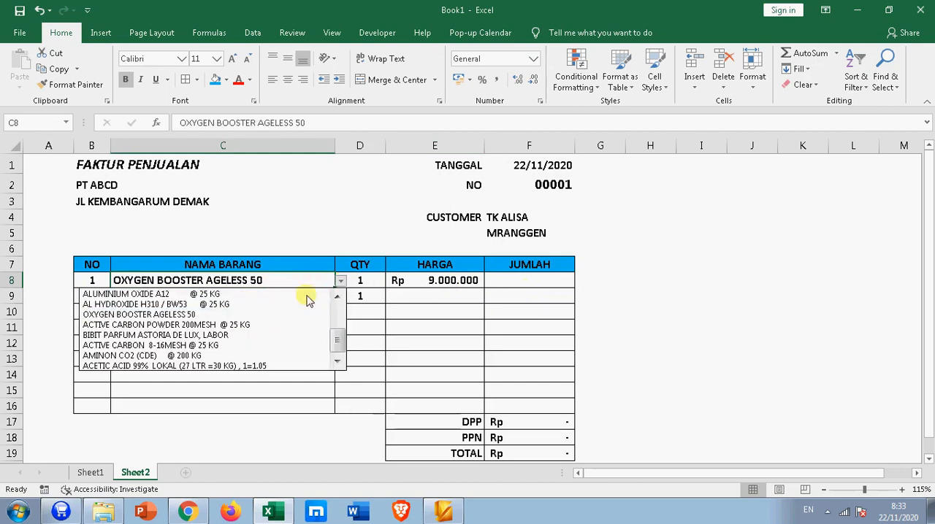
left_click(166, 325)
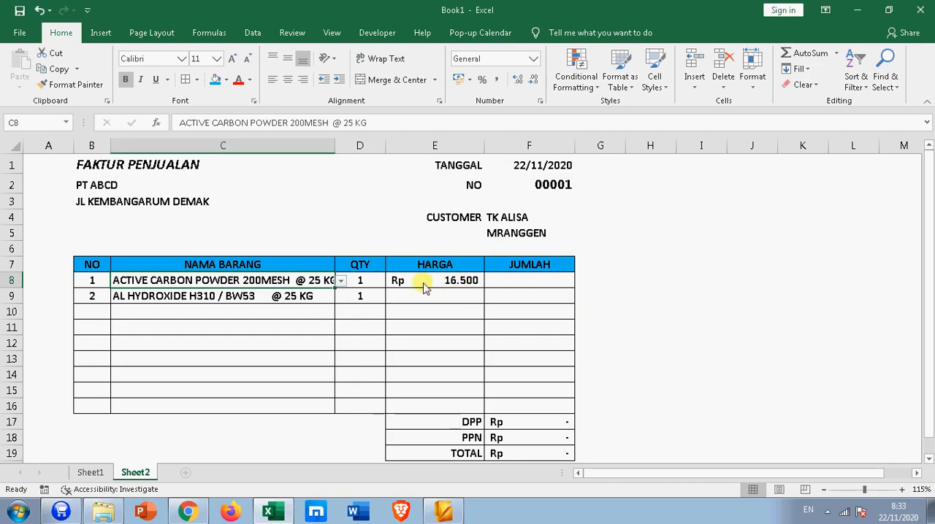
left_click(340, 280)
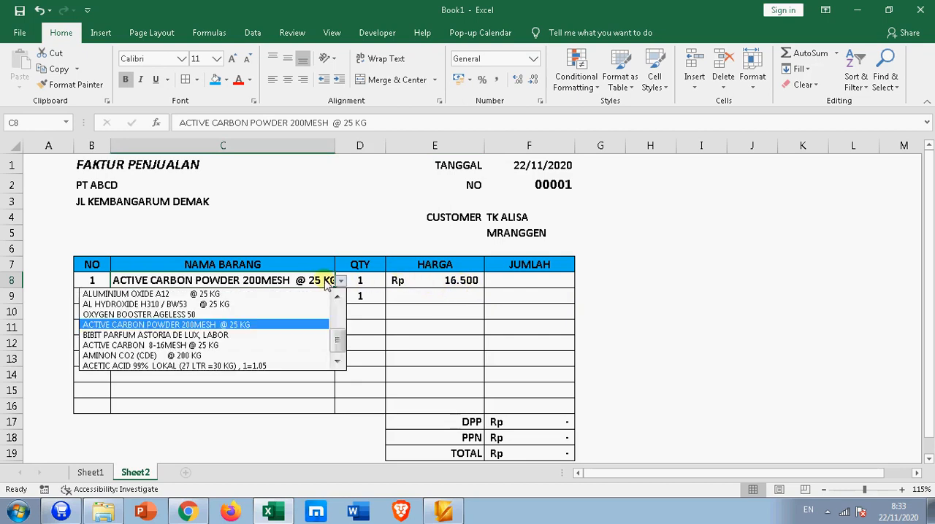
left_click(249, 294)
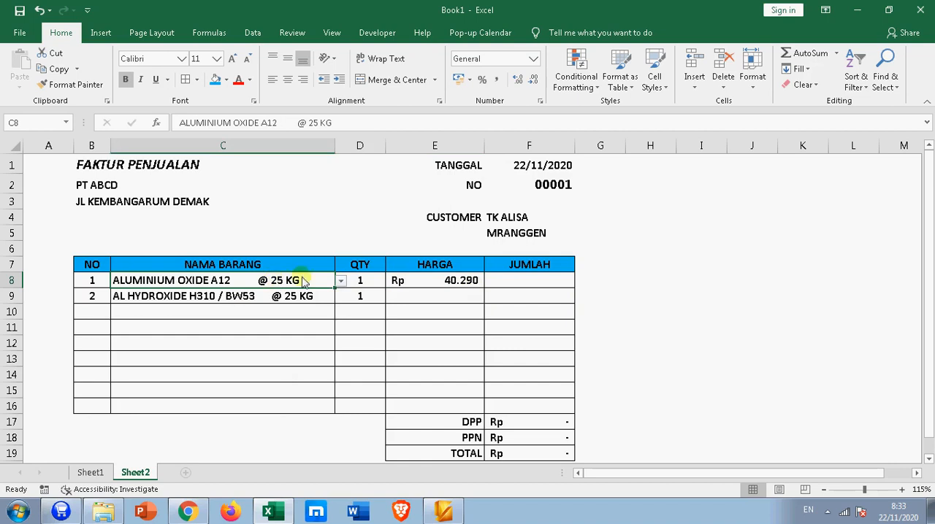
Step: Choose ARGENTI WATER as the first invoice item in C8
left_click(341, 281)
left_click_drag(338, 336, 337, 301)
left_click(227, 293)
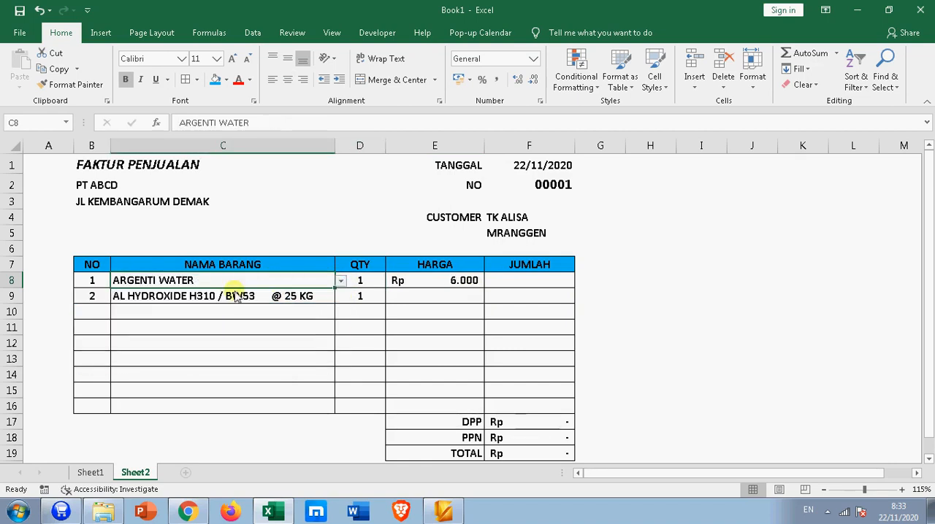
left_click(426, 313)
left_click(255, 284)
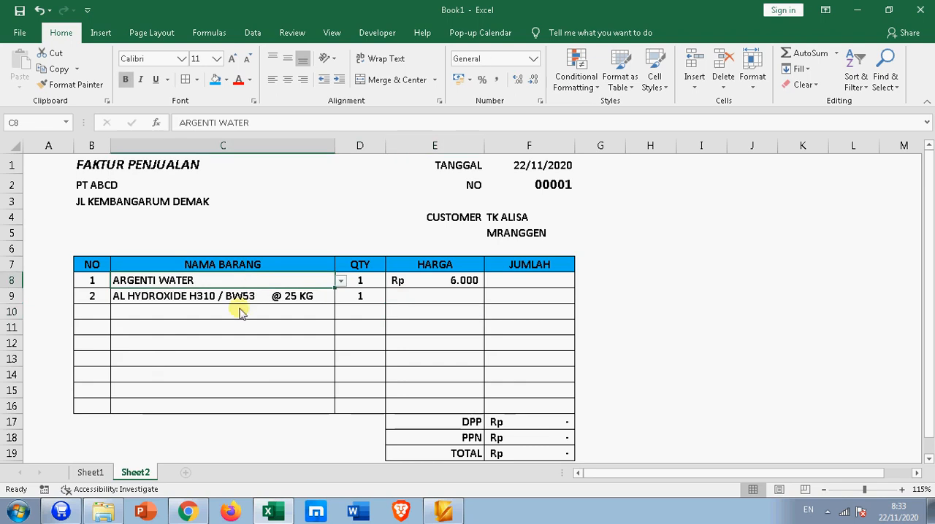
Step: Review the quantity price tiers on Sheet1, and test the invoice price with a quantity of 11 in D8 on Sheet2
left_click(90, 473)
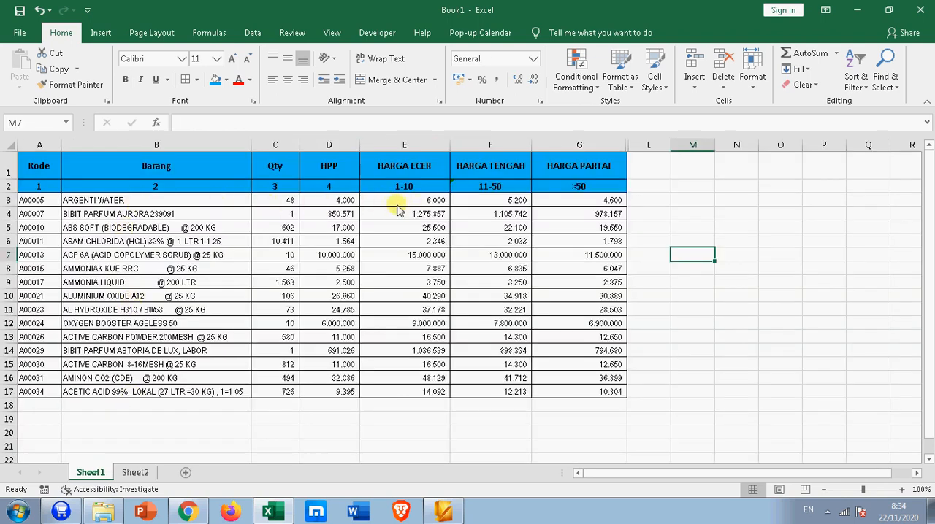
left_click(140, 471)
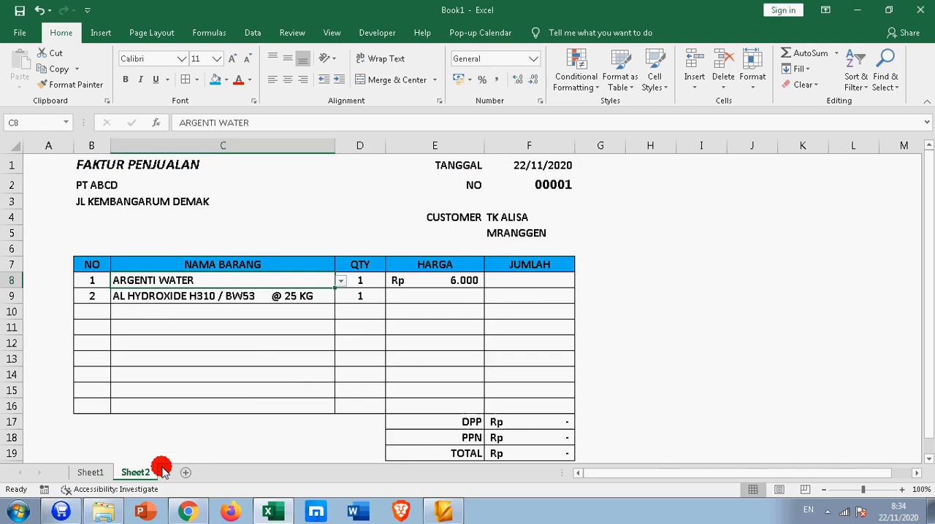
left_click(447, 270)
left_click(430, 279)
left_click(365, 279)
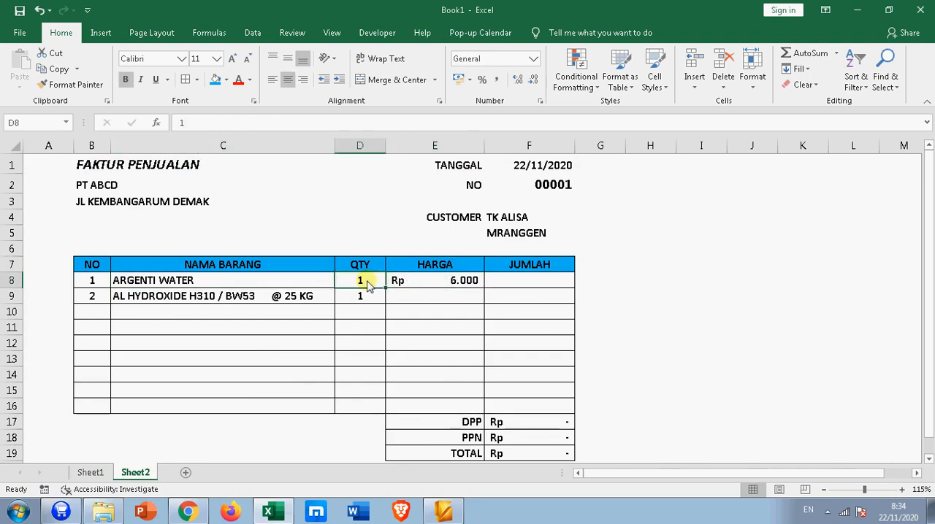
type("11")
key("Return")
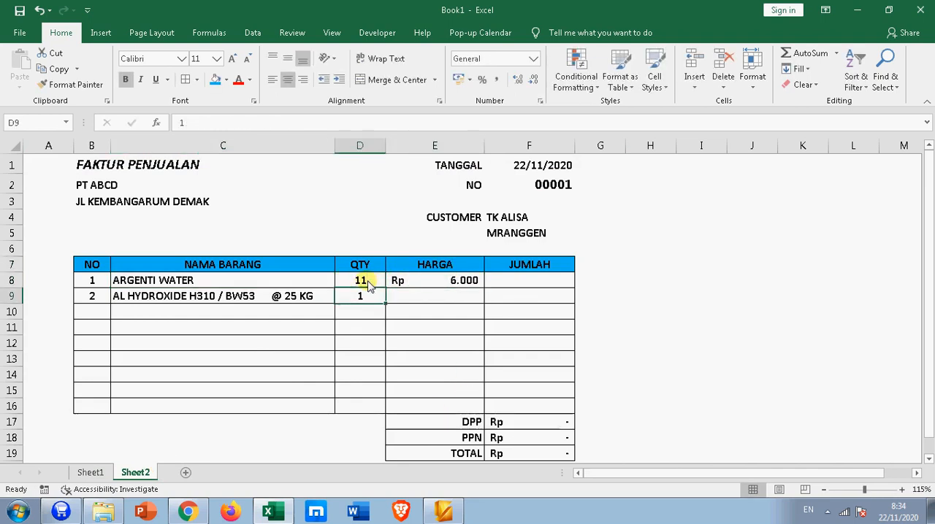
Step: Insert an IF at the column index of the E8 VLOOKUP that returns column 4 when D8<=10
left_click(467, 286)
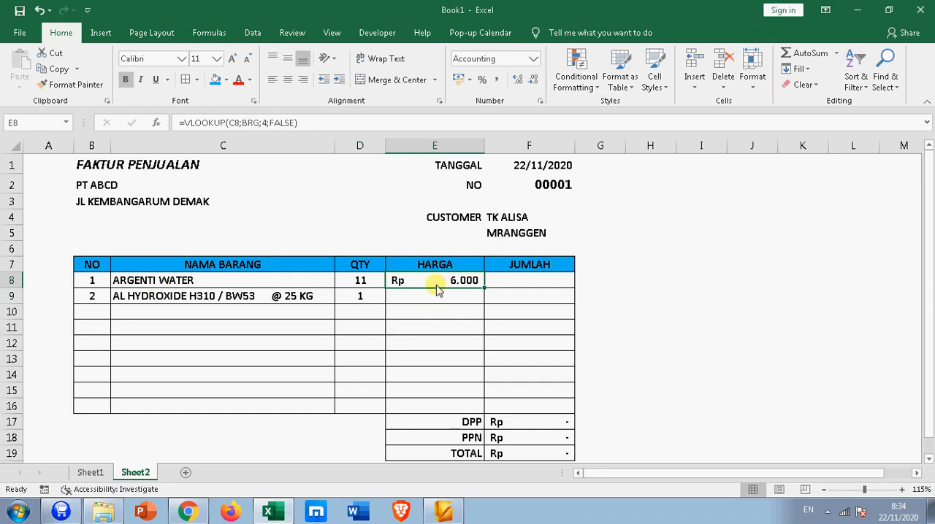
left_click(265, 124)
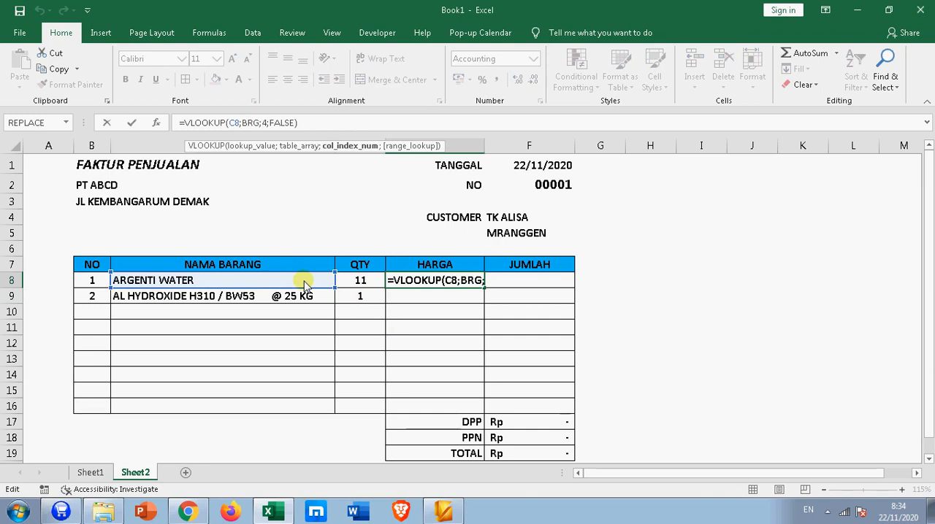
type("IF(")
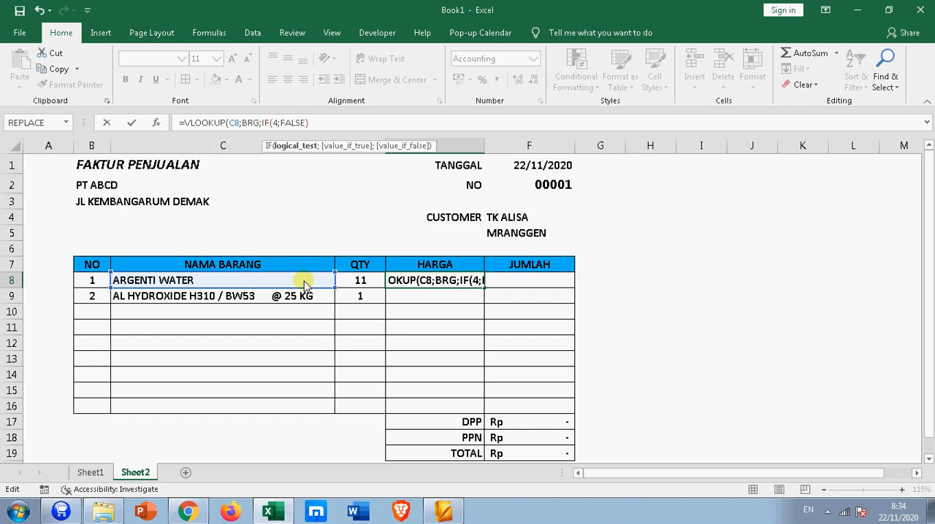
left_click(359, 284)
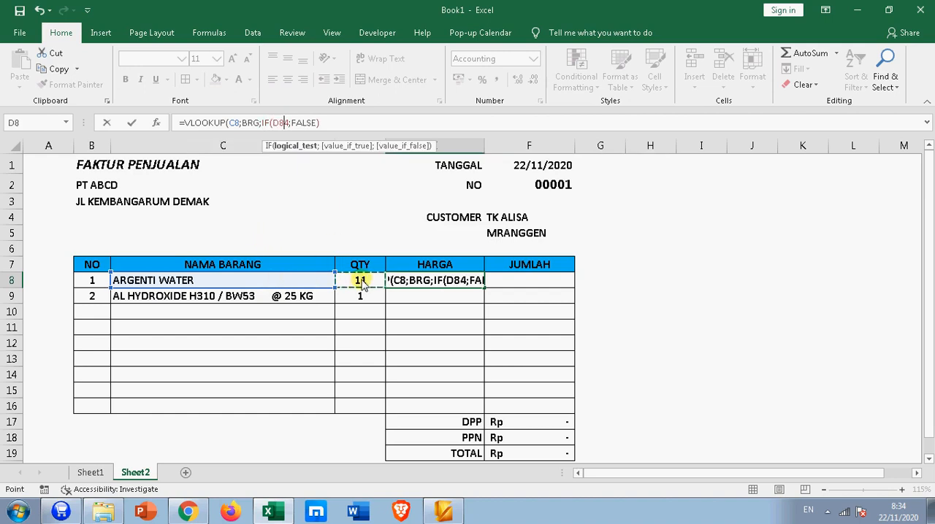
type("<")
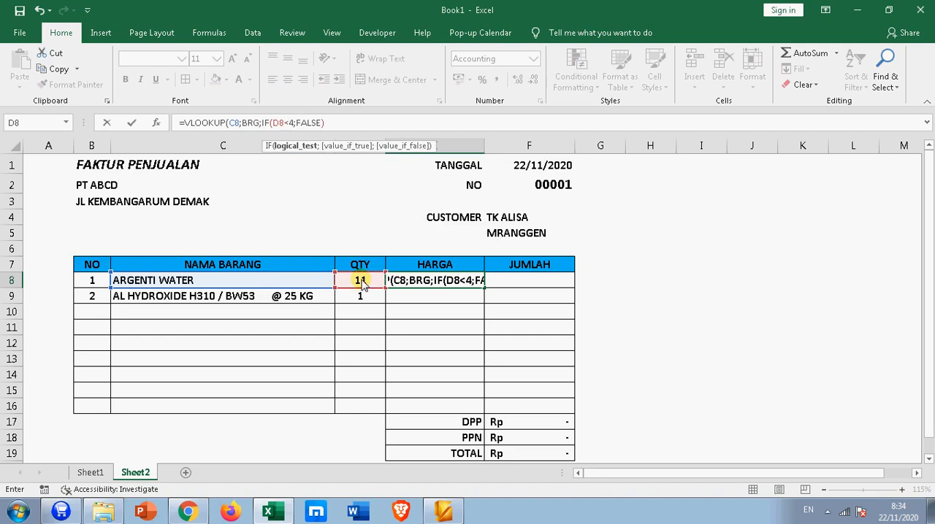
type("=10;")
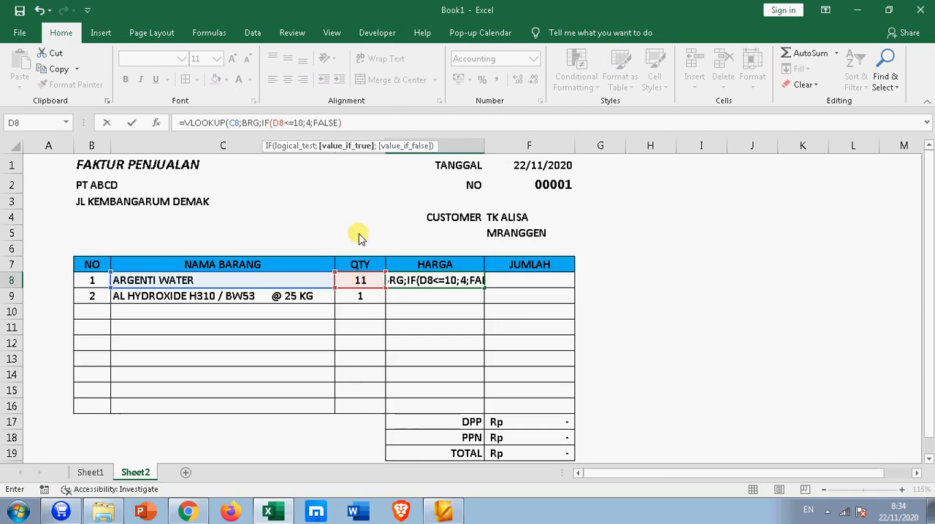
Step: Nest IF(D8<=50;5;6) as the false case so that E8 reads =VLOOKUP(C8;BRG;IF(D8<=10;4;IF(D8<=50;5;6));FALSE)
left_click(314, 126)
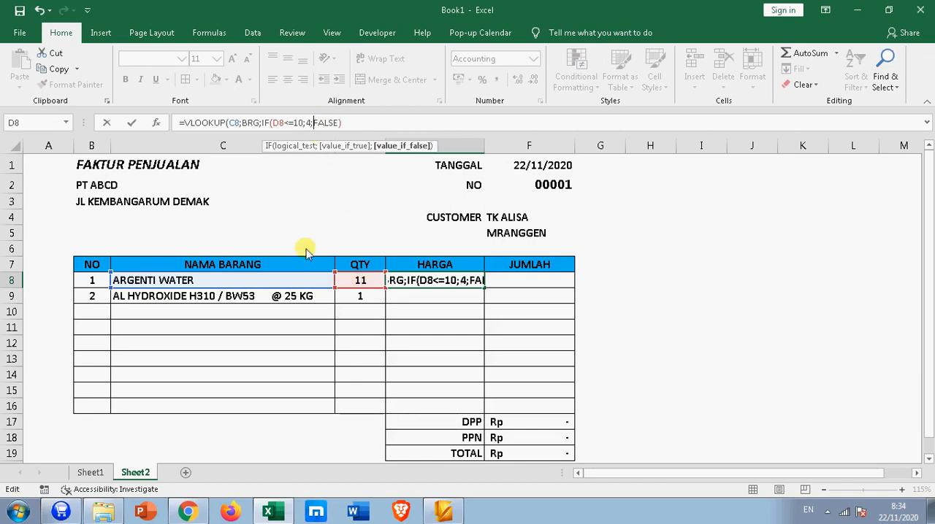
type("IF")
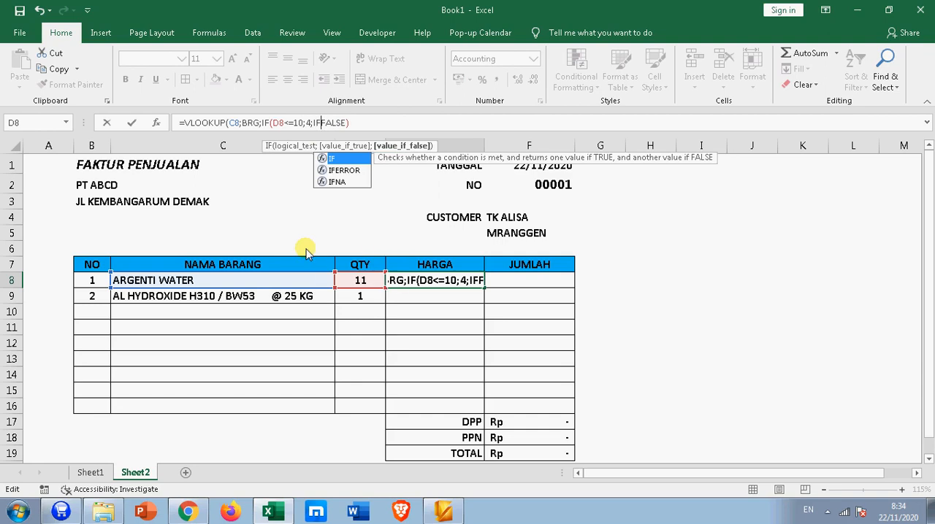
type("(")
left_click(352, 285)
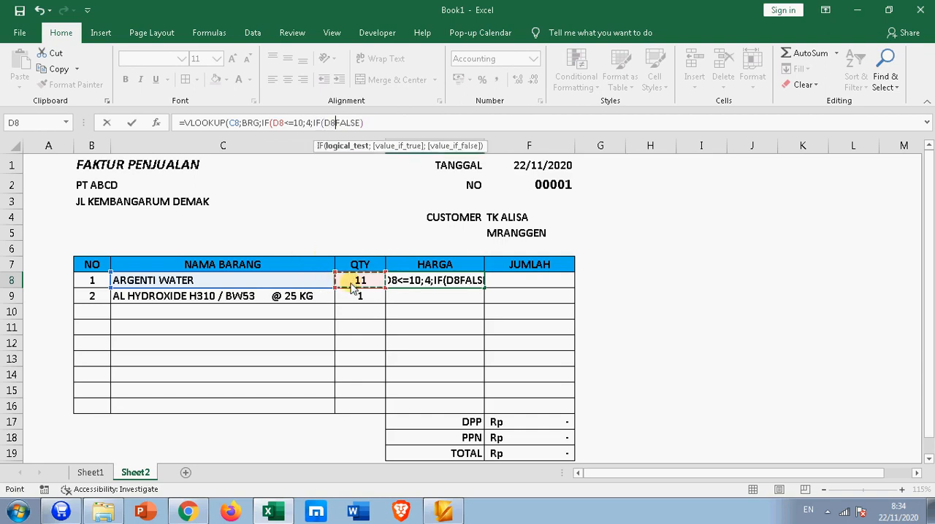
type("<=")
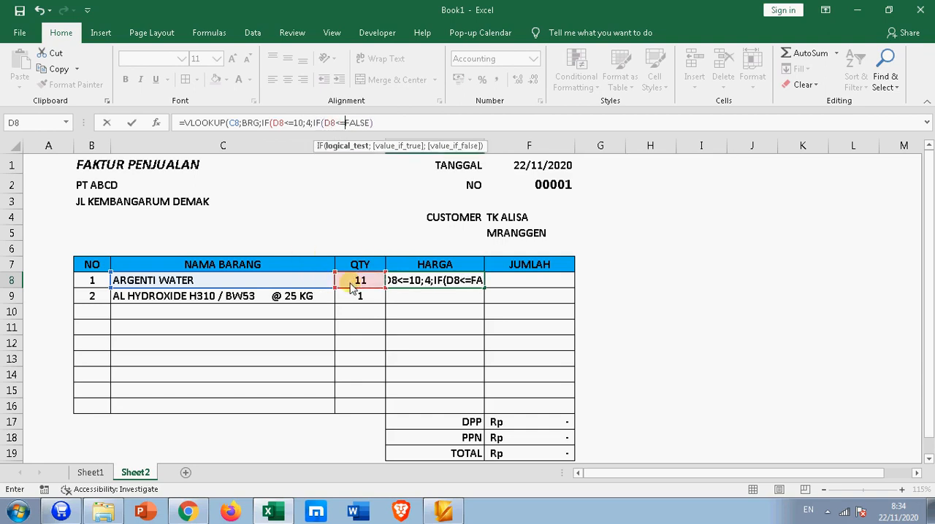
type("50;")
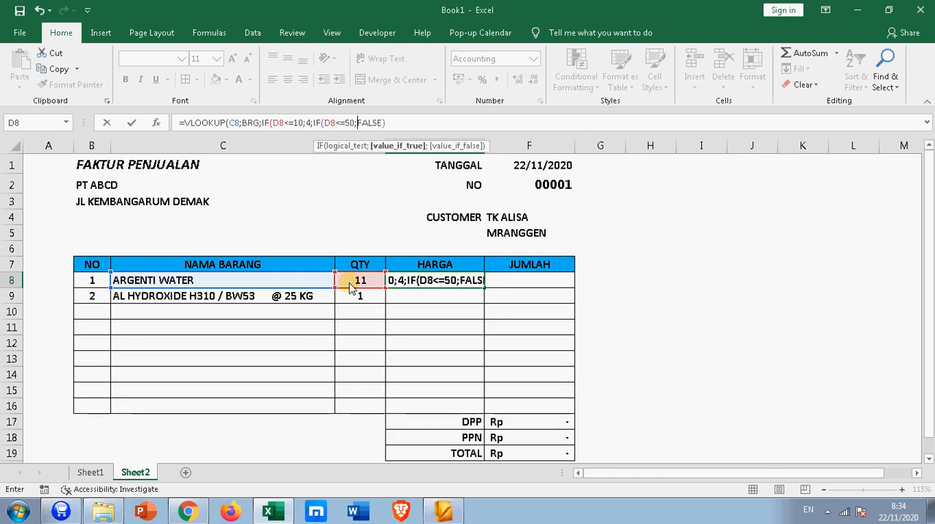
type("5")
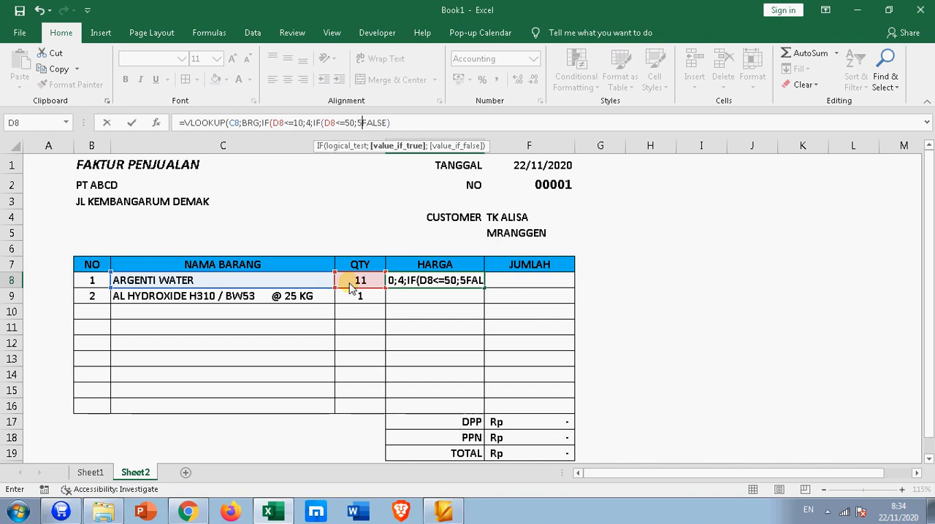
type(";")
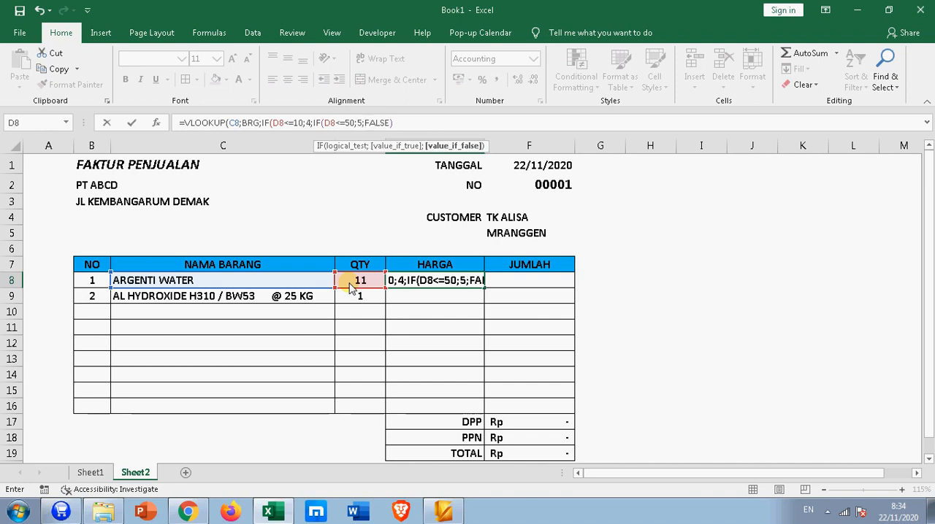
type("6))")
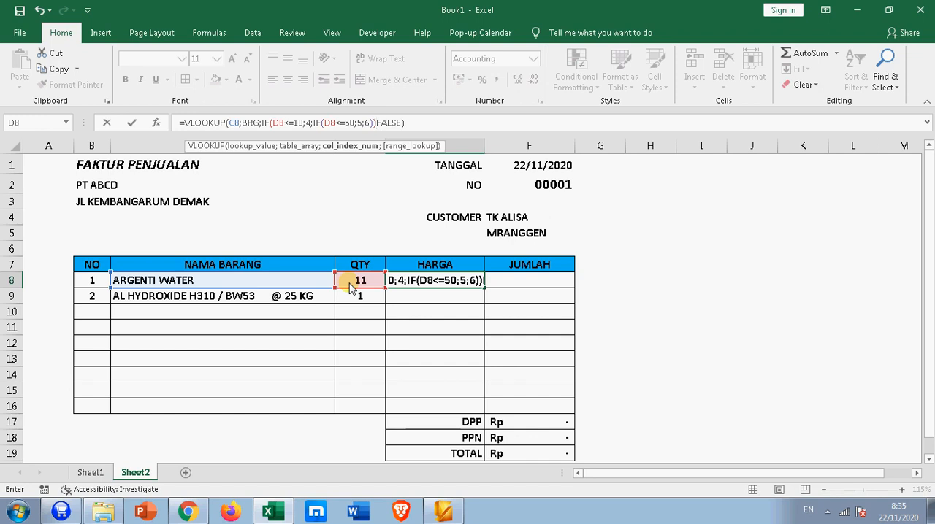
type(";")
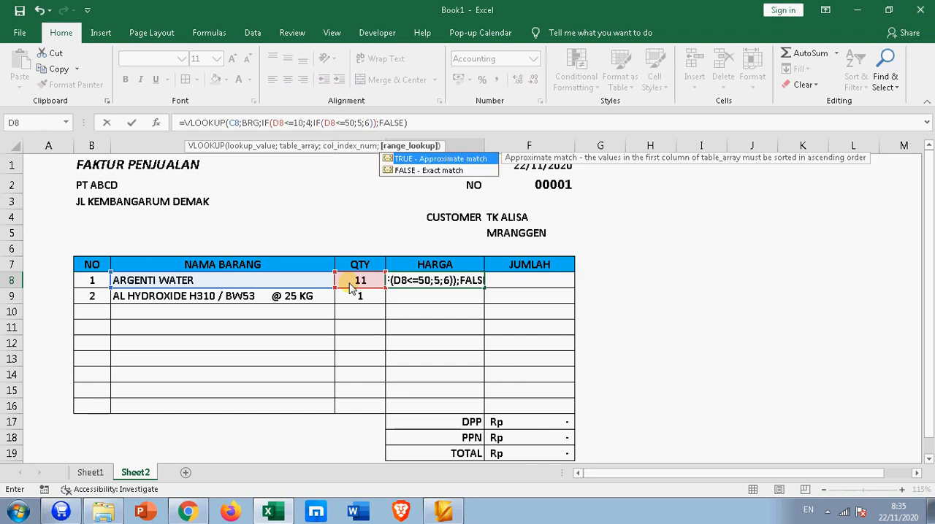
key("Down")
key("Return")
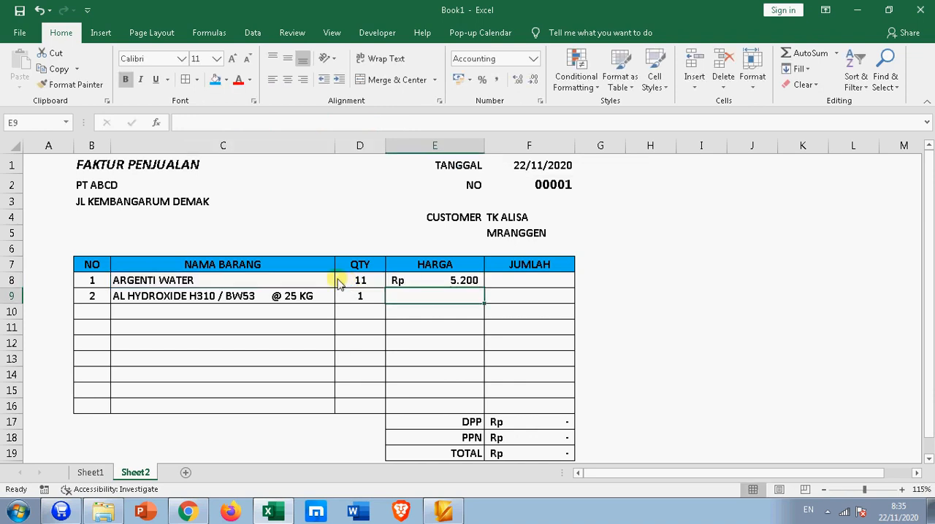
Step: Copy the E8 price formula down the HARGA column through E16
left_click(455, 277)
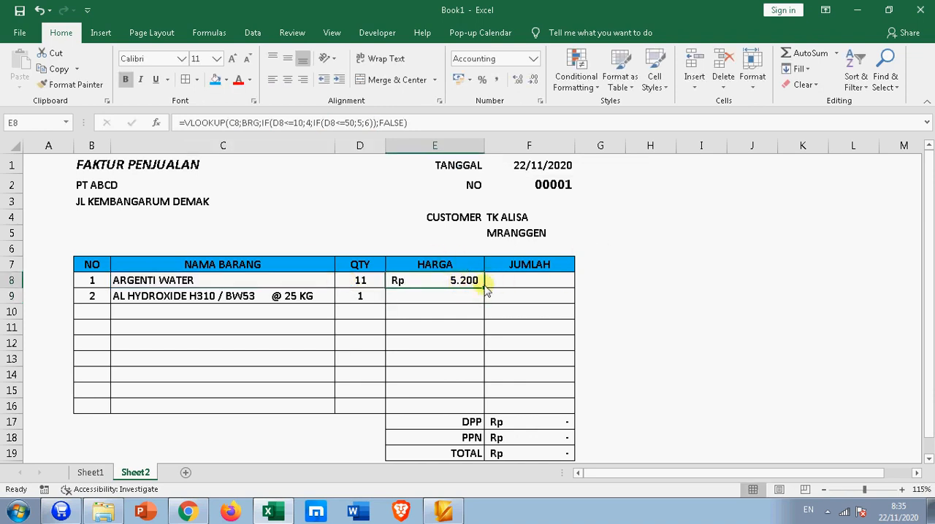
left_click_drag(485, 289, 468, 408)
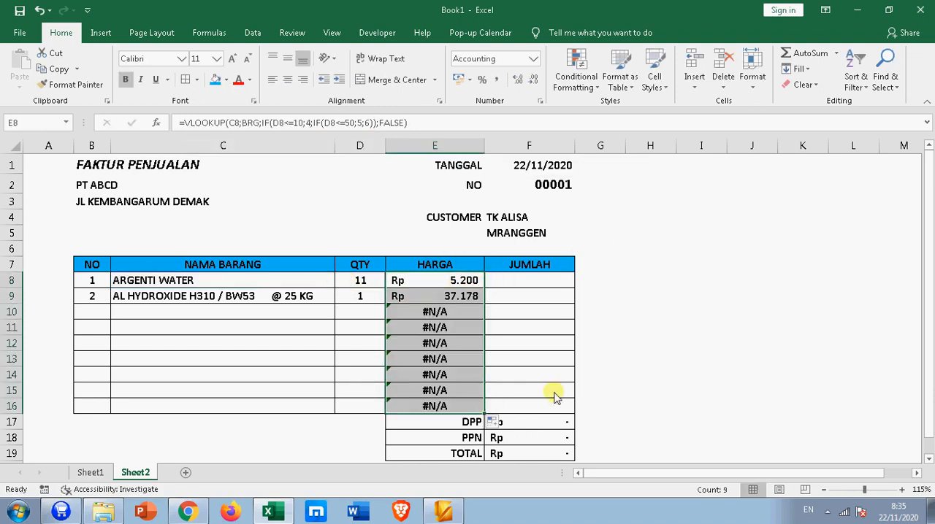
left_click_drag(629, 373, 633, 360)
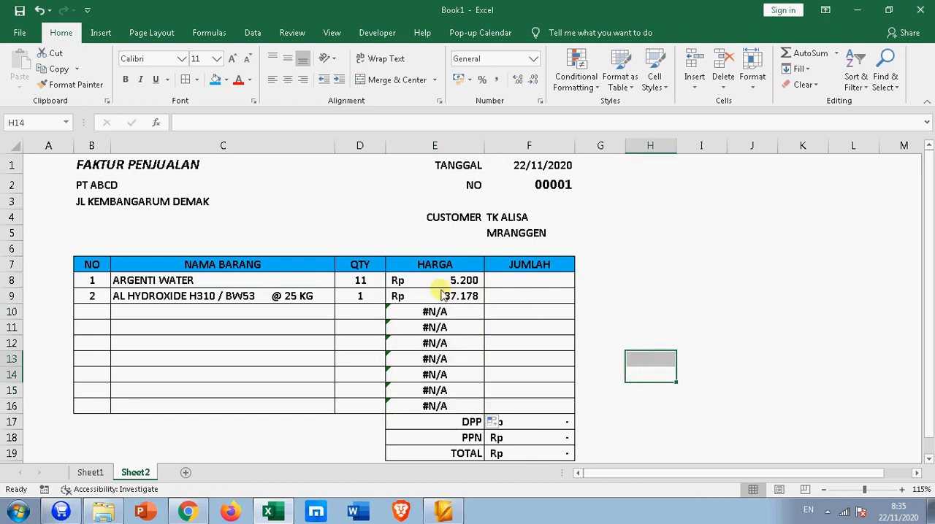
Step: Test the tiered price of ARGENTI WATER with quantities of 10 and 11 in D8
left_click(359, 280)
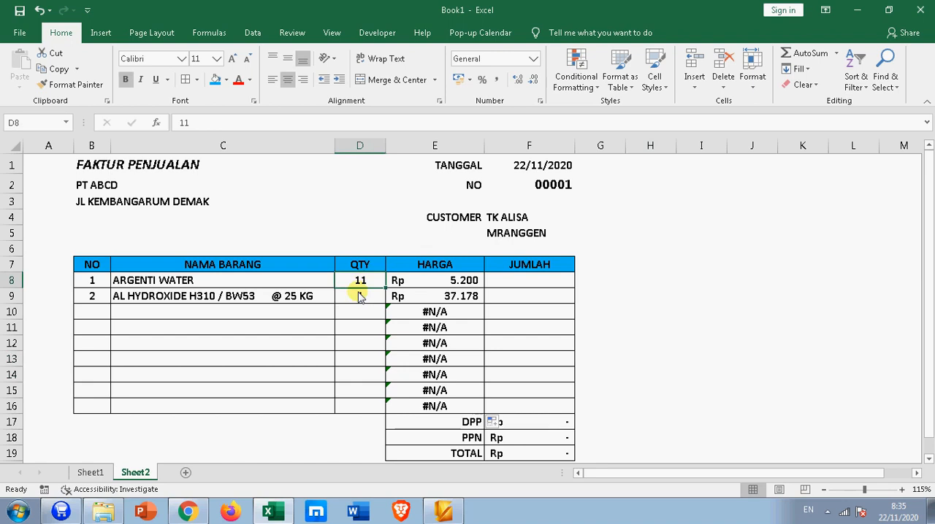
type("10")
key("Return")
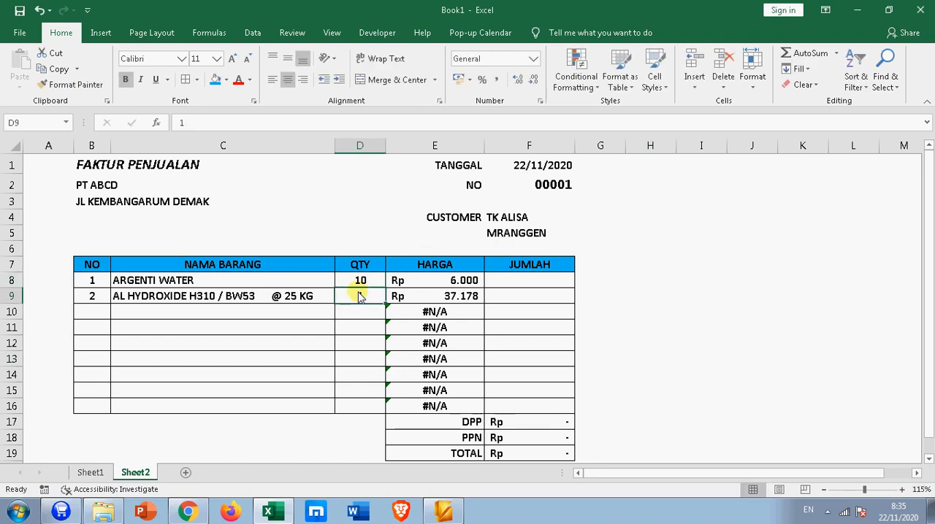
left_click(437, 284)
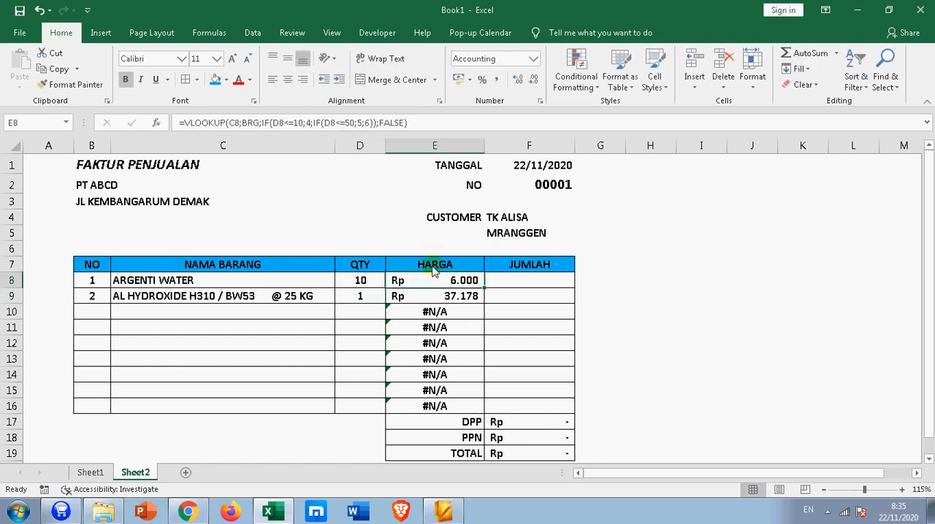
left_click(355, 285)
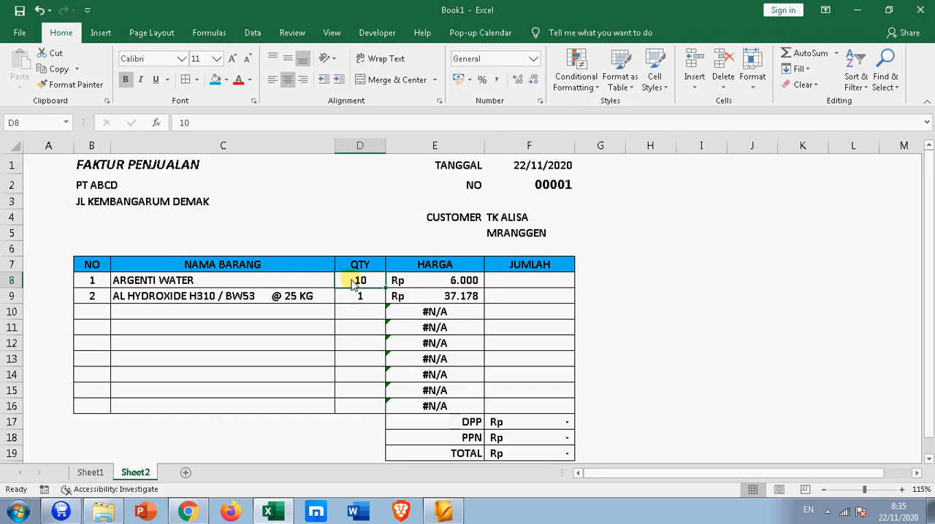
type("11")
key("Return")
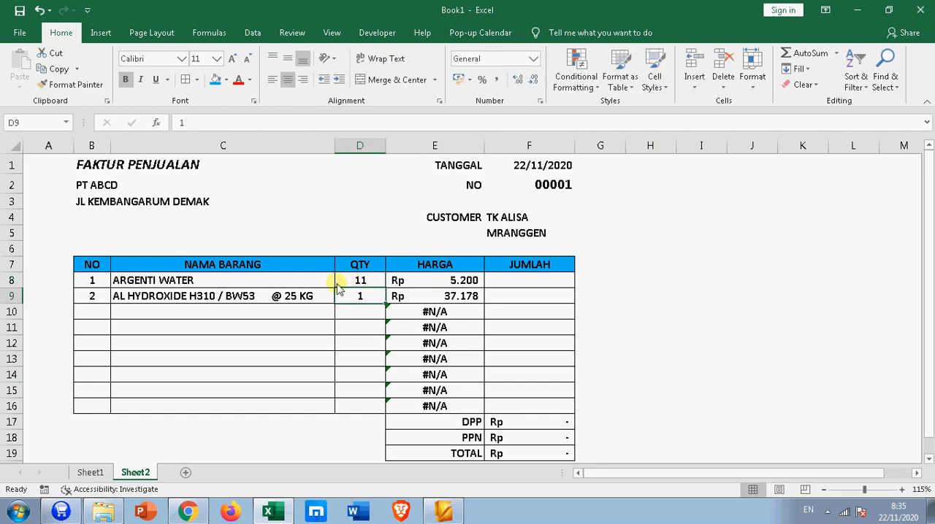
left_click(466, 282)
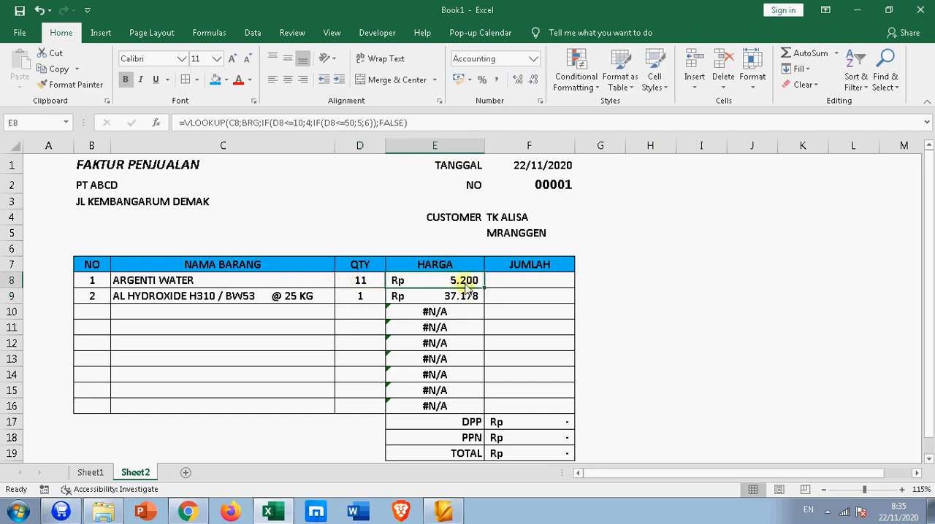
Step: Test the ARGENTI WATER price with a quantity of 20, and leave the quantity in D8 at 55
left_click(356, 281)
type("20")
key("Return")
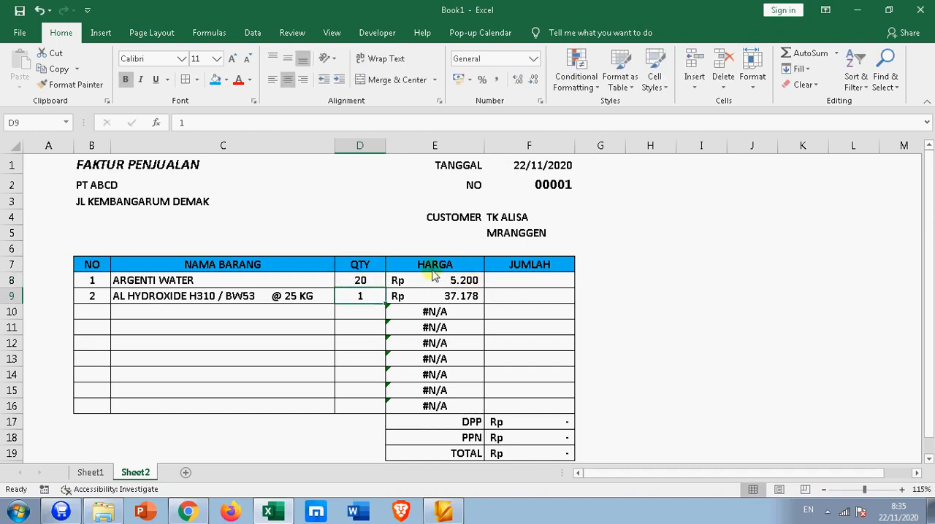
left_click(361, 284)
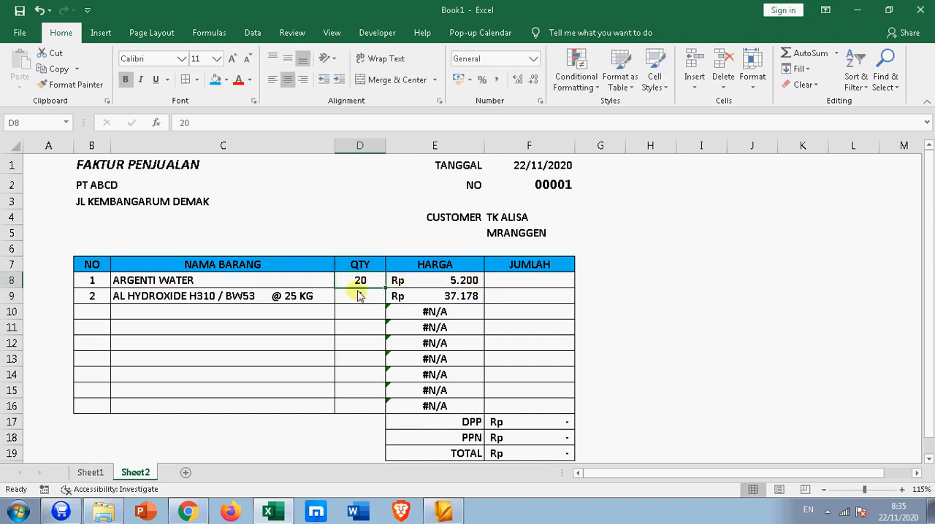
type("55")
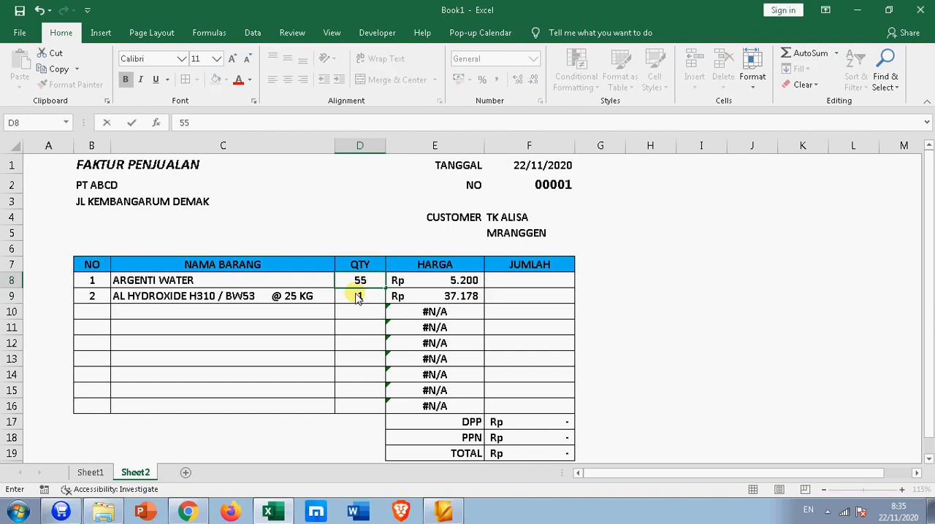
key("Return")
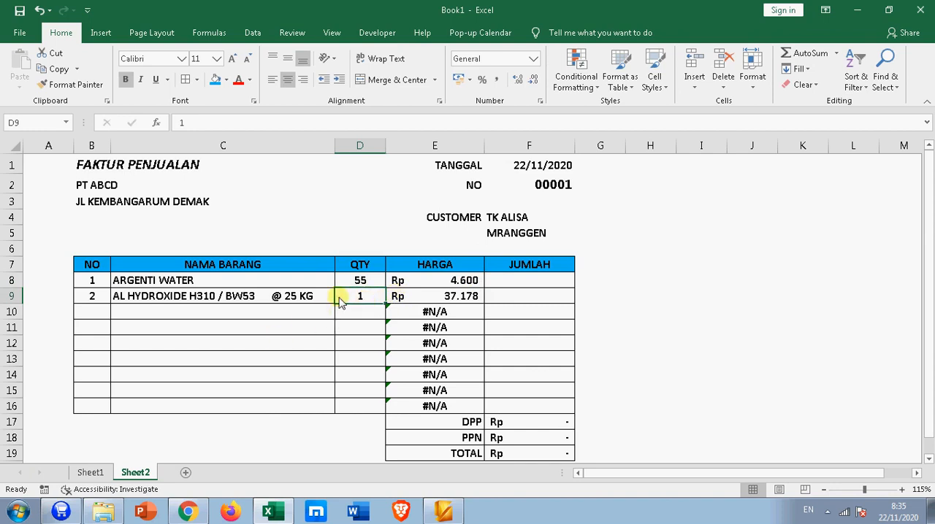
Step: Test the AL HYDROXIDE H310 / BW53 price with quantities of 10 and 15, and leave the quantity in D9 at 11
type("10")
key("Return")
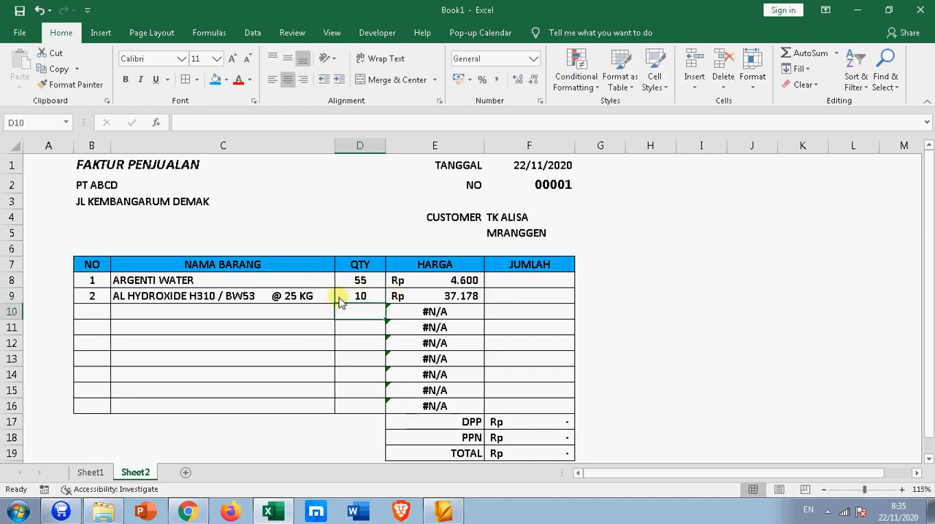
left_click(355, 301)
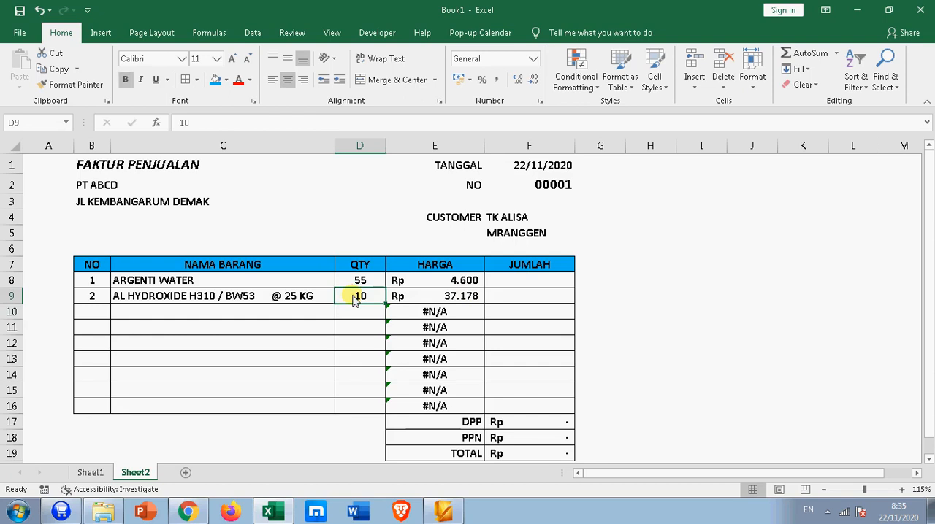
type("15")
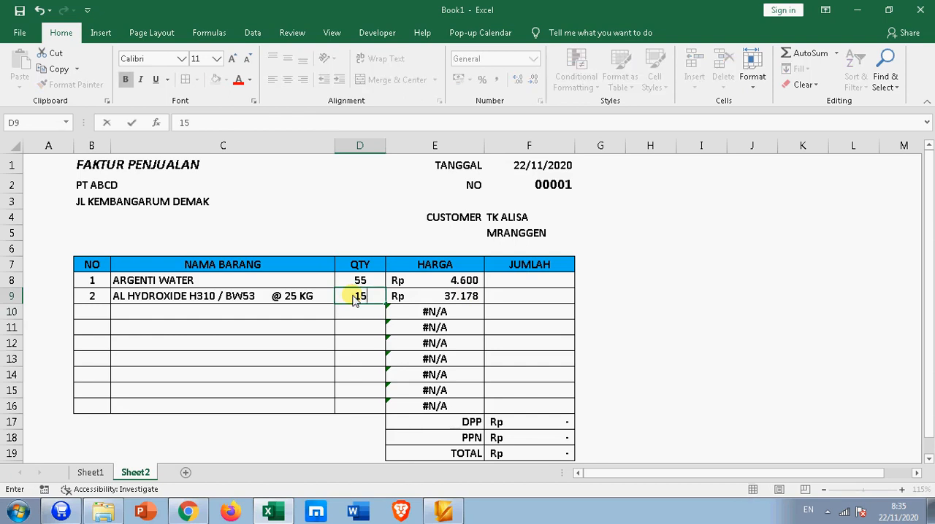
key("Return")
left_click(356, 299)
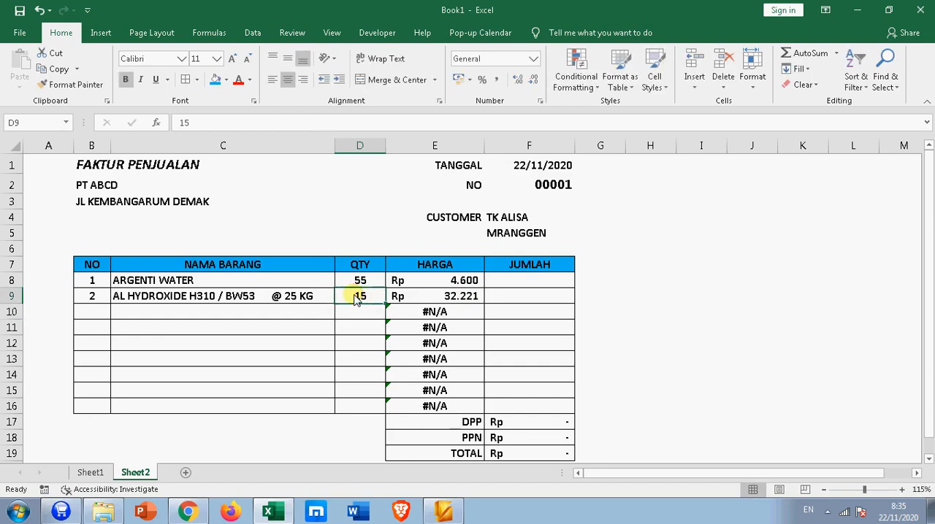
type("11")
key("Return")
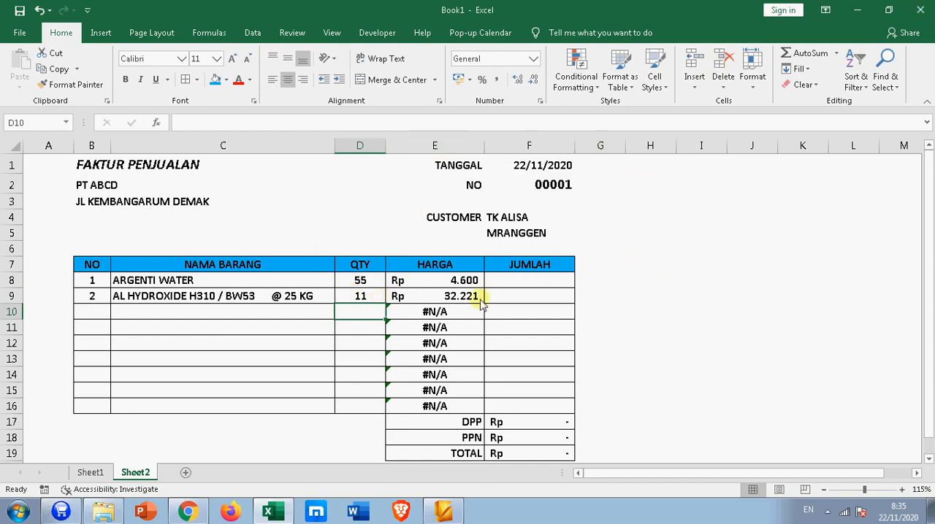
left_click(449, 294)
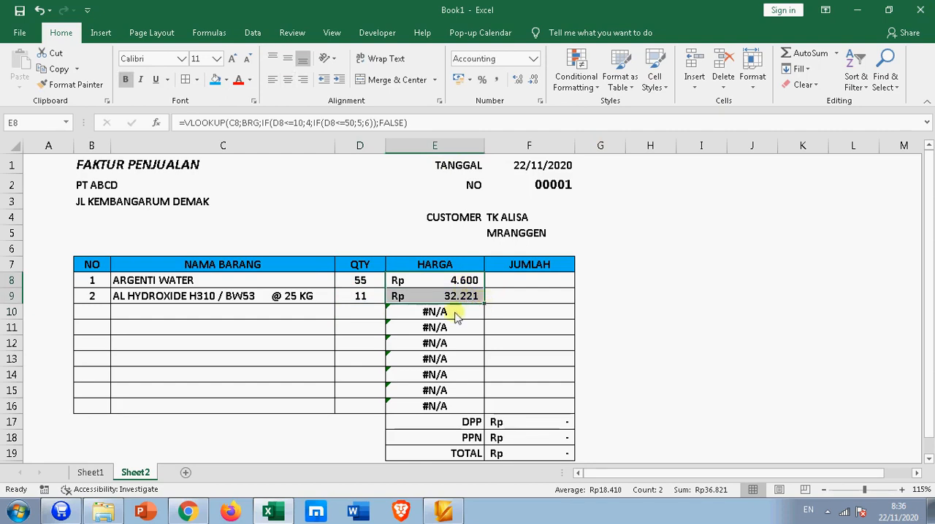
left_click(434, 344)
Step: Apply list data validation to the NAMA BARANG cells C8:C16 with the source =Sheet1!$B$3:$B$17
left_click(289, 311)
left_click(294, 281)
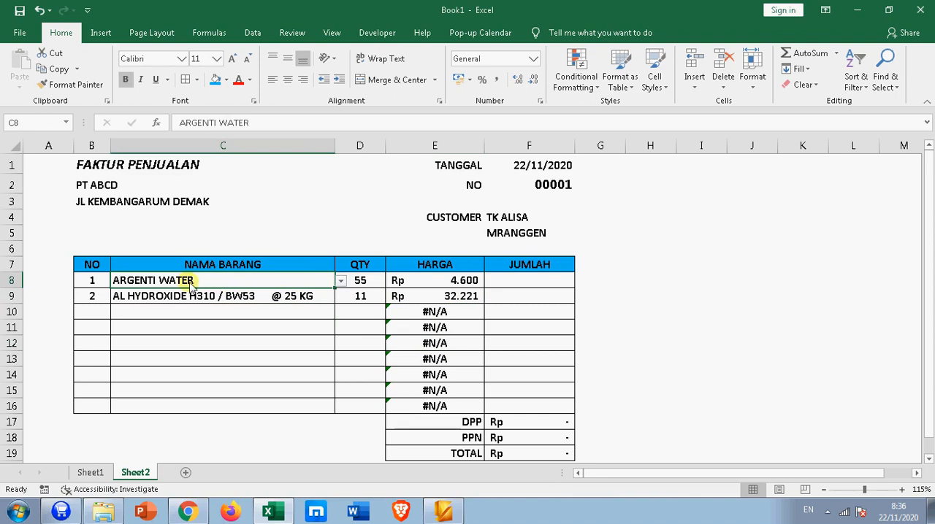
left_click_drag(187, 287, 158, 407)
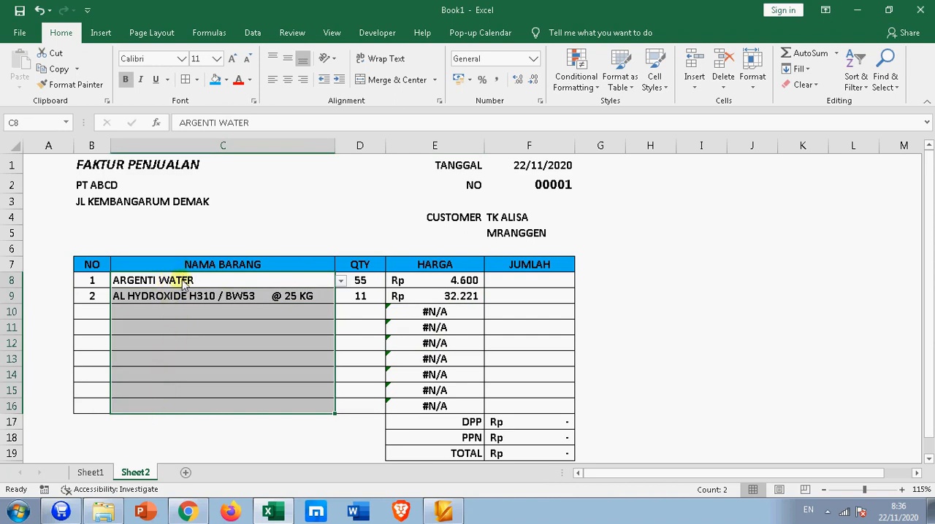
left_click_drag(184, 285, 173, 409)
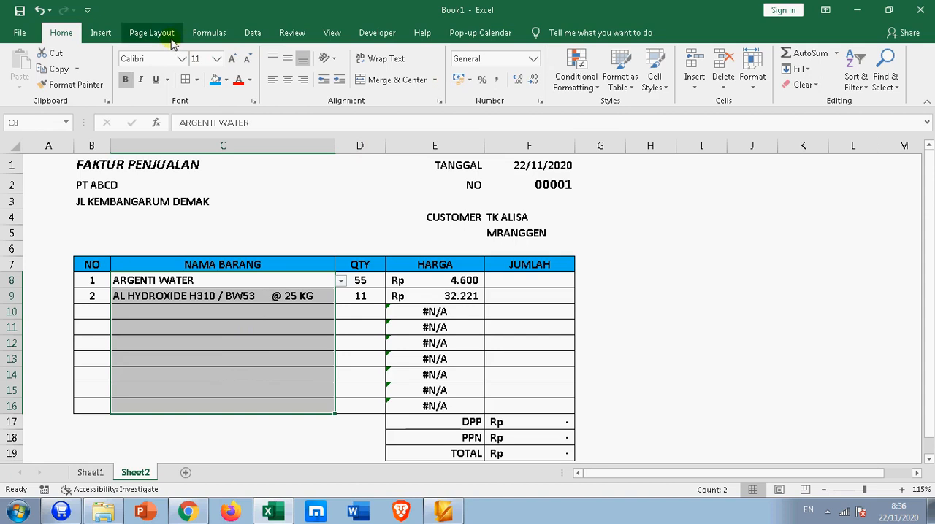
left_click(248, 33)
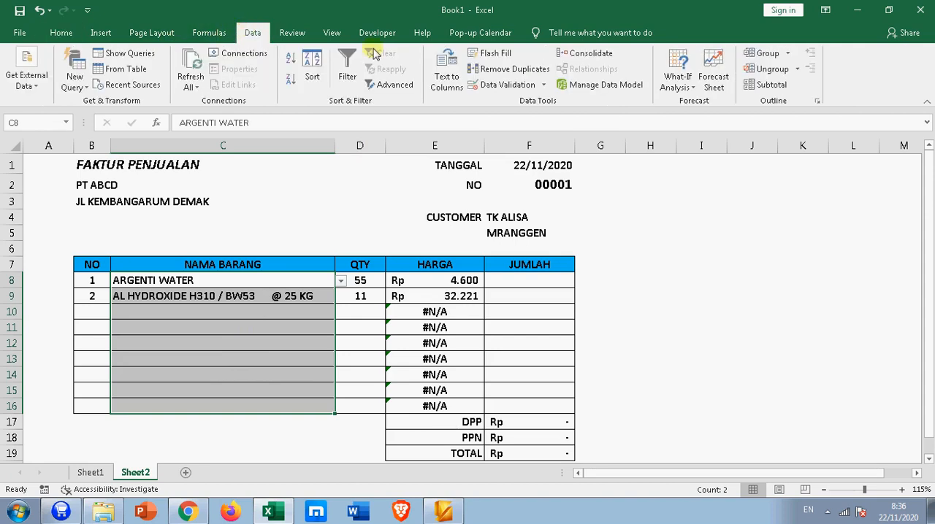
left_click(486, 85)
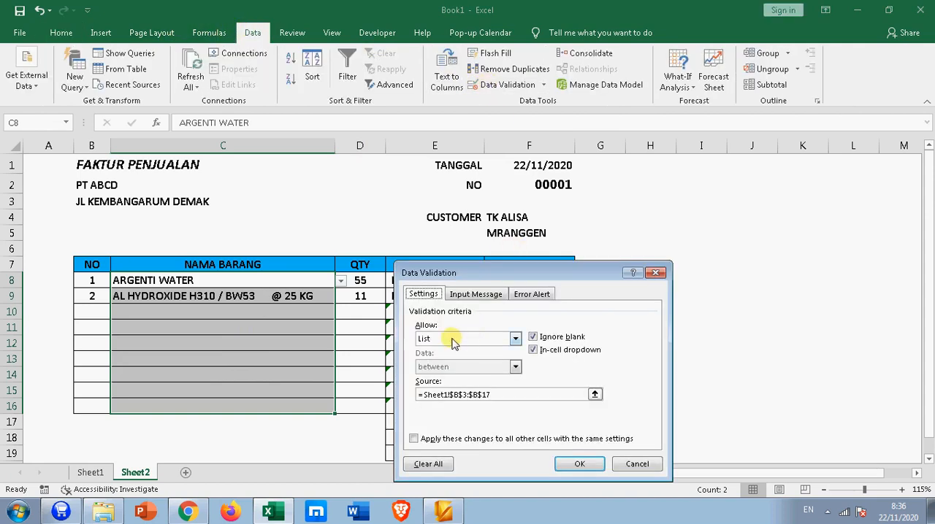
left_click(515, 338)
left_click(438, 376)
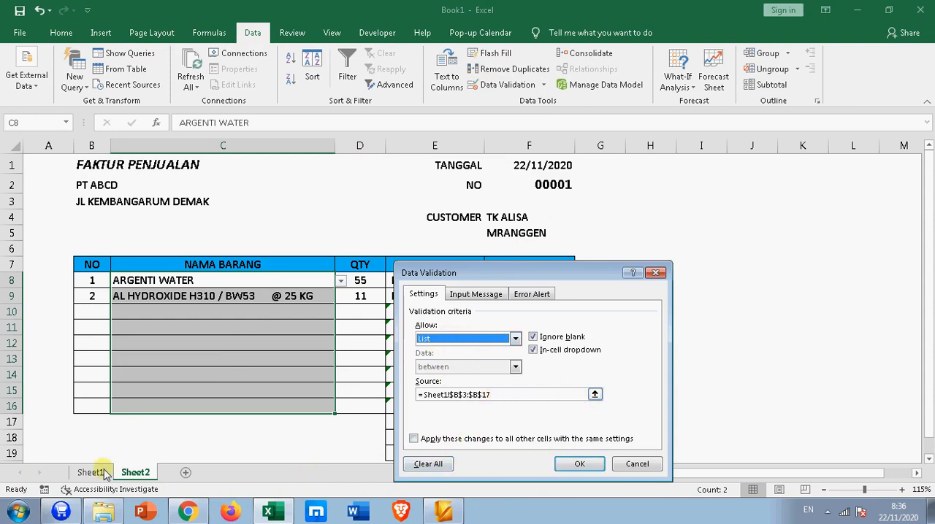
left_click(503, 394)
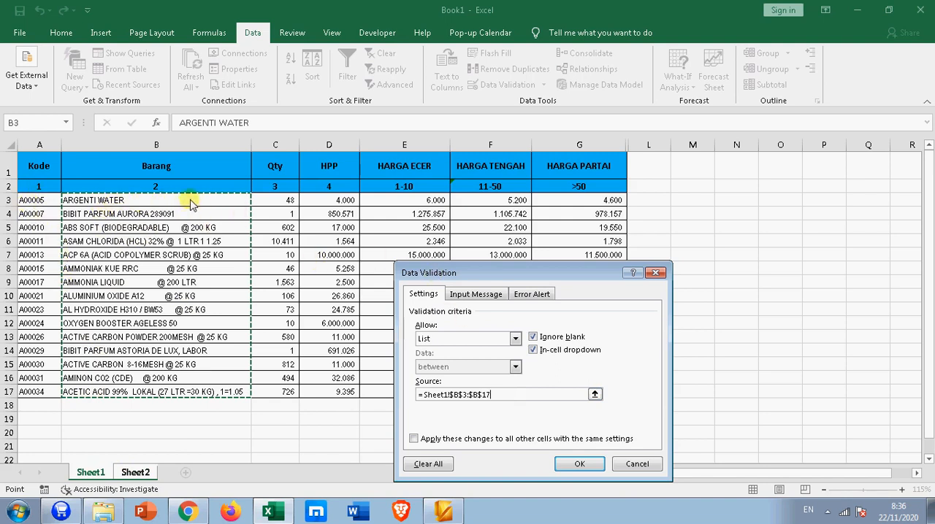
left_click(604, 467)
Step: Choose ACTIVE CARBON 8-16MESH @ 25 KG as the item in C9
left_click(328, 297)
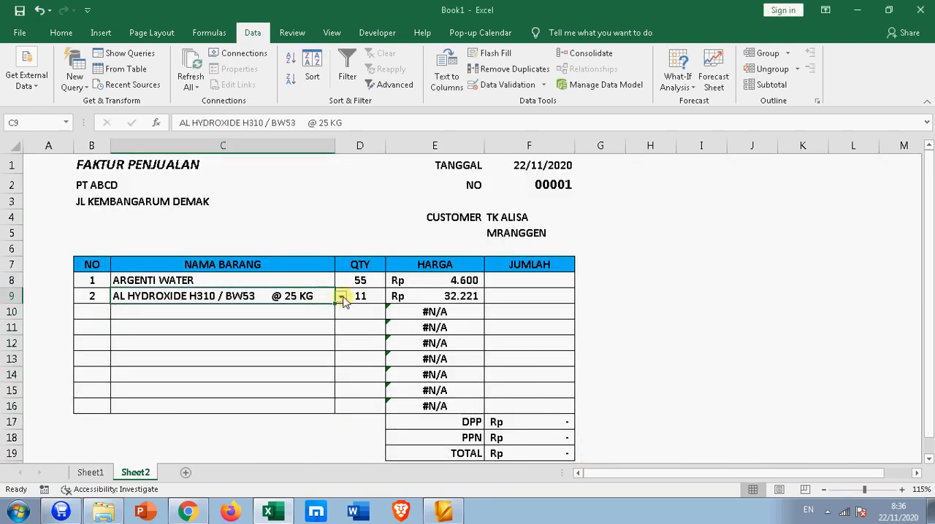
left_click(341, 297)
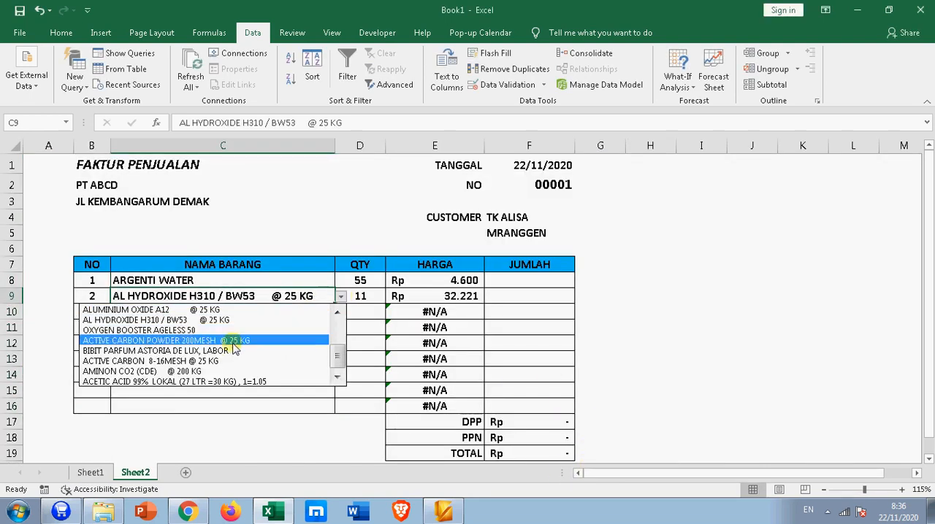
left_click(137, 363)
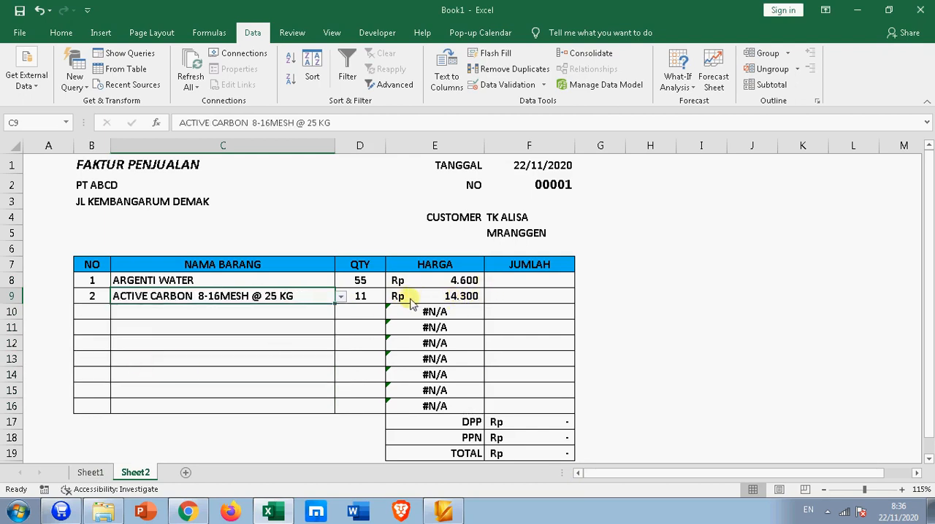
Step: Examine the HARGA errors in E10:E16 against the empty item cells and review the formula in E10
left_click(492, 312)
left_click(438, 283)
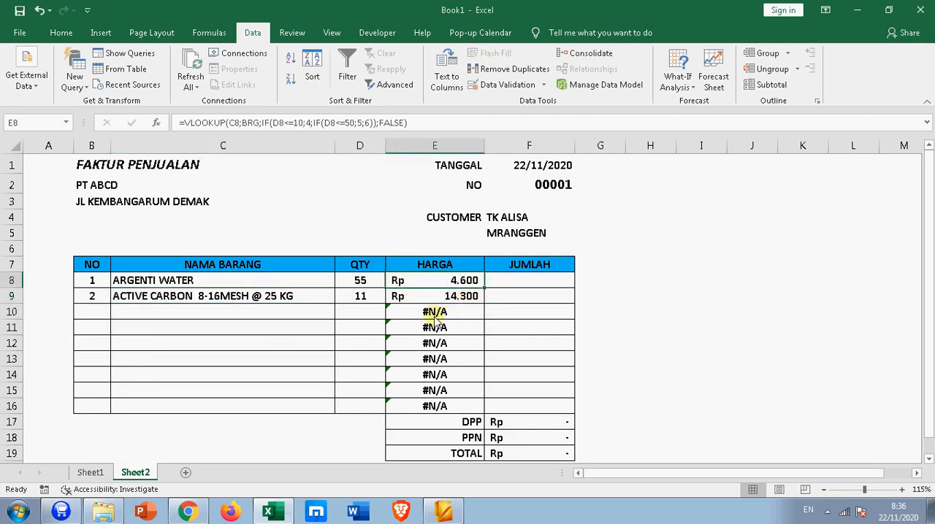
left_click_drag(434, 315, 431, 406)
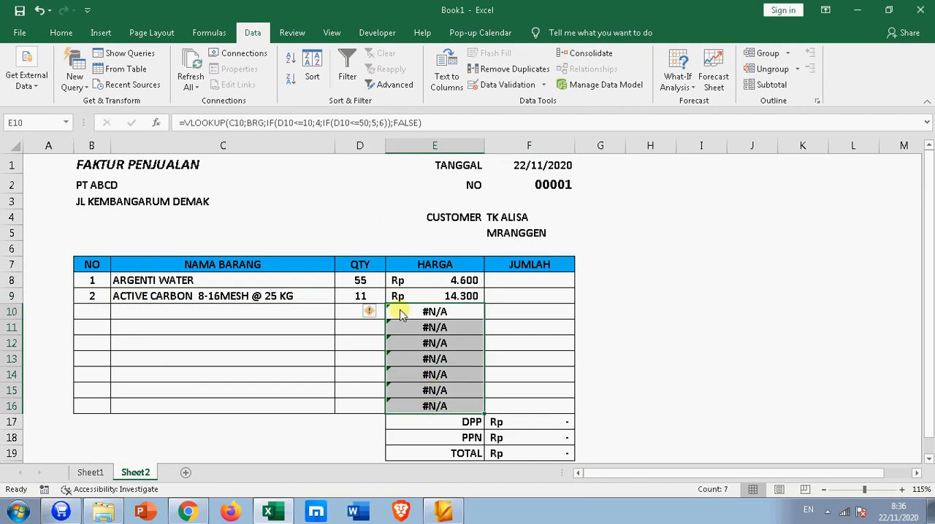
left_click(230, 313)
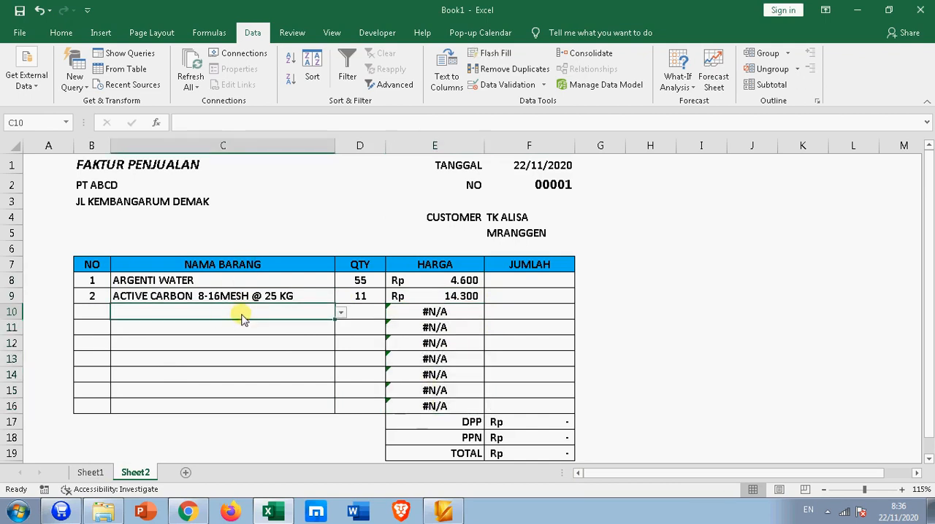
left_click(406, 311)
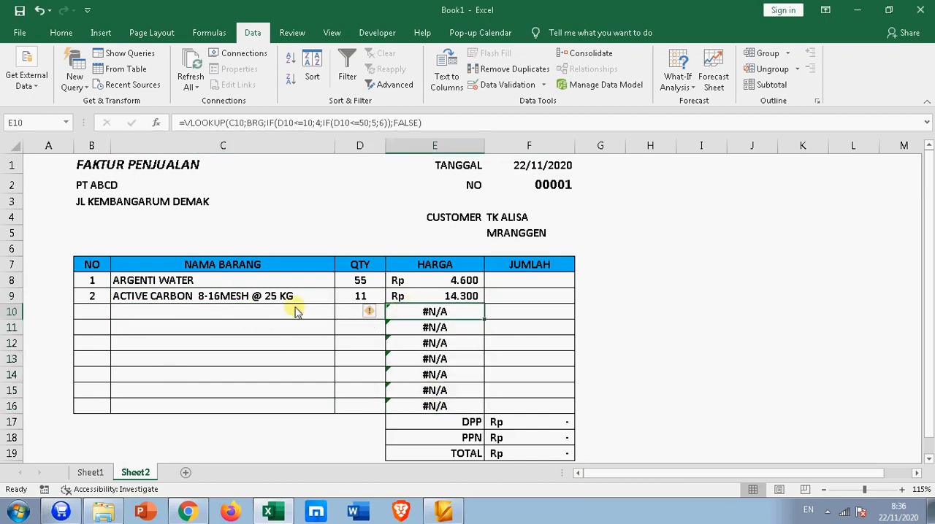
left_click(308, 123)
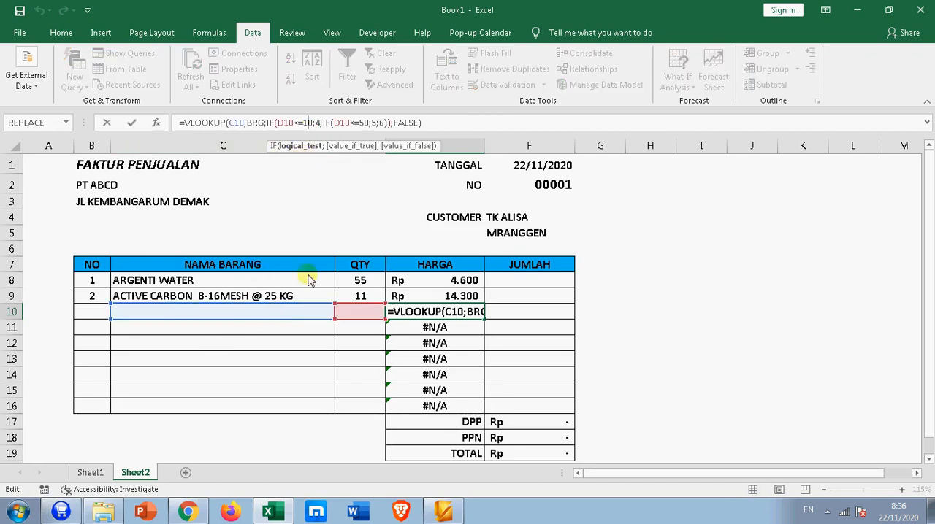
key("Return")
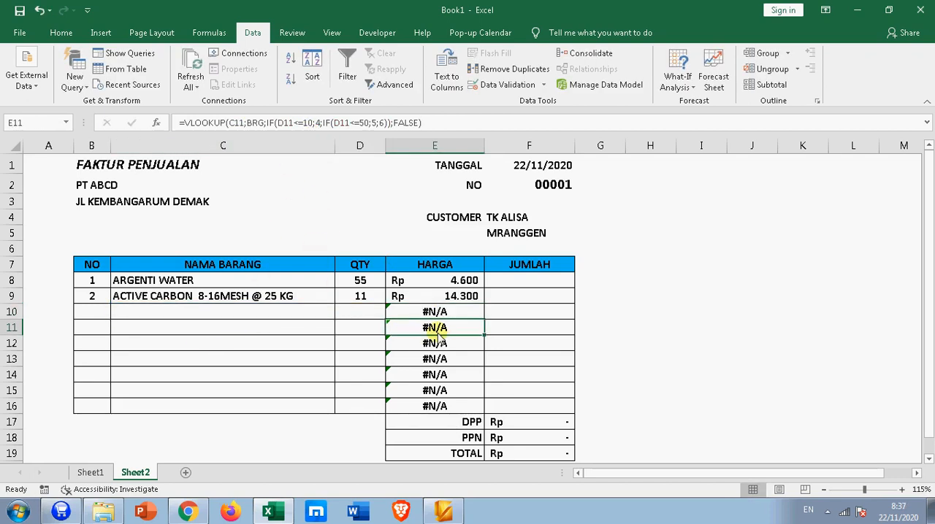
Step: Wrap the E8 price formula in IFERROR with an empty text fallback: =IFERROR(VLOOKUP(C8;BRG;IF(D8<=10;4;IF(D8<=50;5;6));FALSE);"")
left_click(413, 280)
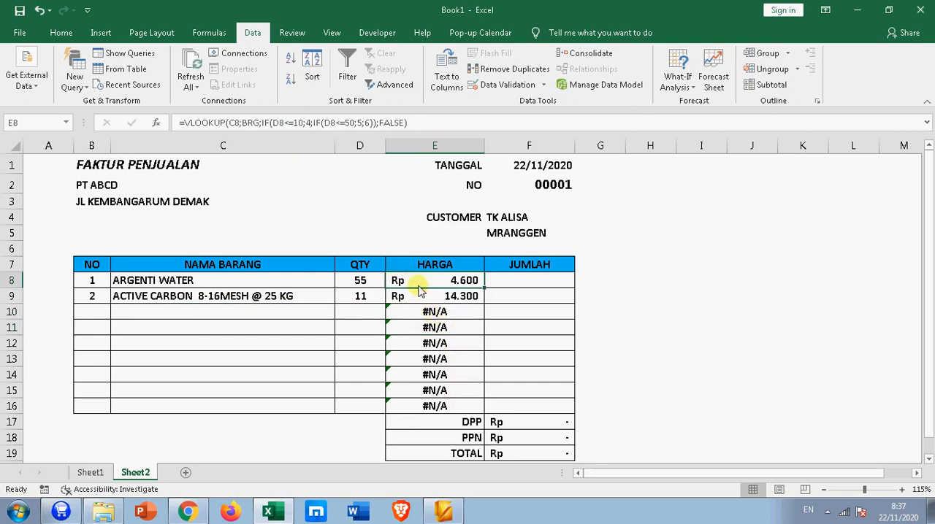
left_click(184, 125)
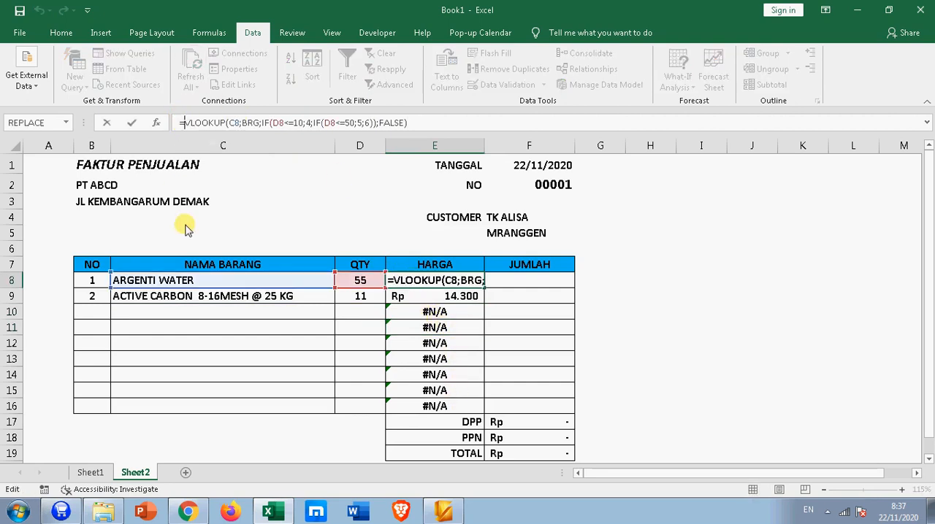
type("IF")
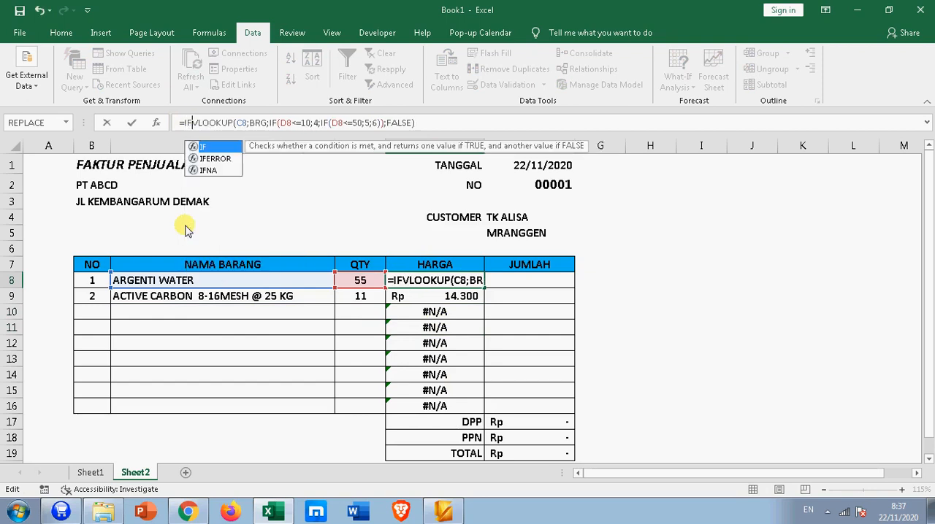
key("Down")
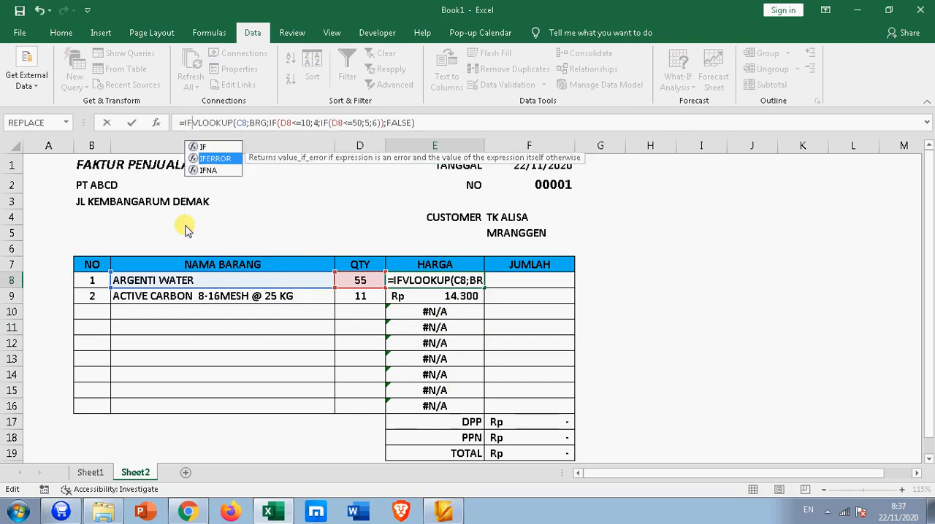
key("Tab")
left_click(447, 122)
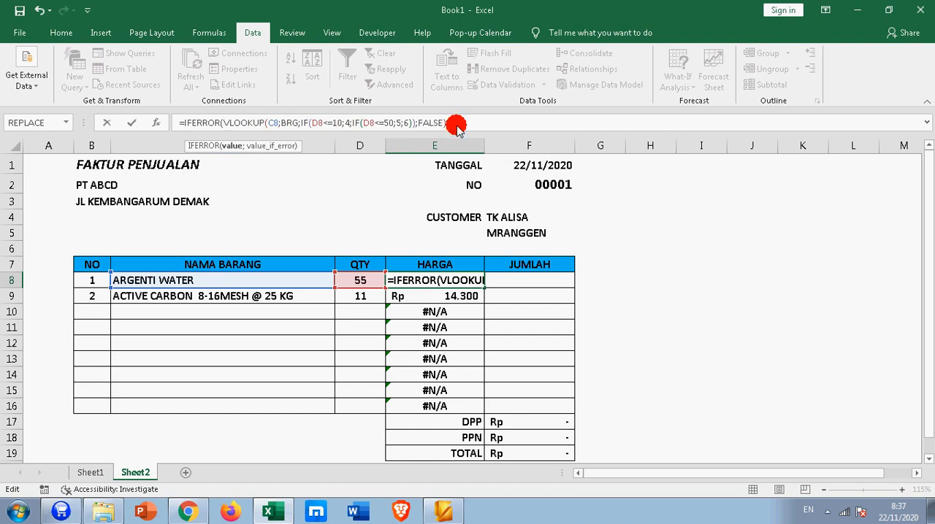
type(";")
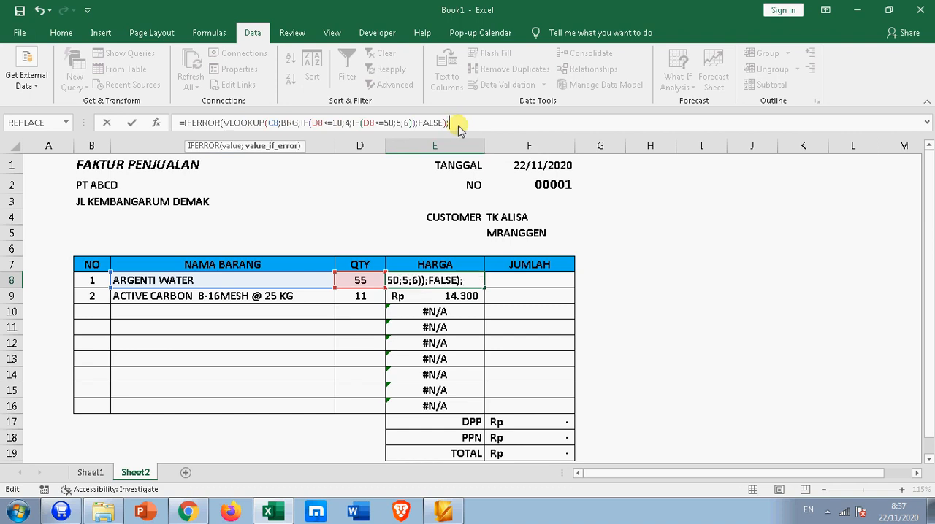
type("\"\")")
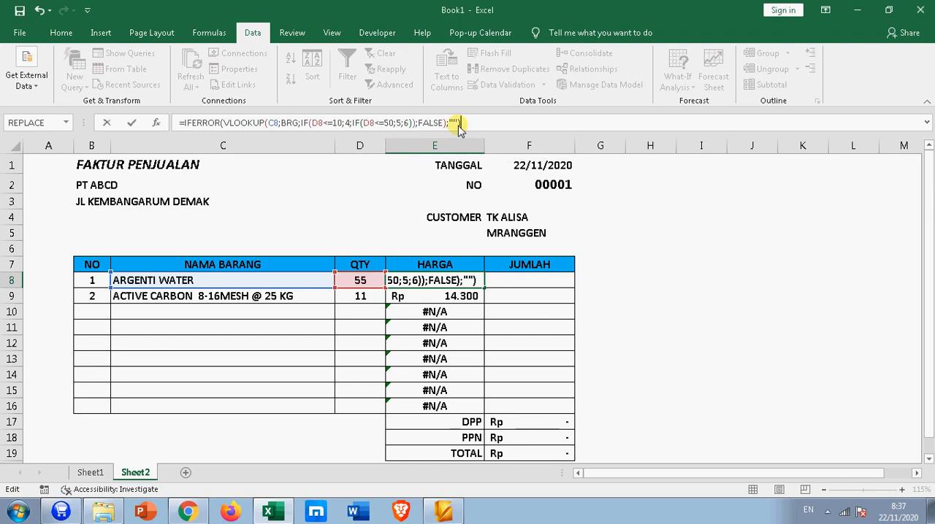
key("Return")
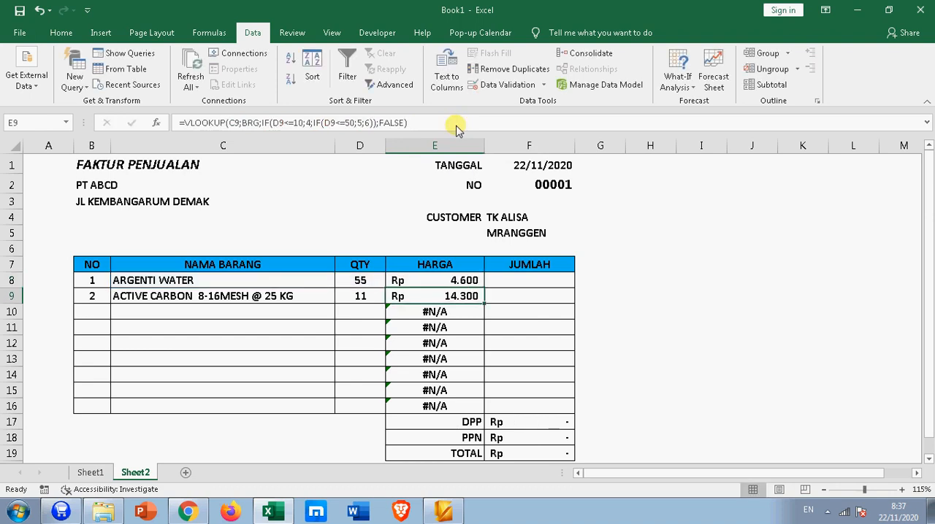
Step: Copy the IFERROR price formula from E8 down the HARGA column through E16
left_click(473, 285)
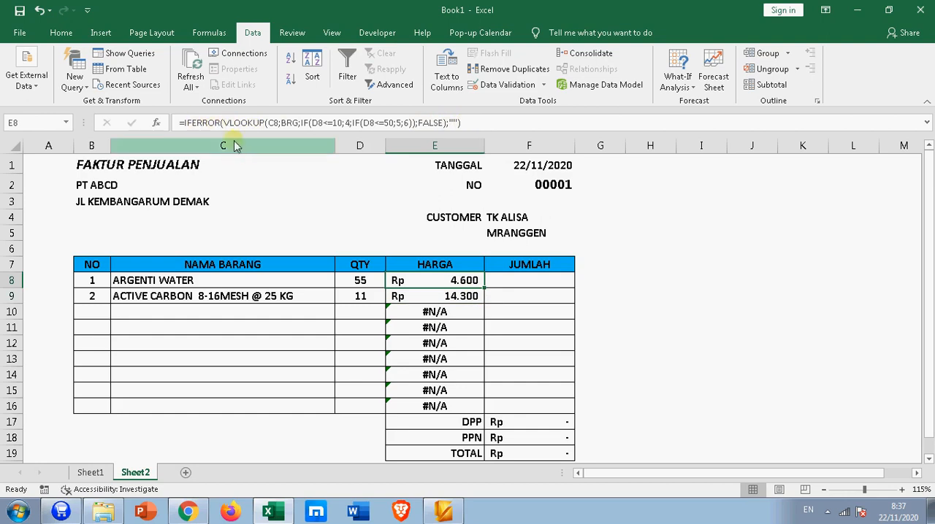
left_click_drag(483, 289, 486, 406)
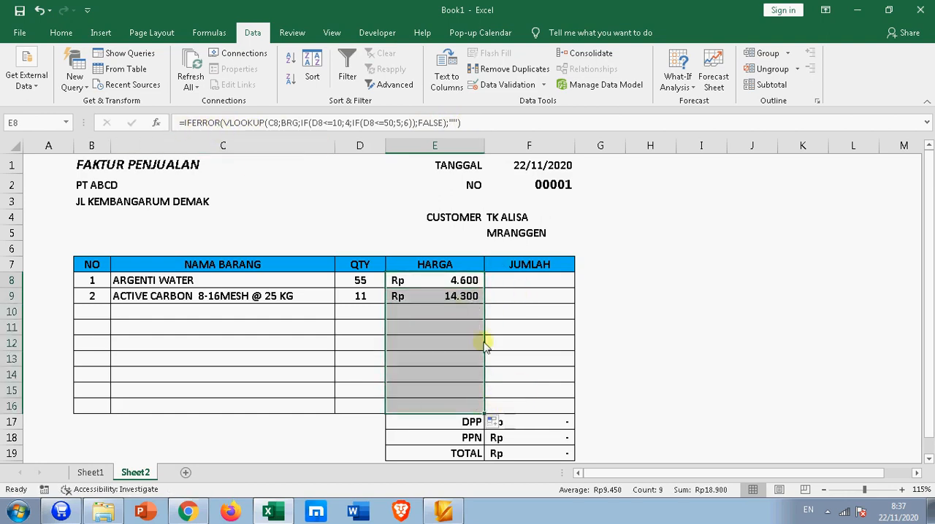
left_click(454, 309)
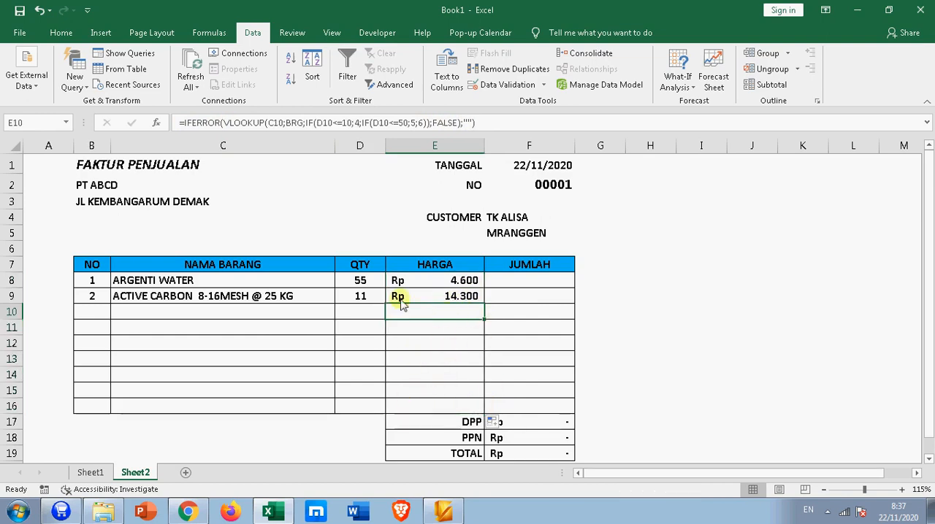
Step: Choose BIBIT PARFUM AURORA 289091 as the third invoice item in C10
left_click(155, 313)
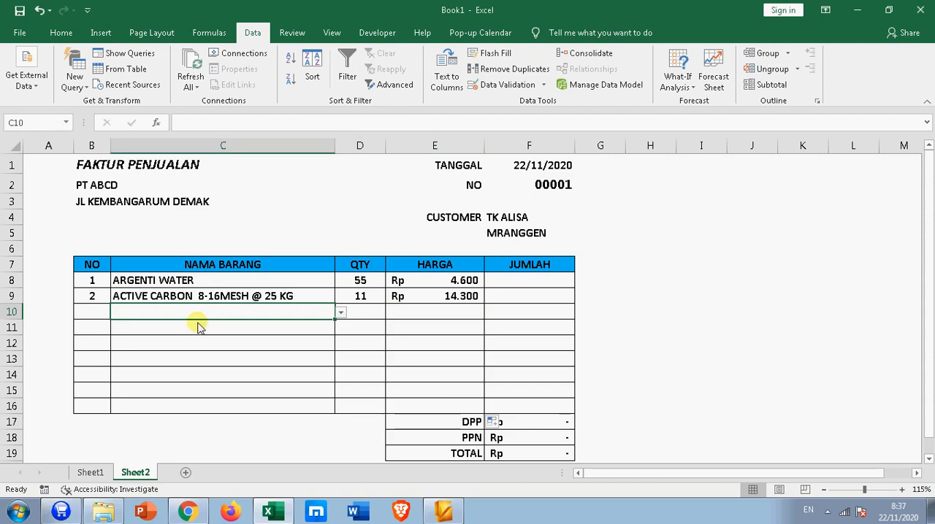
left_click(340, 313)
left_click(276, 336)
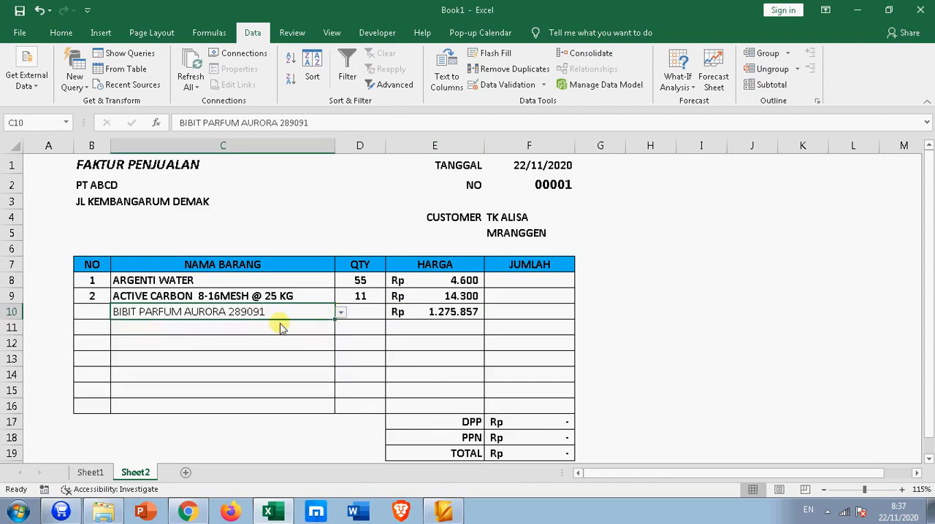
Step: Enter 10 as the quantity for the third invoice item in D10
left_click(374, 313)
type("10")
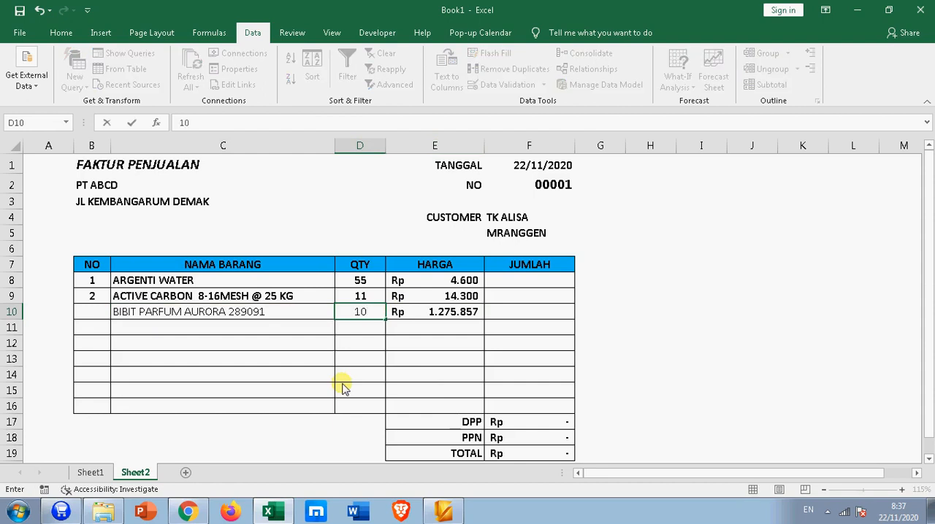
key("Return")
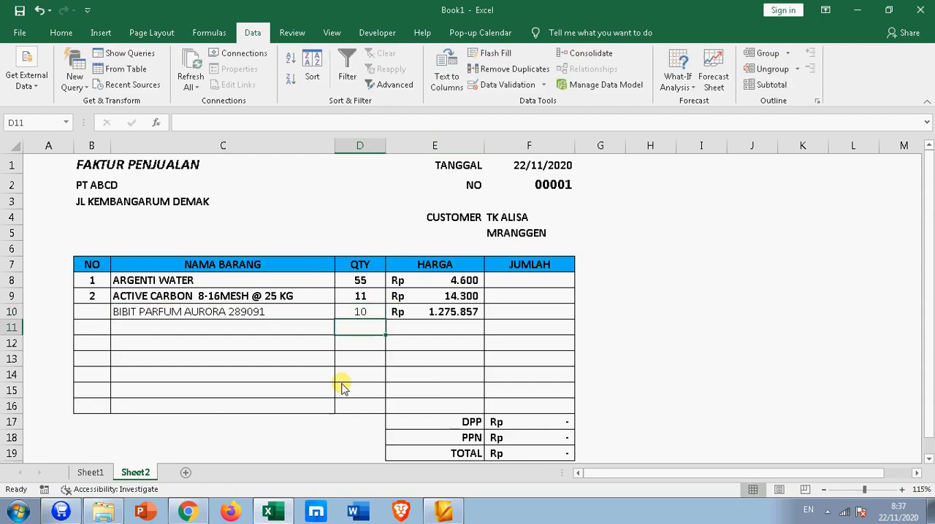
Step: Change the third item's quantity in D10 to 0,4 and check its price in E10
type(",")
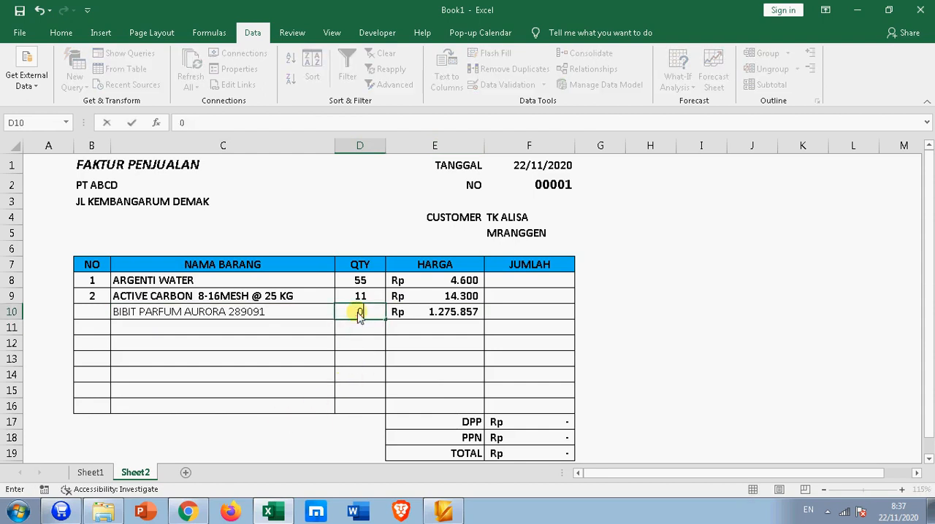
key("Escape")
left_click(360, 313)
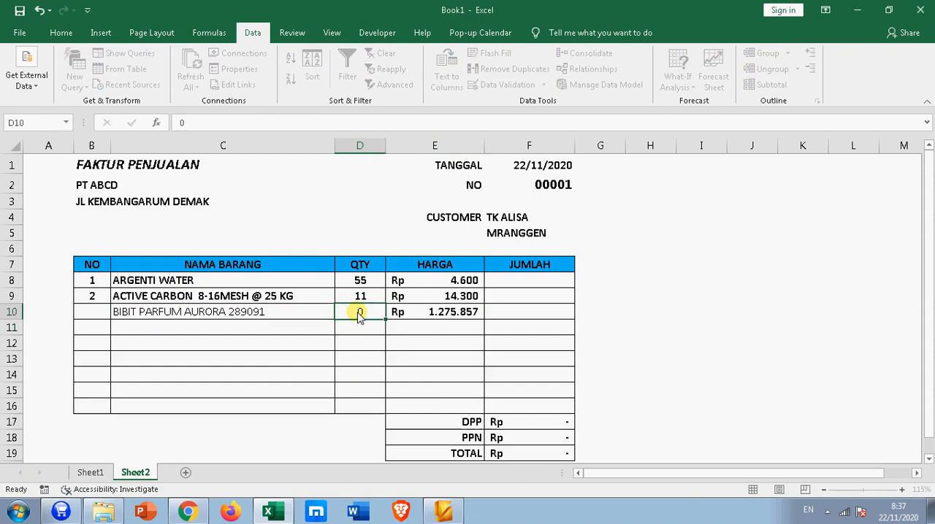
type("0,4")
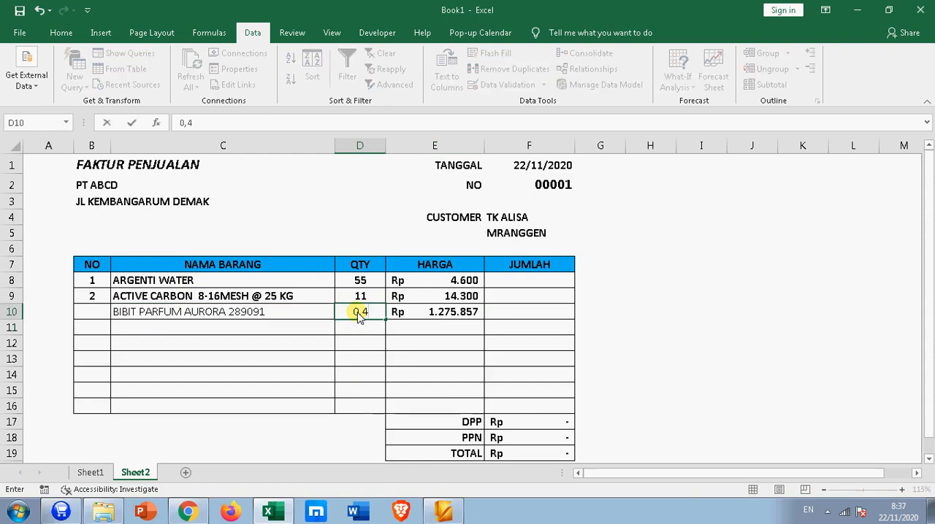
key("Return")
left_click(418, 312)
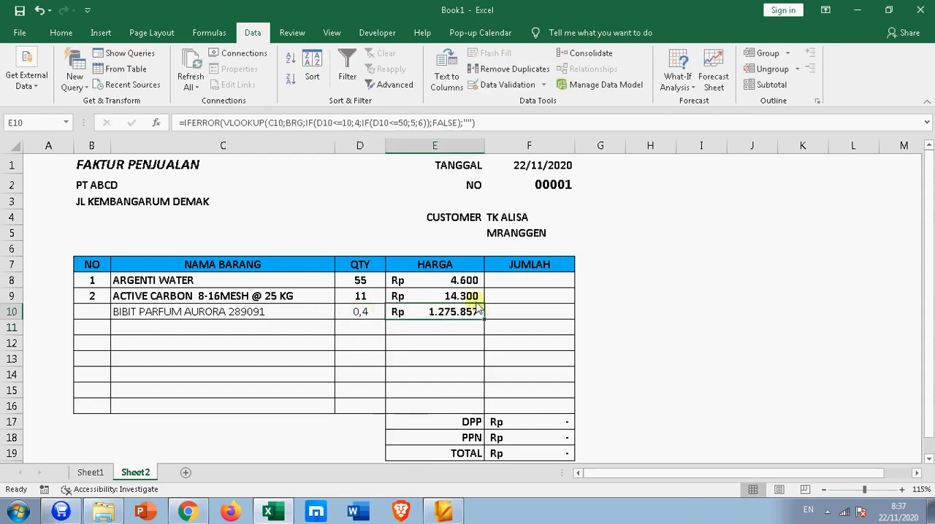
Step: Set the third item's quantity in D10 to 11 to test the second price tier
left_click(353, 313)
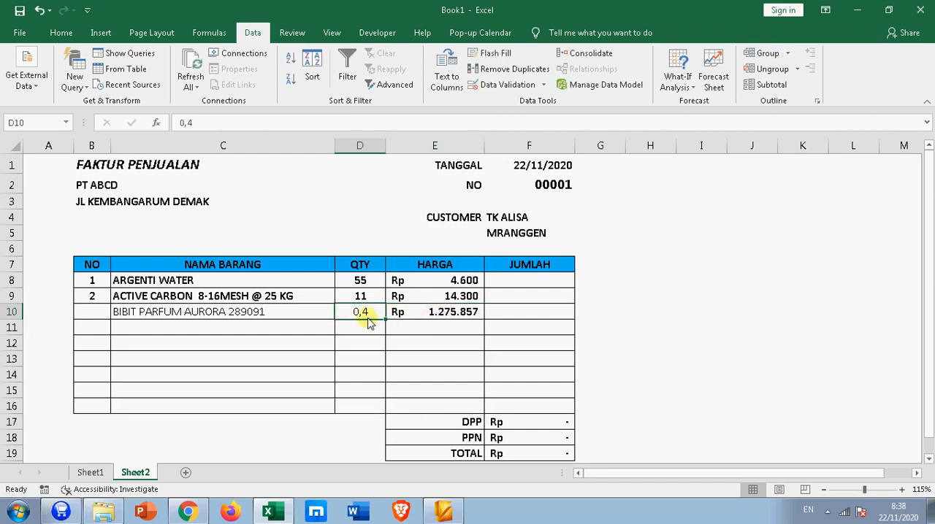
type("11")
key("Return")
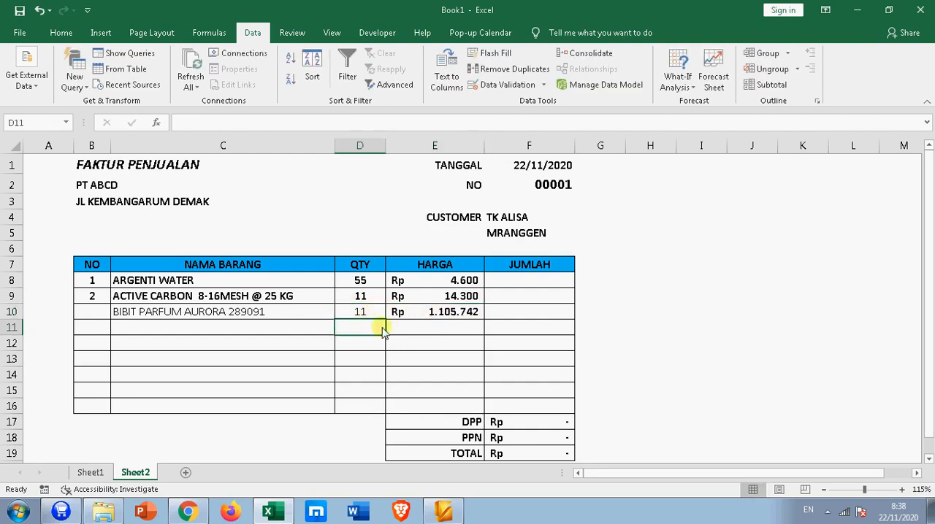
Step: Set the third item's quantity in D10 to 51 and check its price in E10
left_click(353, 313)
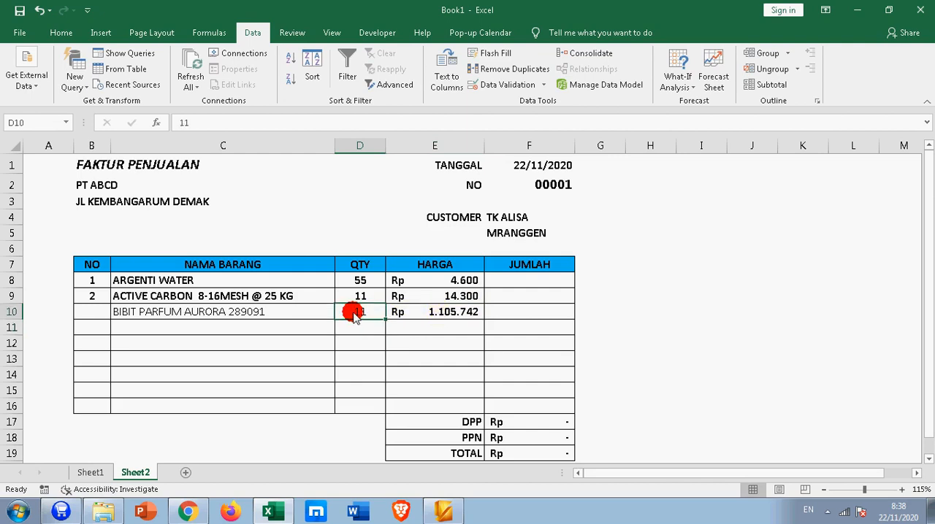
type("5")
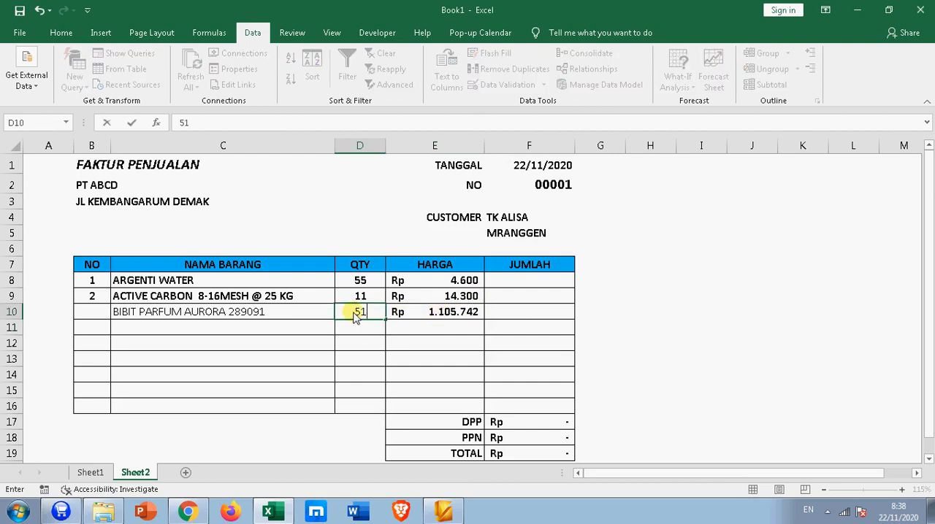
key("Return")
left_click(467, 314)
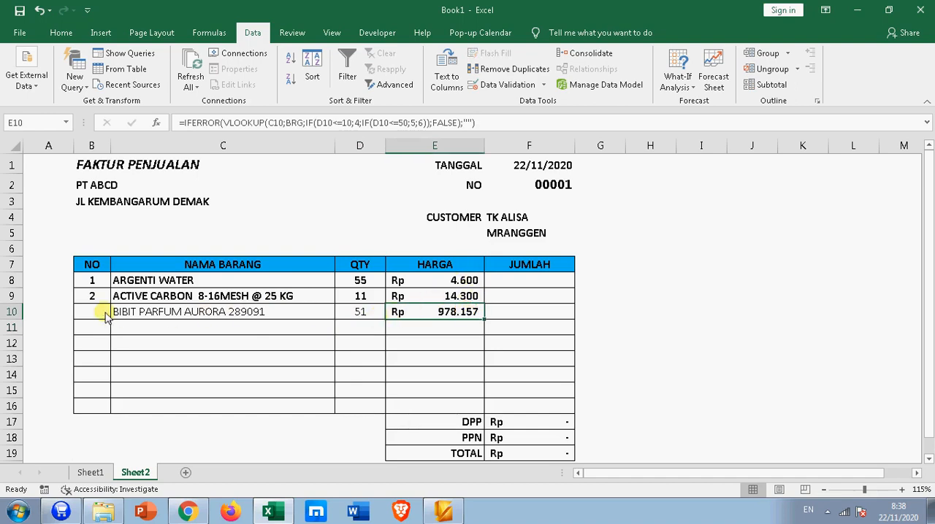
Step: Make the number, item name and quantity cells in B10:D16 bold
left_click_drag(105, 315, 346, 409)
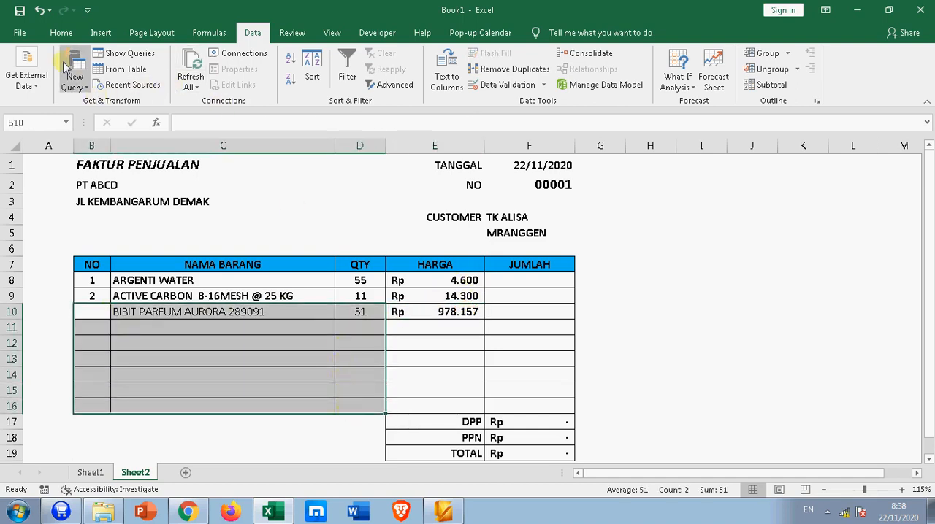
left_click(61, 33)
left_click(125, 79)
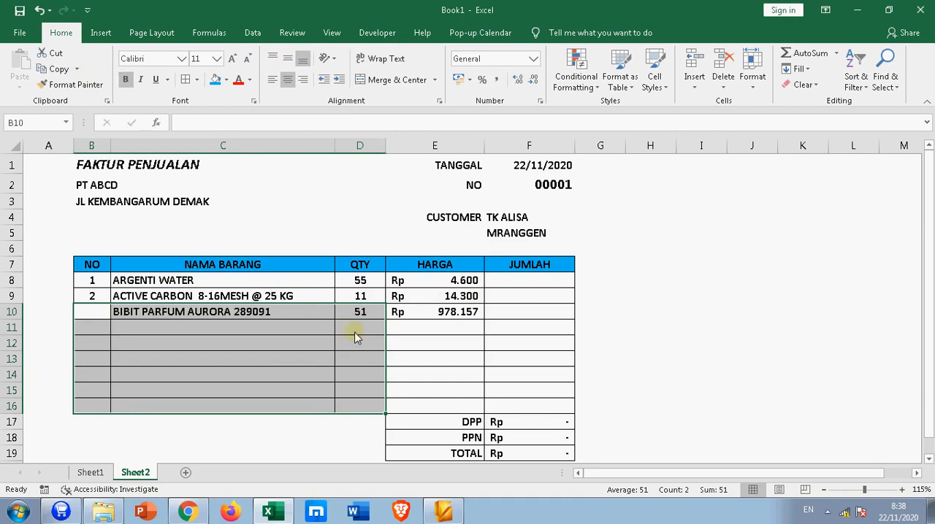
left_click(391, 330)
Step: Number the third invoice item as 3 in B10
left_click(97, 314)
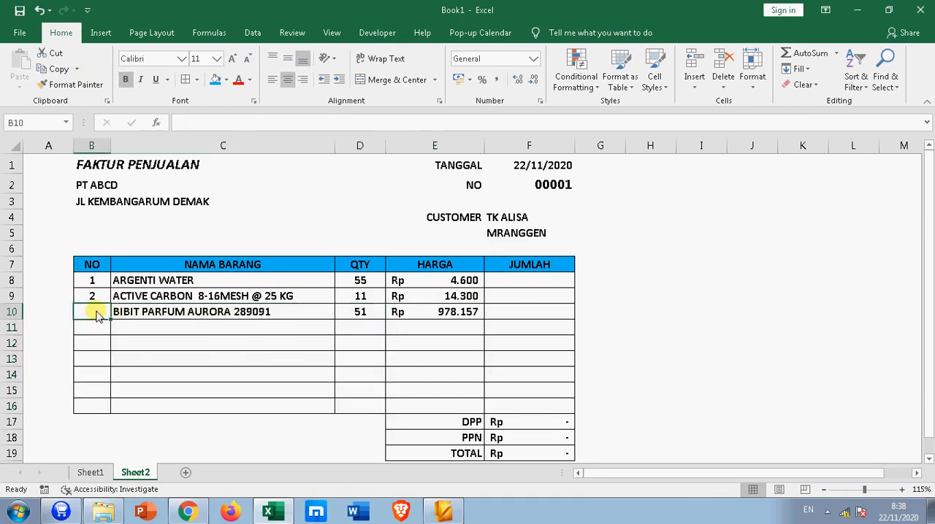
type("3")
key("Return")
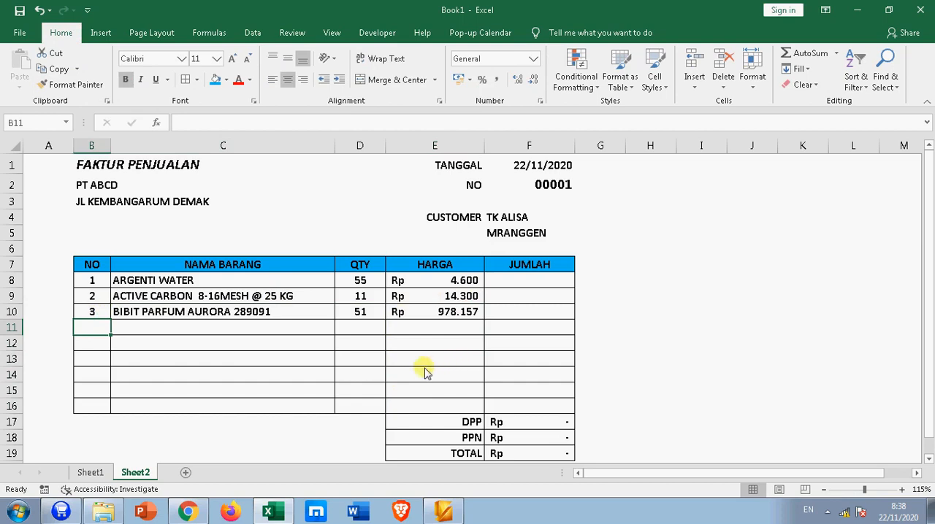
Step: Calculate the first item's JUMLAH in F8 as quantity times price: =D8*E8
left_click(507, 282)
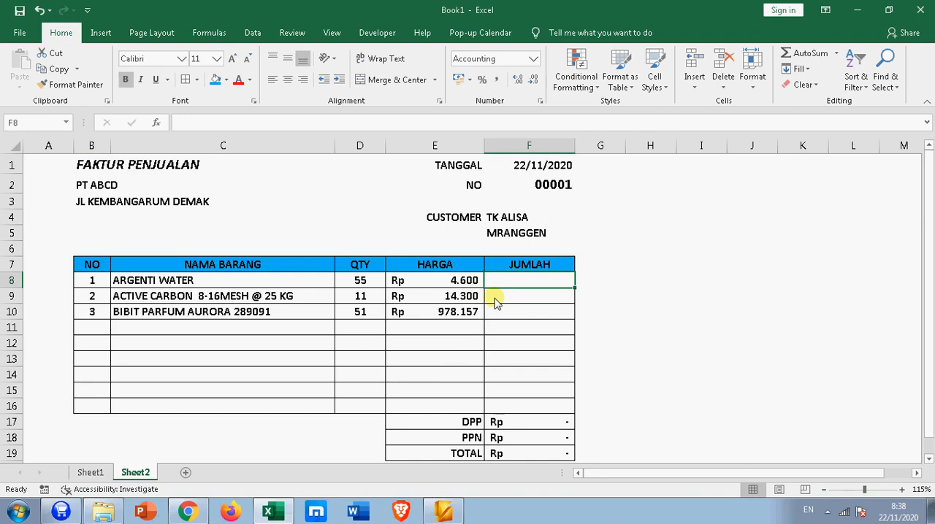
type("=")
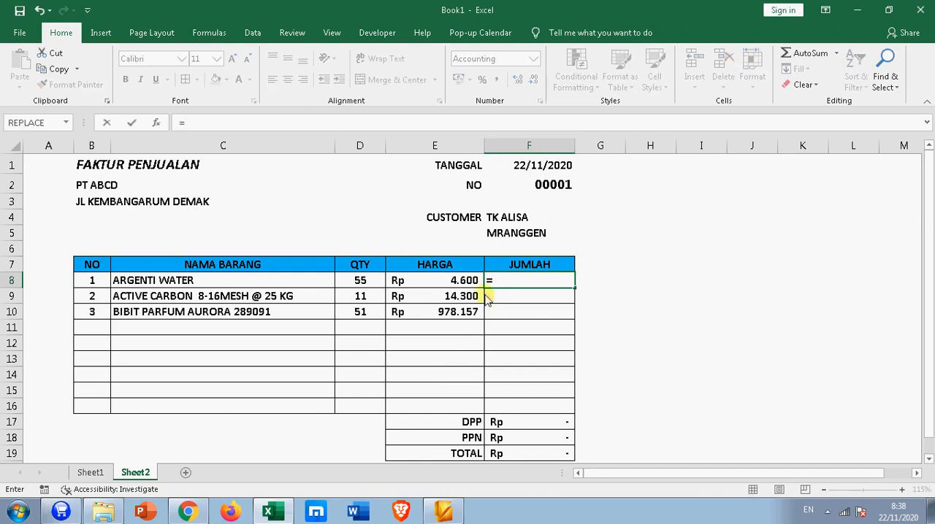
left_click(351, 285)
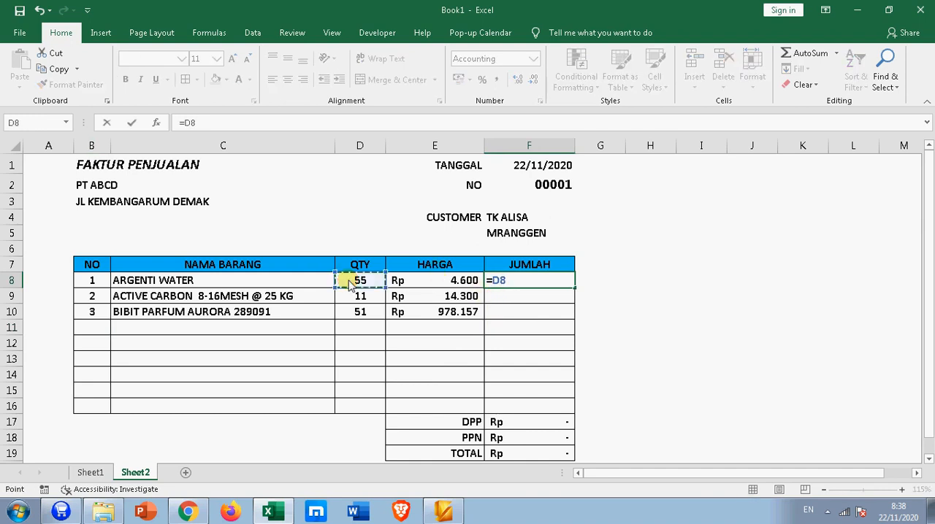
type("*")
left_click(436, 285)
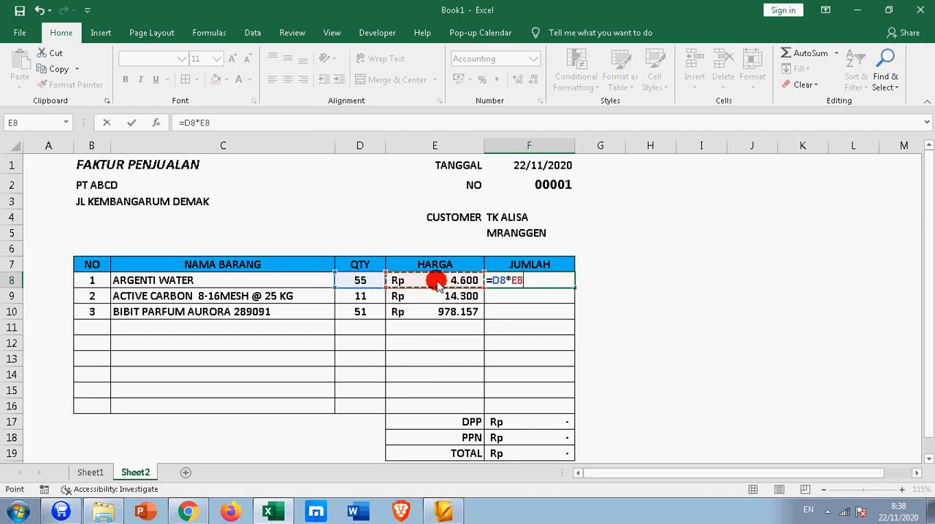
key("Return")
Step: Copy the quantity-times-price formula from F8 down the JUMLAH column through F16
left_click(557, 282)
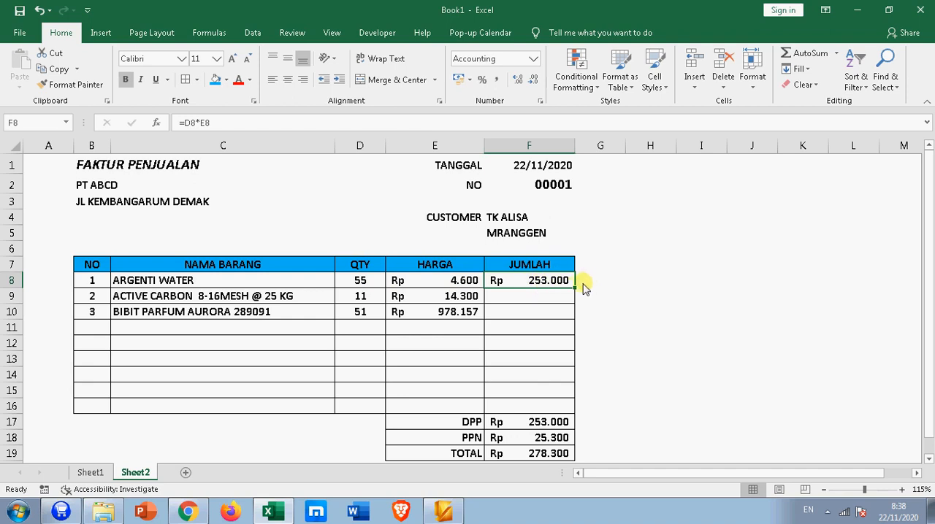
left_click_drag(574, 288, 563, 410)
left_click(697, 403)
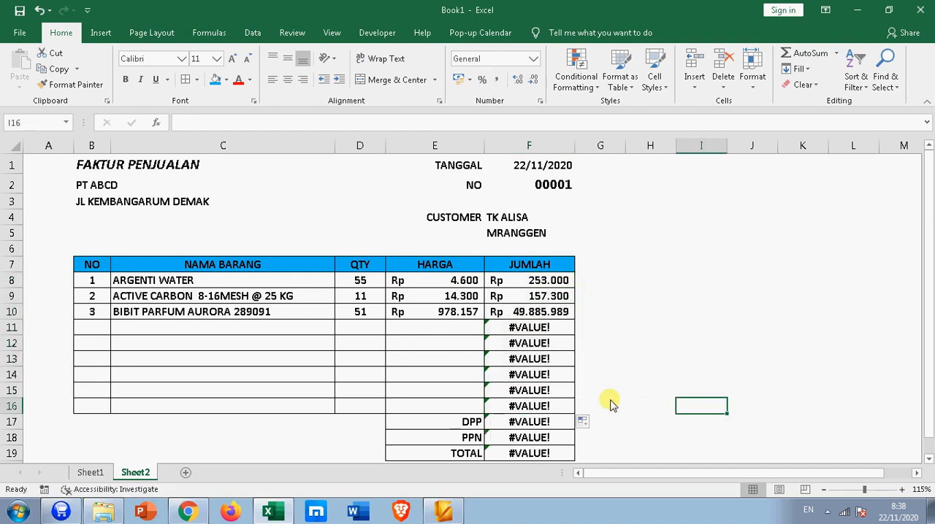
scroll(599, 394, "down", 3)
scroll(560, 380, "up", 3)
Step: Check the error source in row 11, and wrap the F8 formula with an empty text fallback: =IFERROR(D8*E8;"")
left_click(544, 327)
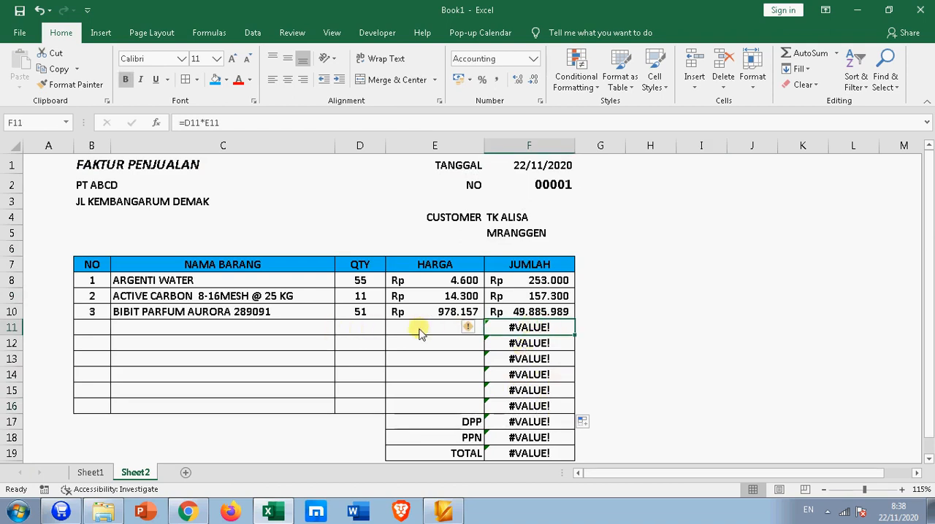
left_click(452, 333)
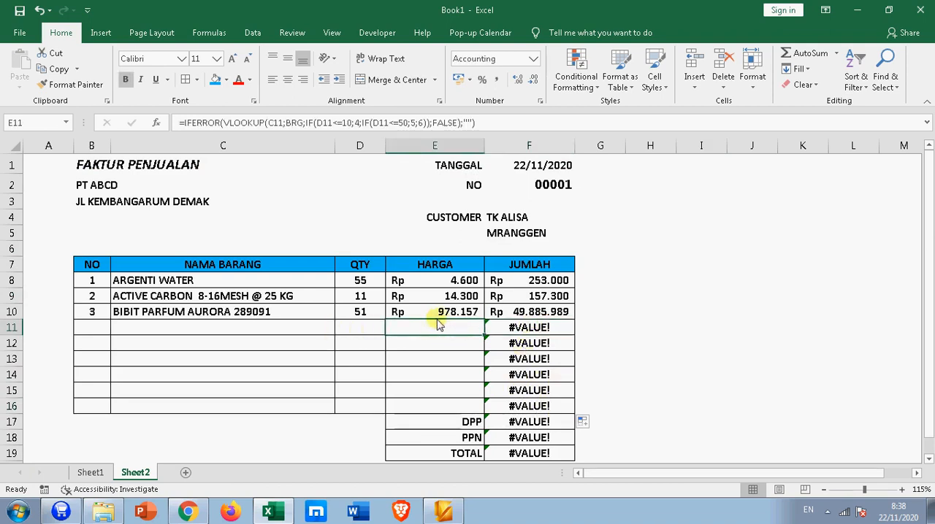
left_click(534, 281)
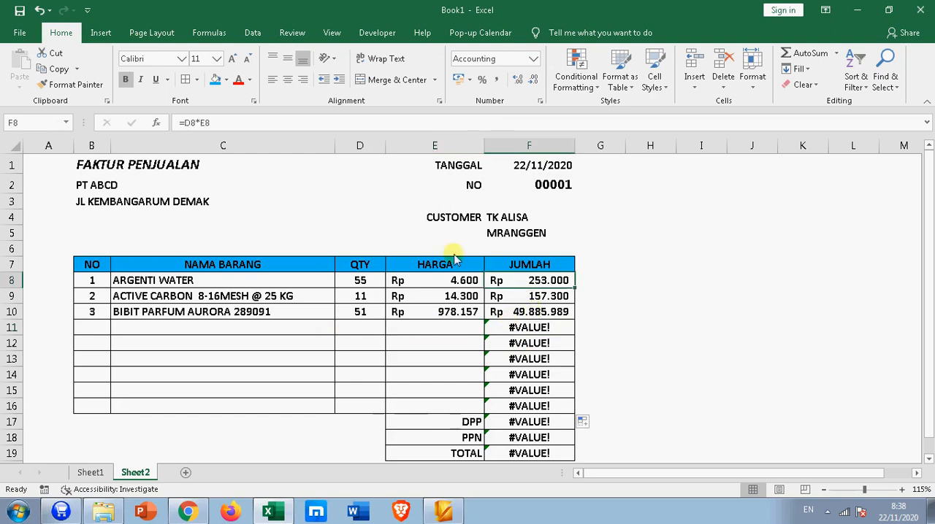
left_click(181, 133)
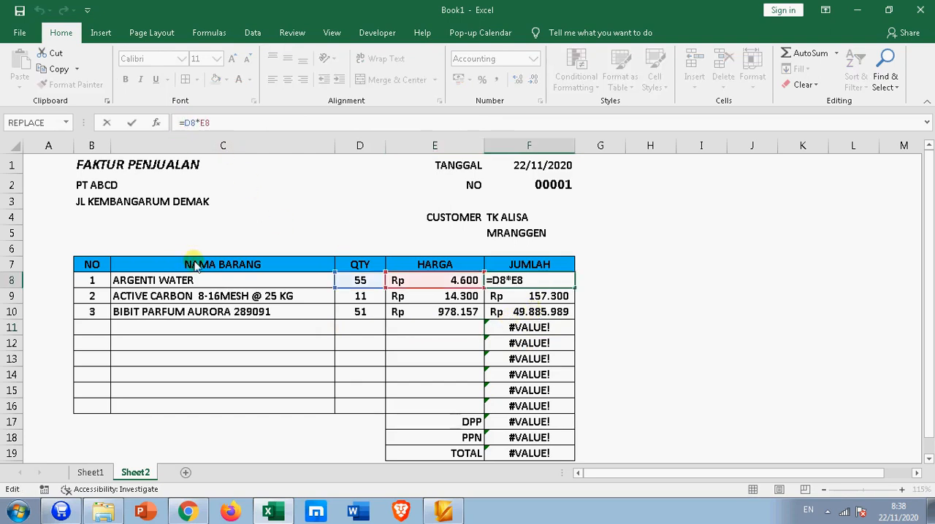
type("IF")
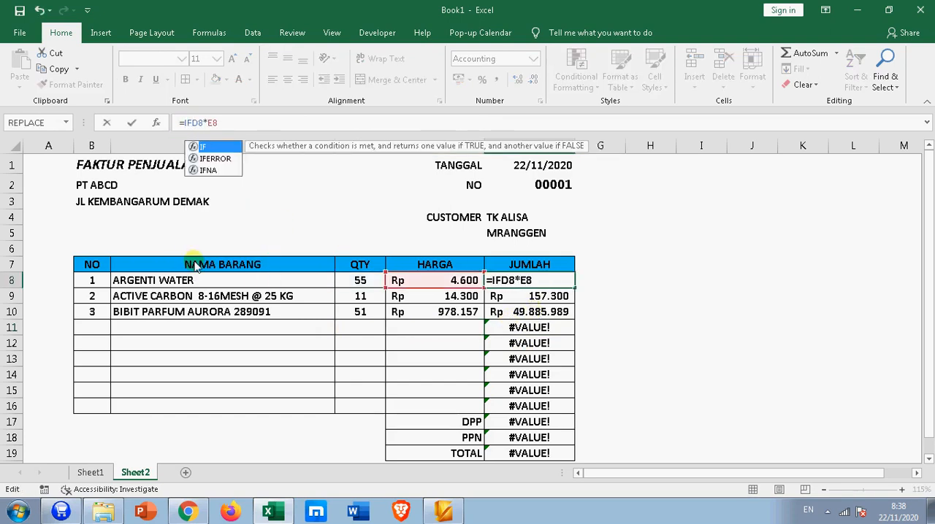
type("E")
key("Tab")
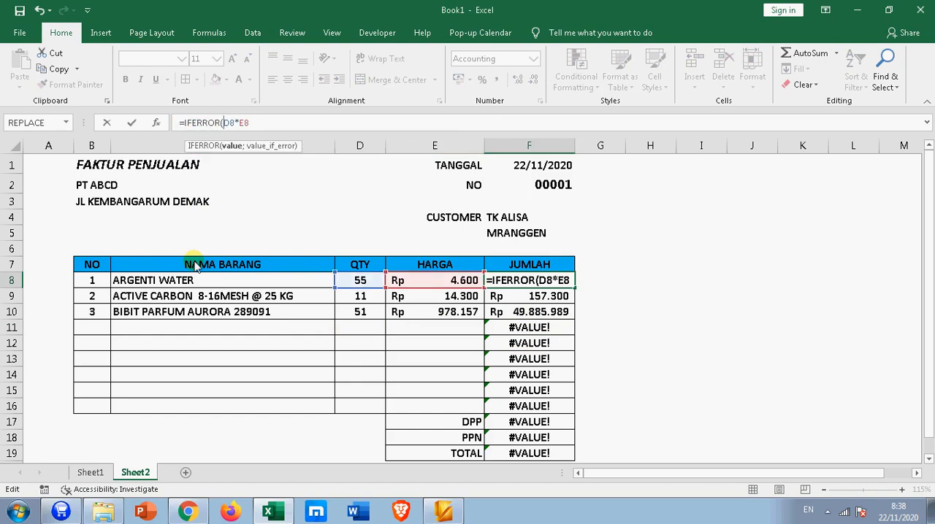
left_click(247, 124)
type(";")
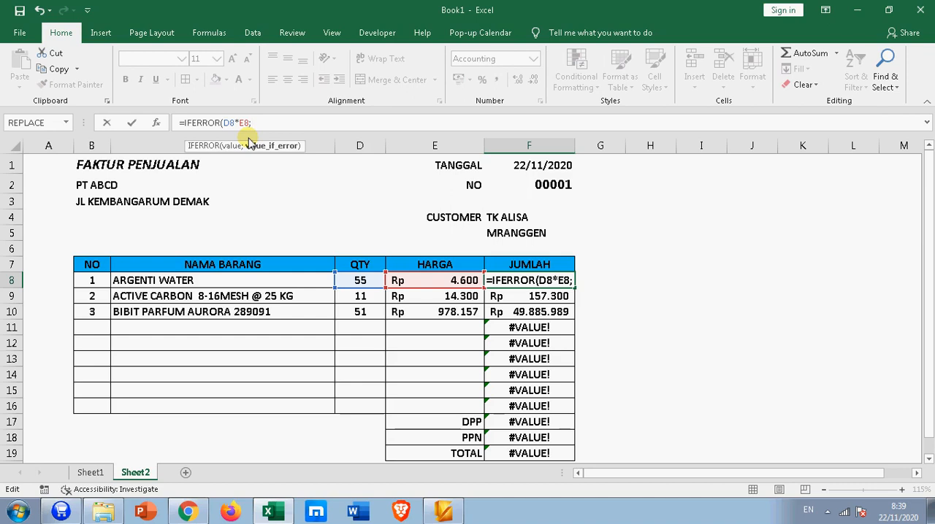
type("\"\")")
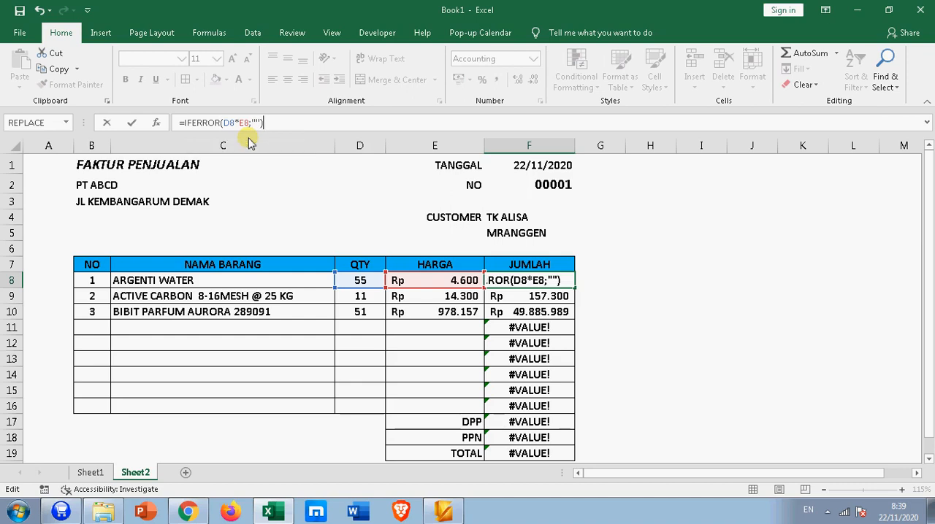
key("Return")
Step: Copy the IFERROR formula from F8 down the JUMLAH column through F16 and check the invoice totals
left_click(496, 276)
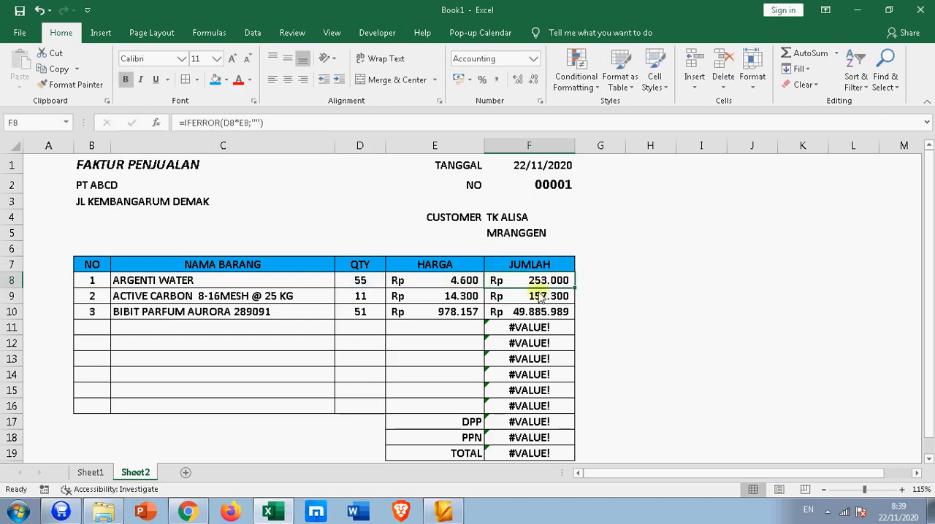
left_click_drag(575, 289, 564, 411)
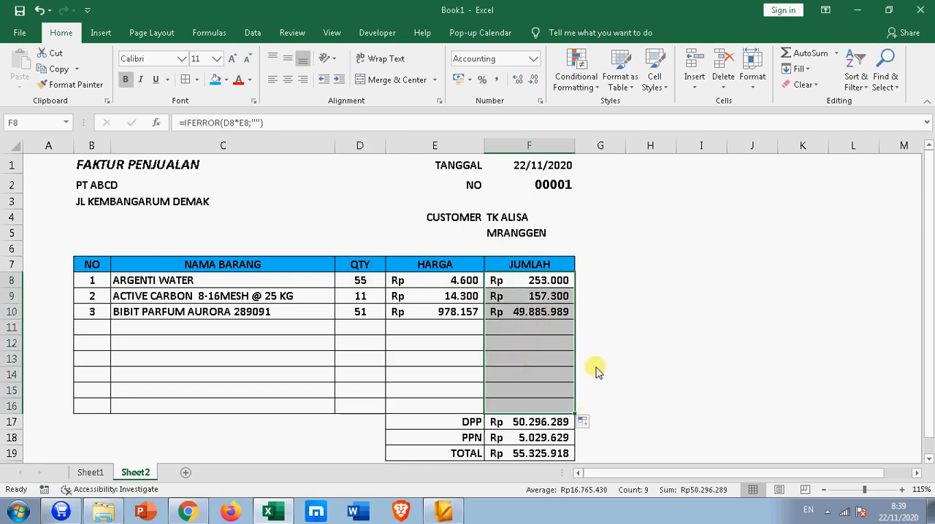
left_click(629, 361)
scroll(577, 376, "down", 2)
scroll(567, 379, "up", 2)
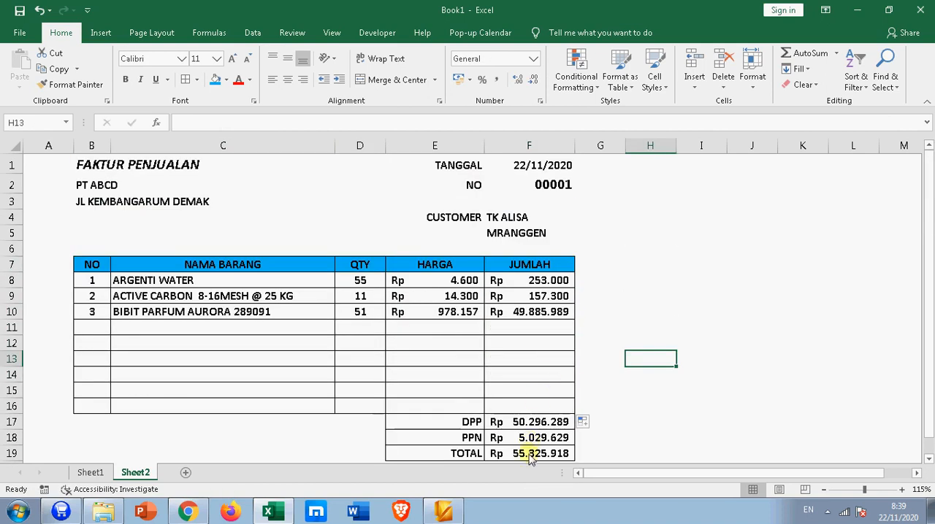
left_click(445, 367)
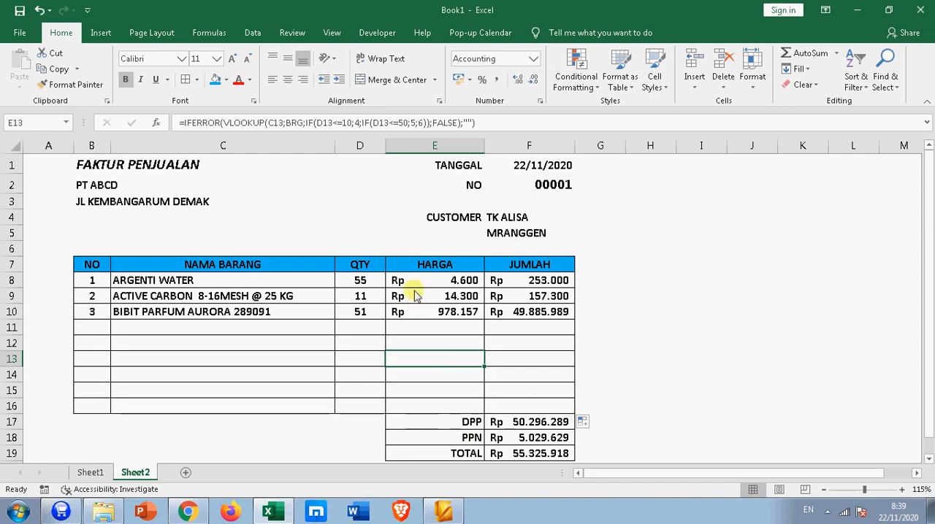
left_click(471, 284)
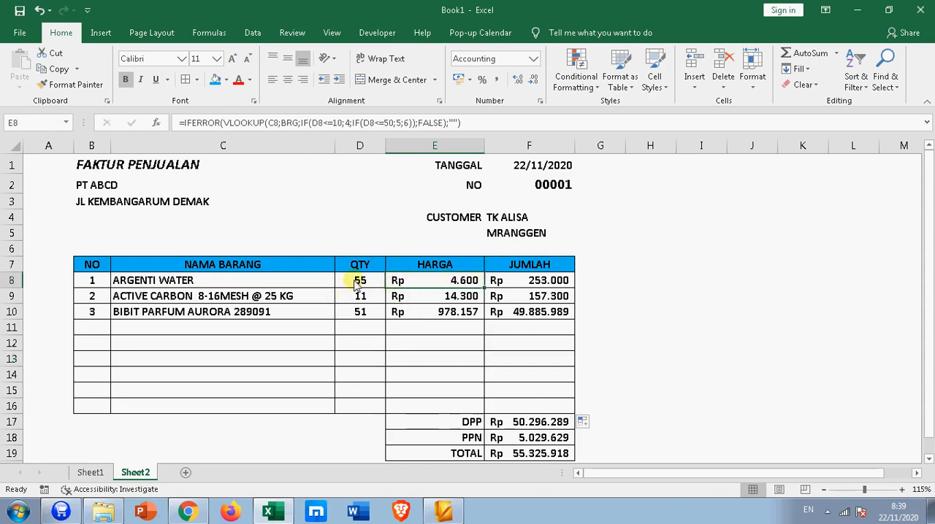
left_click(358, 284)
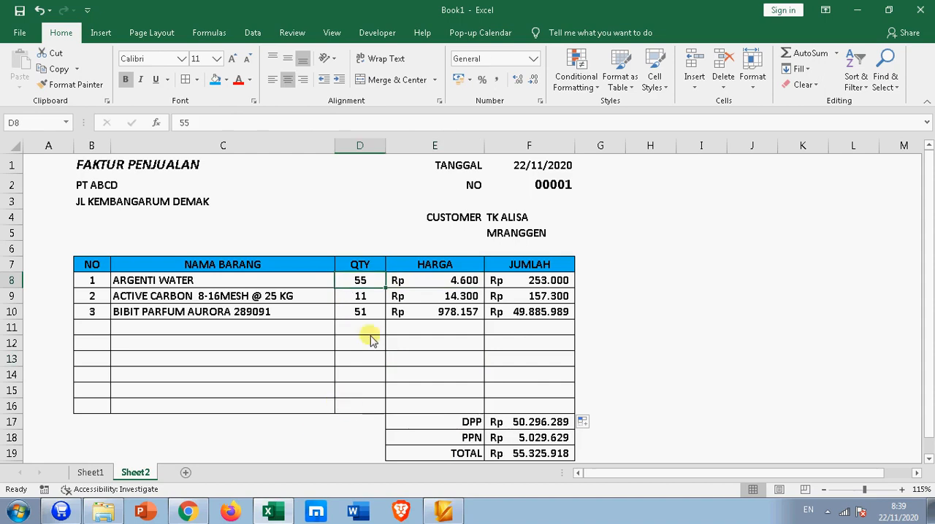
Step: Test the first item's price tiers in D8 with quantities 10 and 15, and check the HARGA formula in E8
type("10")
key("Return")
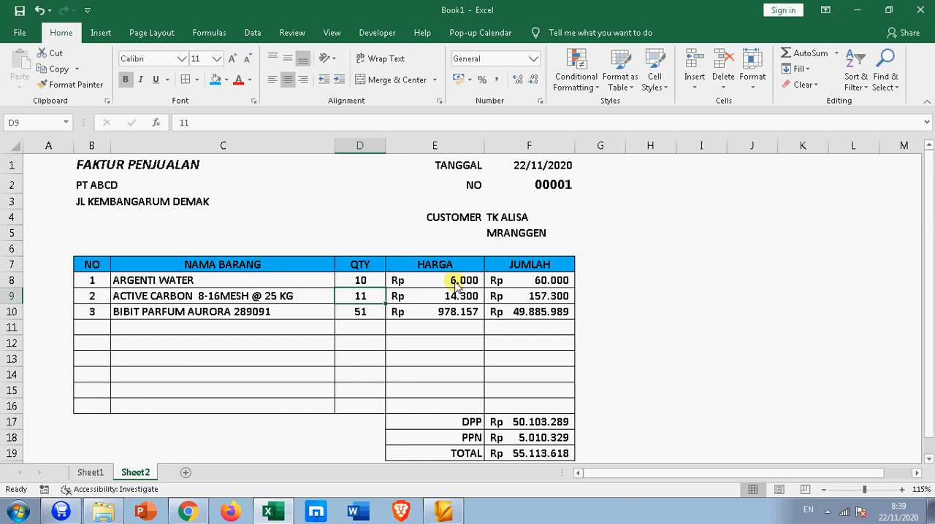
left_click(369, 284)
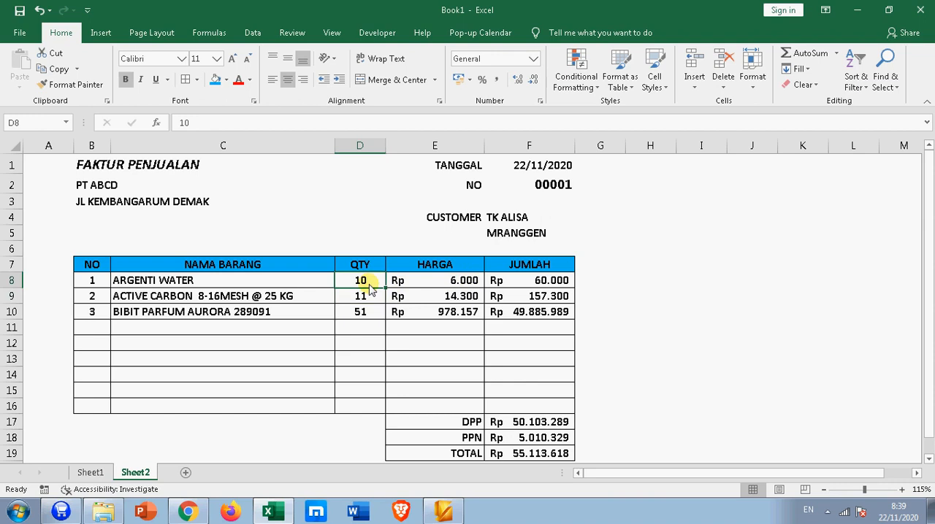
type("1")
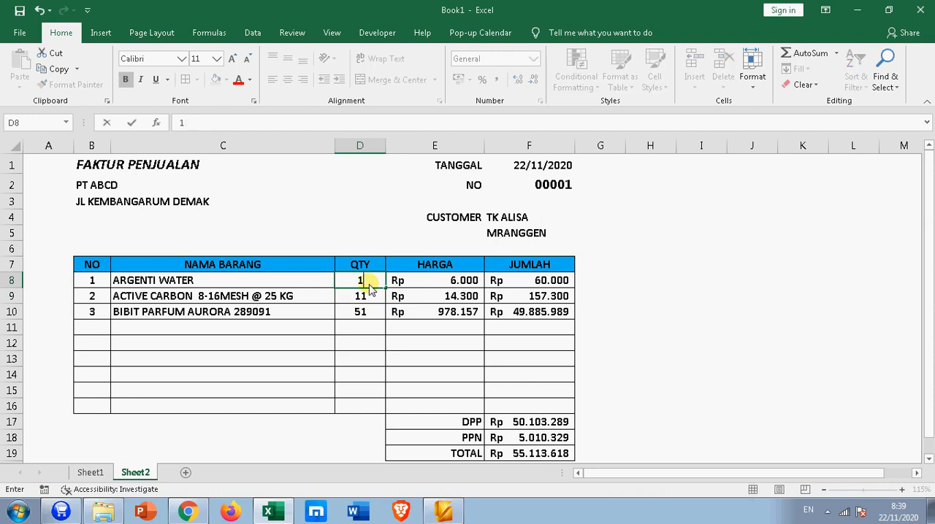
key("Return")
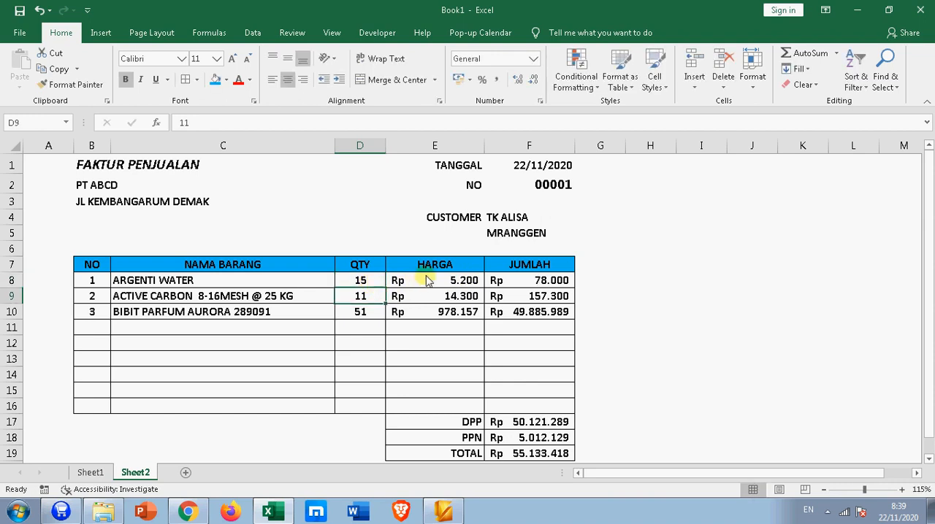
left_click(460, 285)
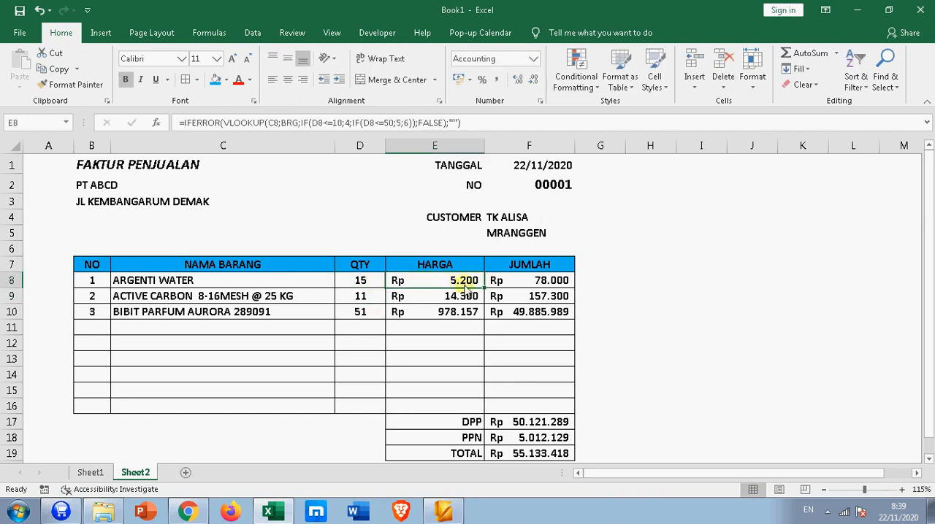
Step: Set the first item's QTY in D8 to 51 and check its tiered price in E8
left_click(355, 284)
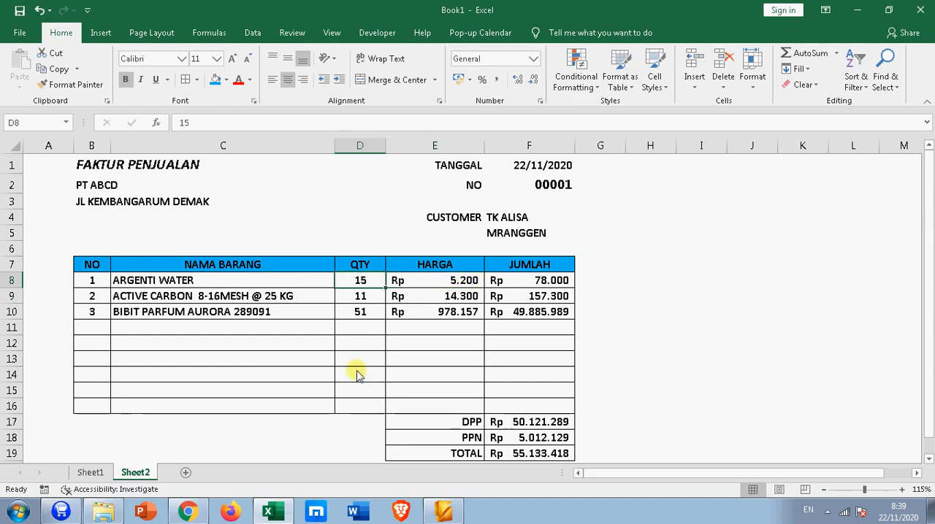
type("51")
key("Return")
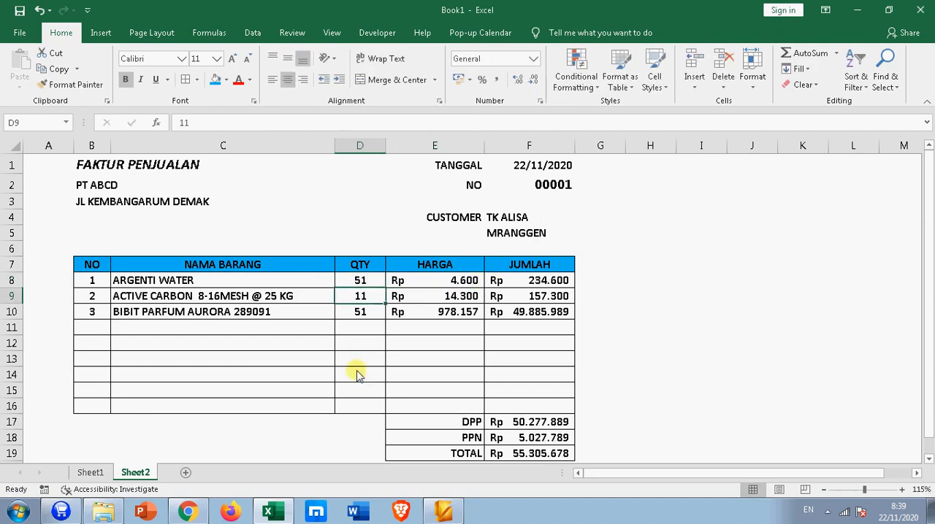
left_click(427, 285)
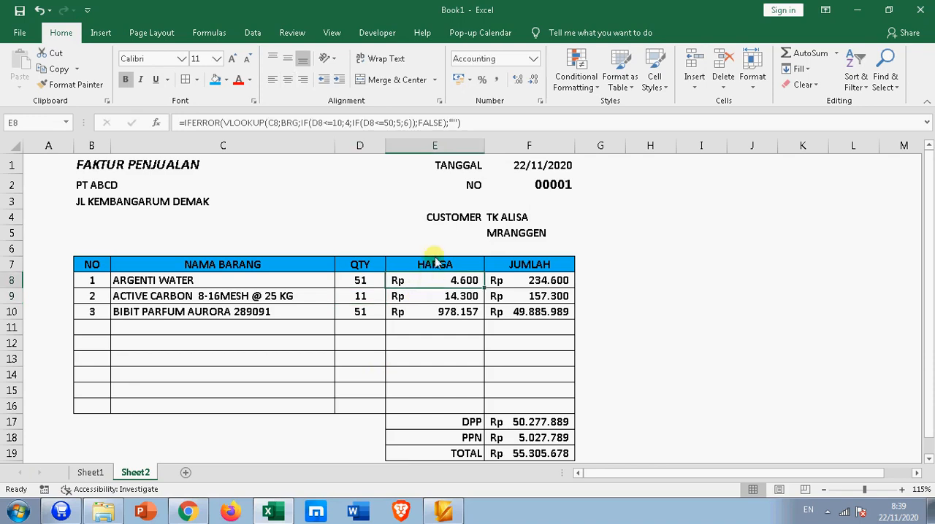
left_click(692, 314)
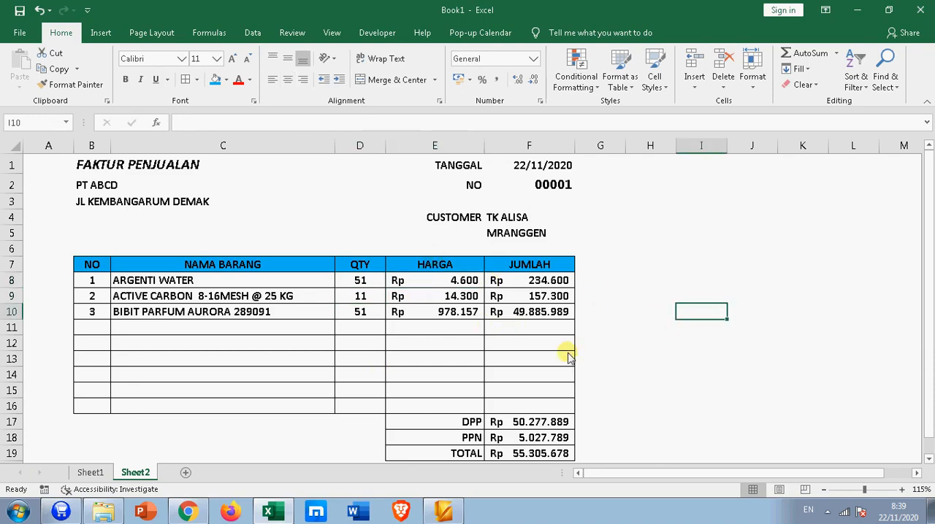